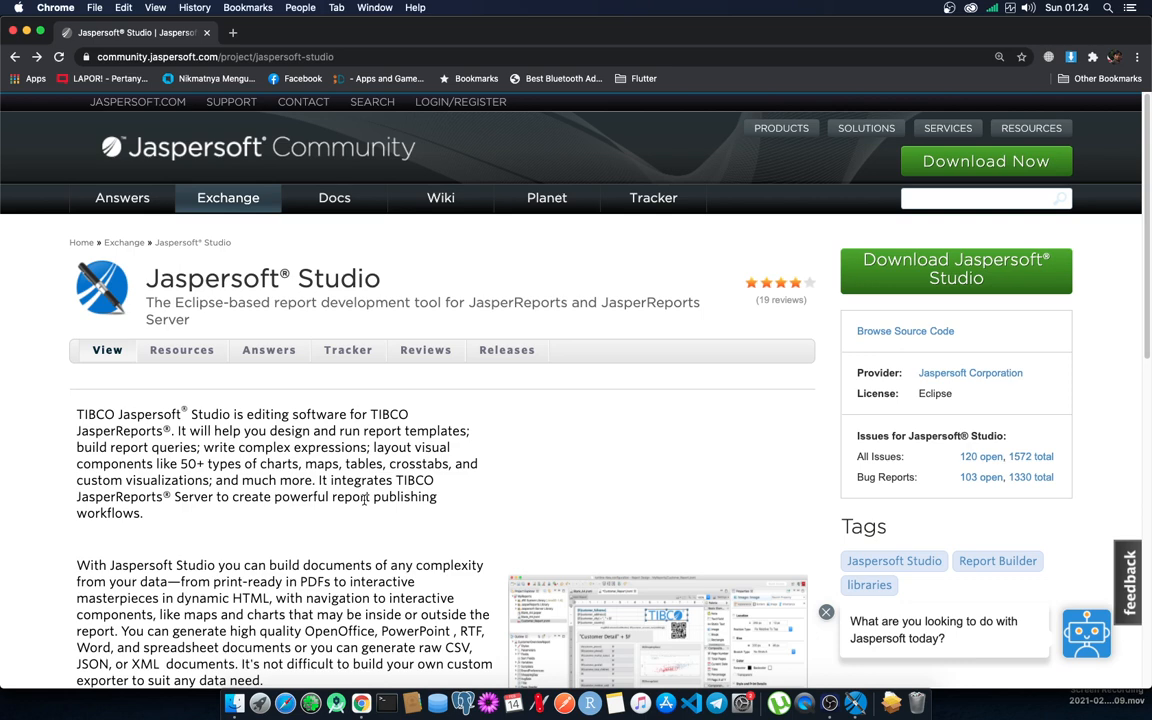
Read through the Jaspersoft Studio project page, covering the product description, export formats and supported data sources.
scroll(364, 500, down, 2)
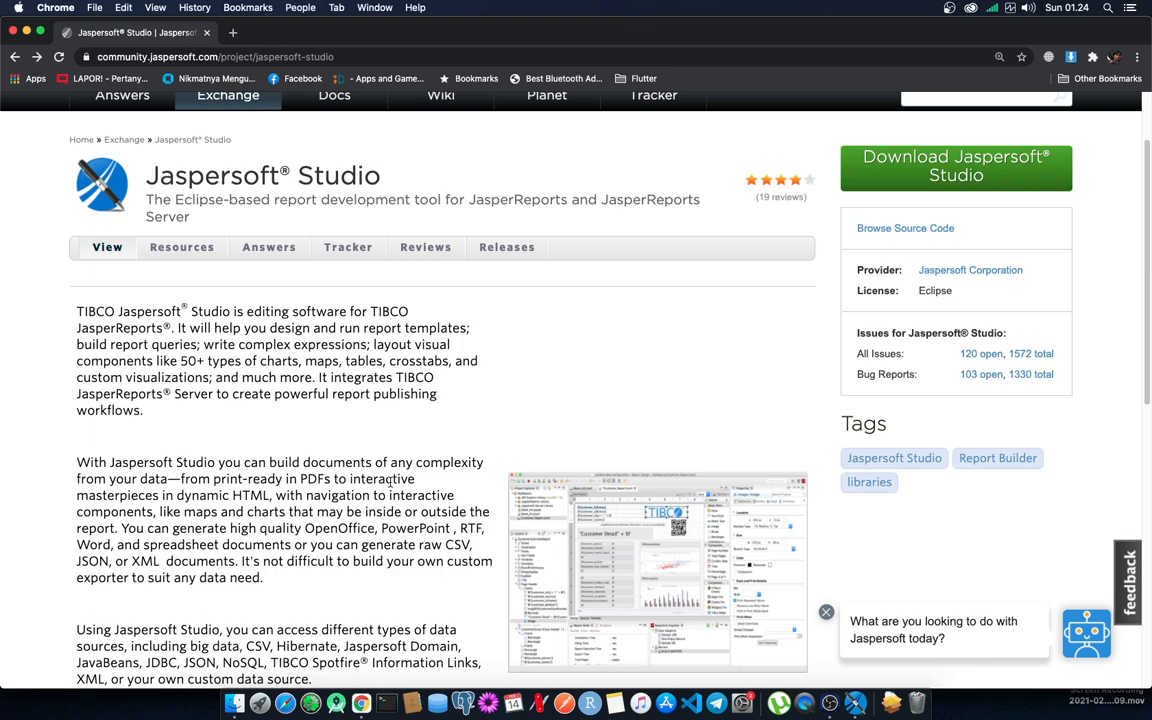
scroll(390, 480, down, 1)
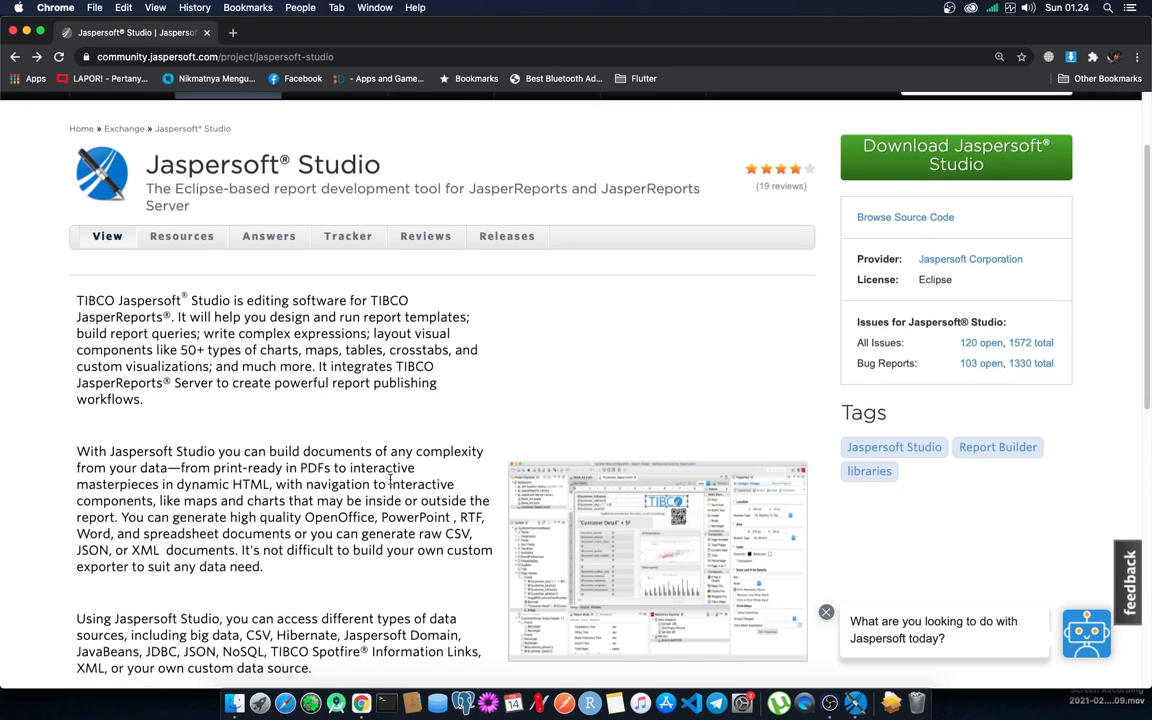
scroll(390, 480, down, 3)
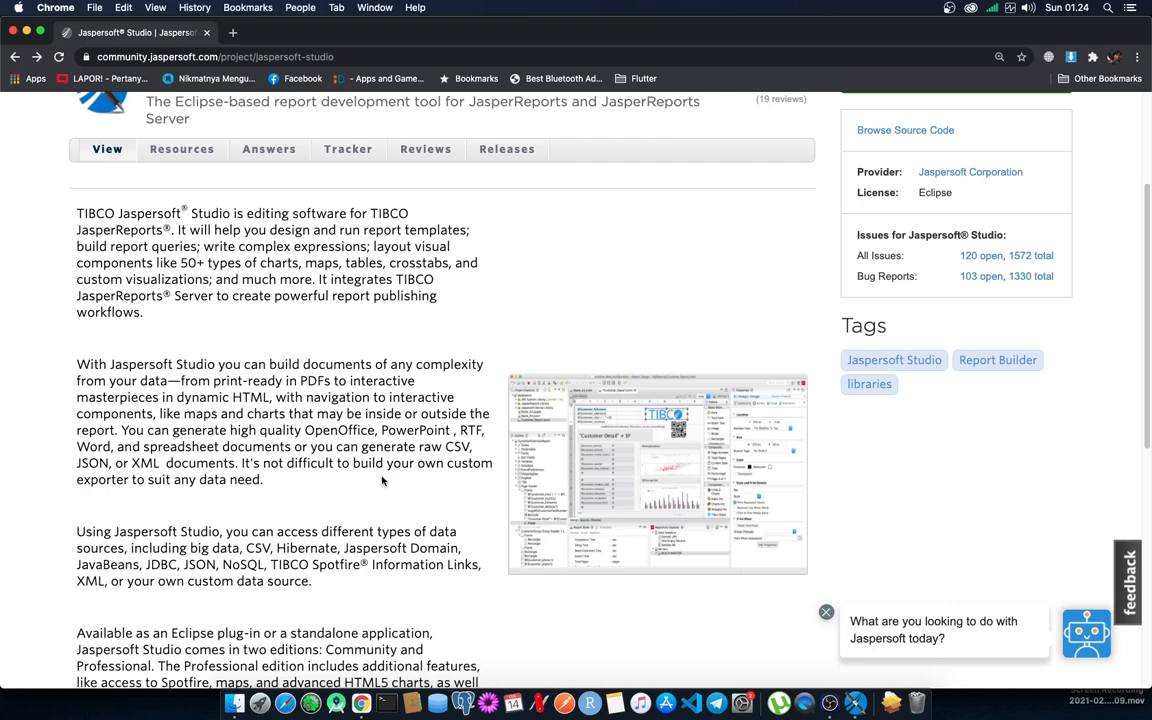
scroll(342, 428, up, 5)
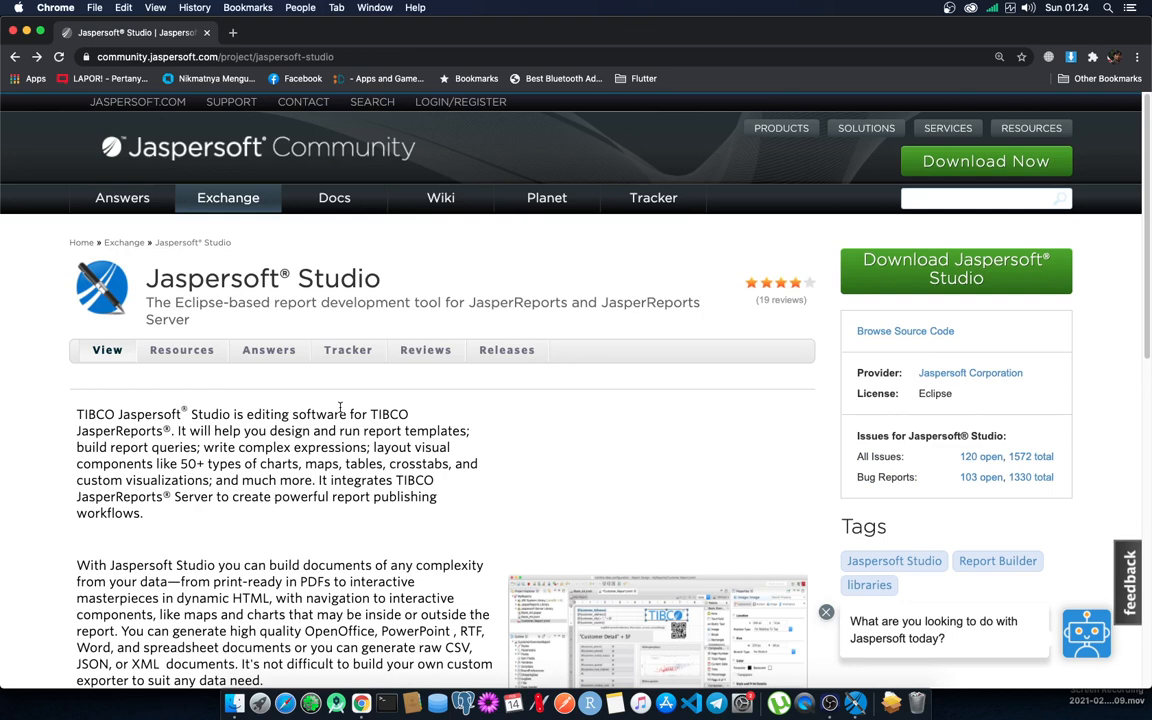
scroll(340, 407, down, 3)
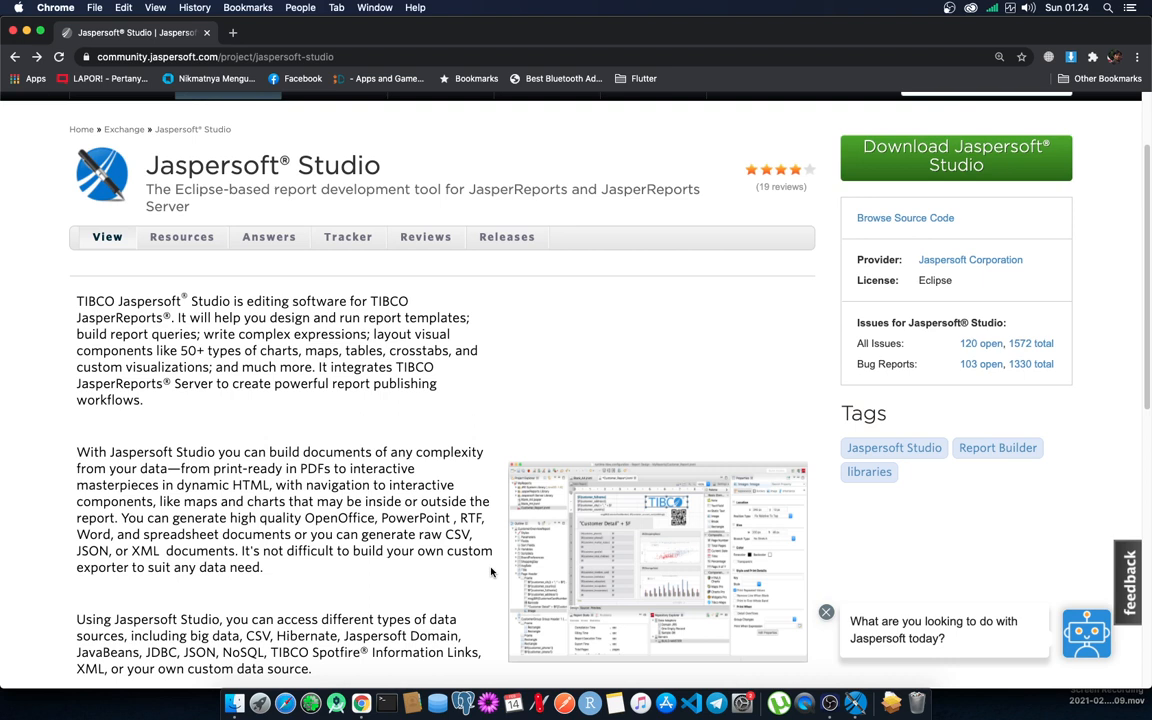
scroll(331, 531, down, 1)
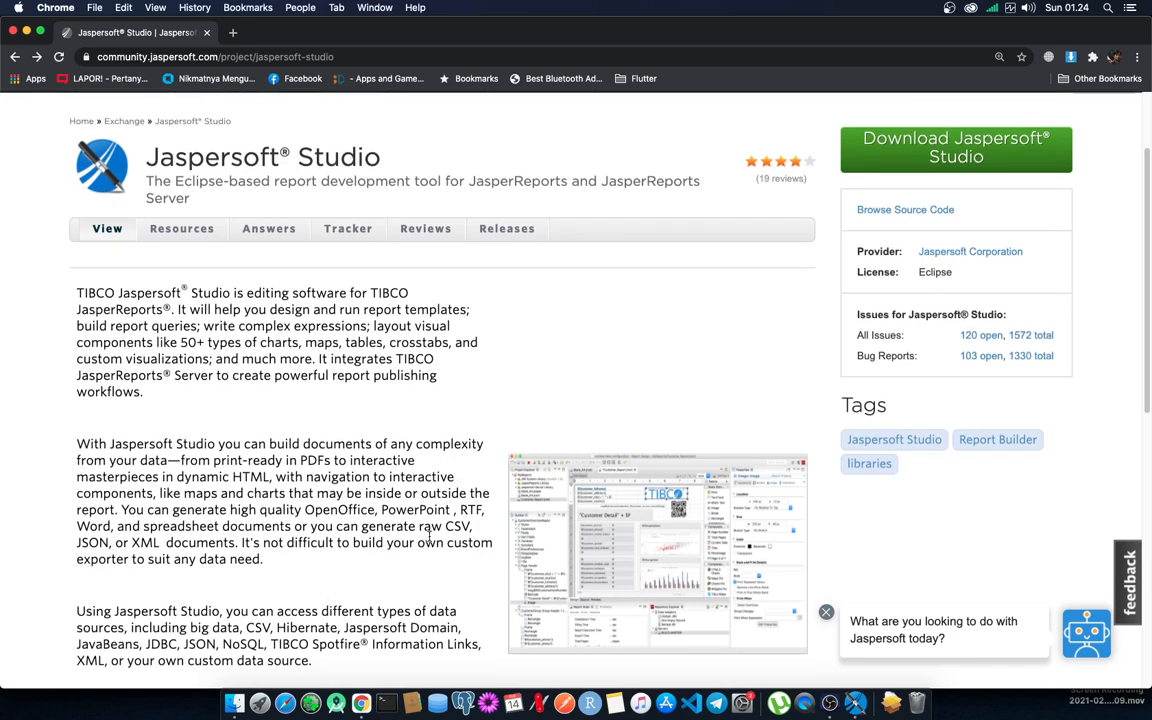
scroll(428, 542, down, 2)
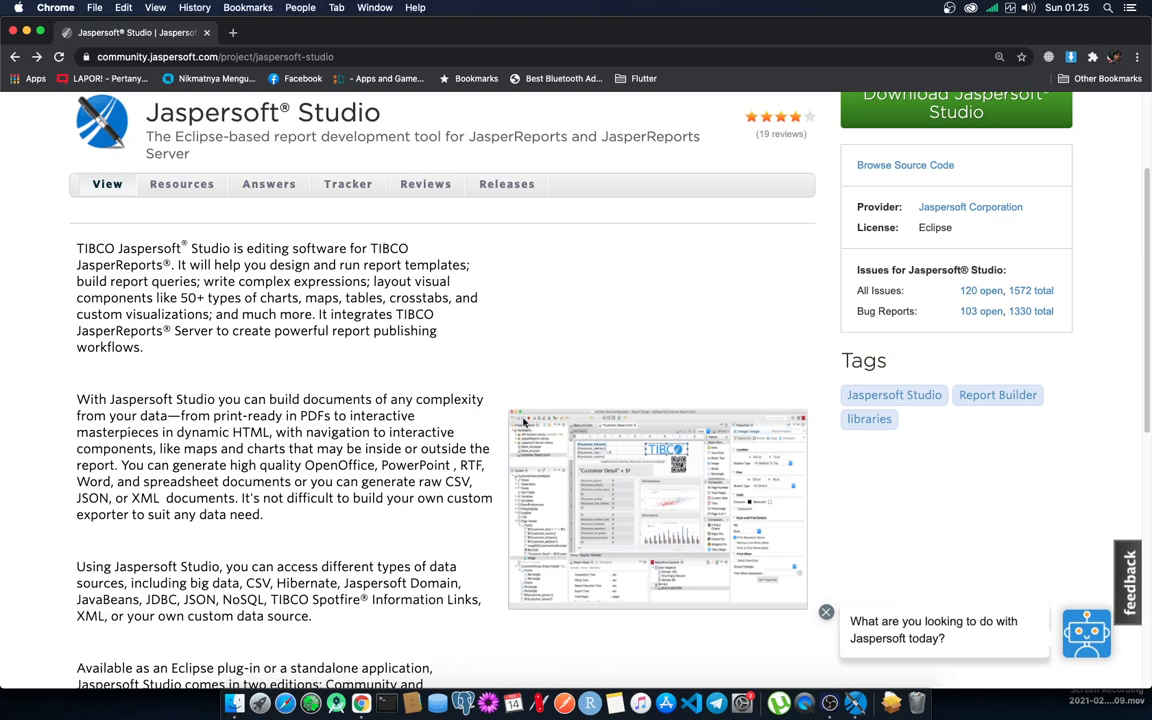
scroll(470, 380, up, 3)
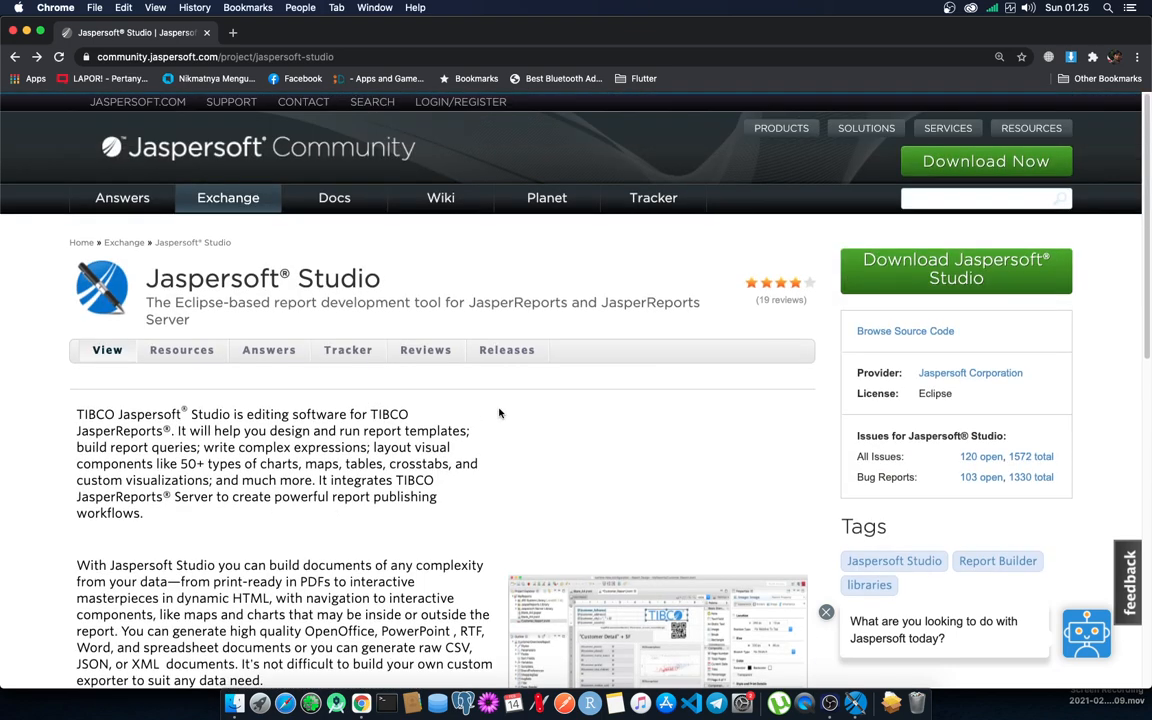
Open the Jaspersoft Studio download releases page, dismiss the pop-up and look through the list of released versions.
click(958, 280)
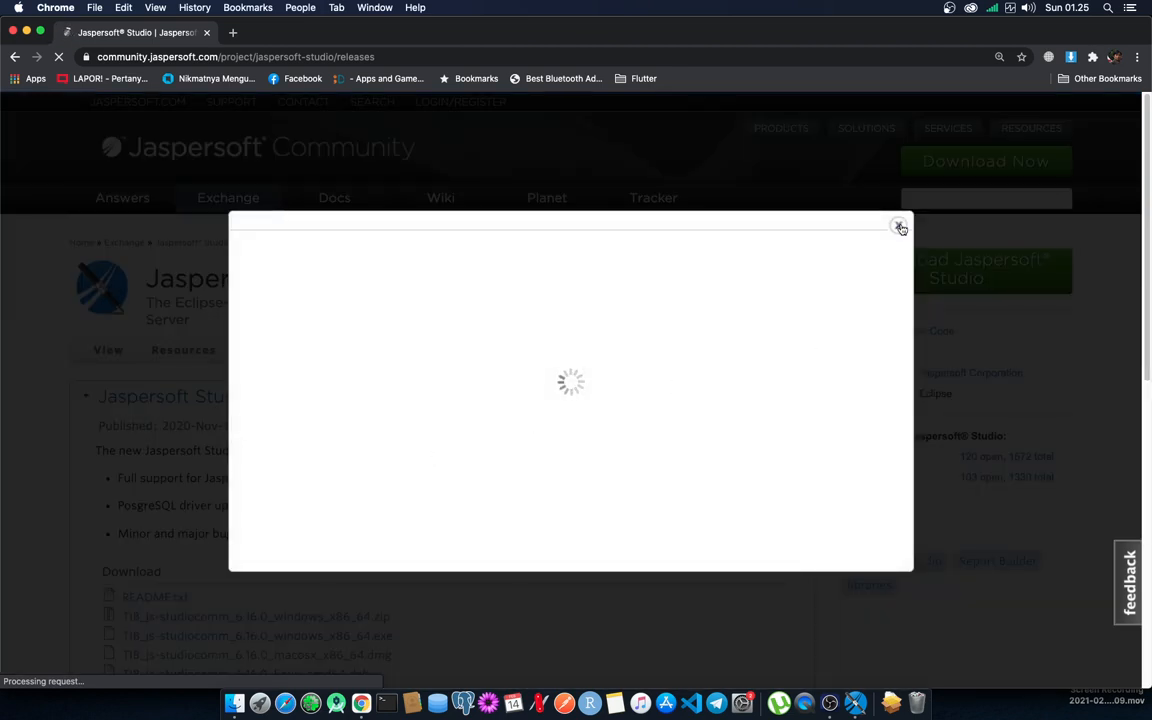
key(Escape)
scroll(504, 497, down, 1)
scroll(480, 472, down, 2)
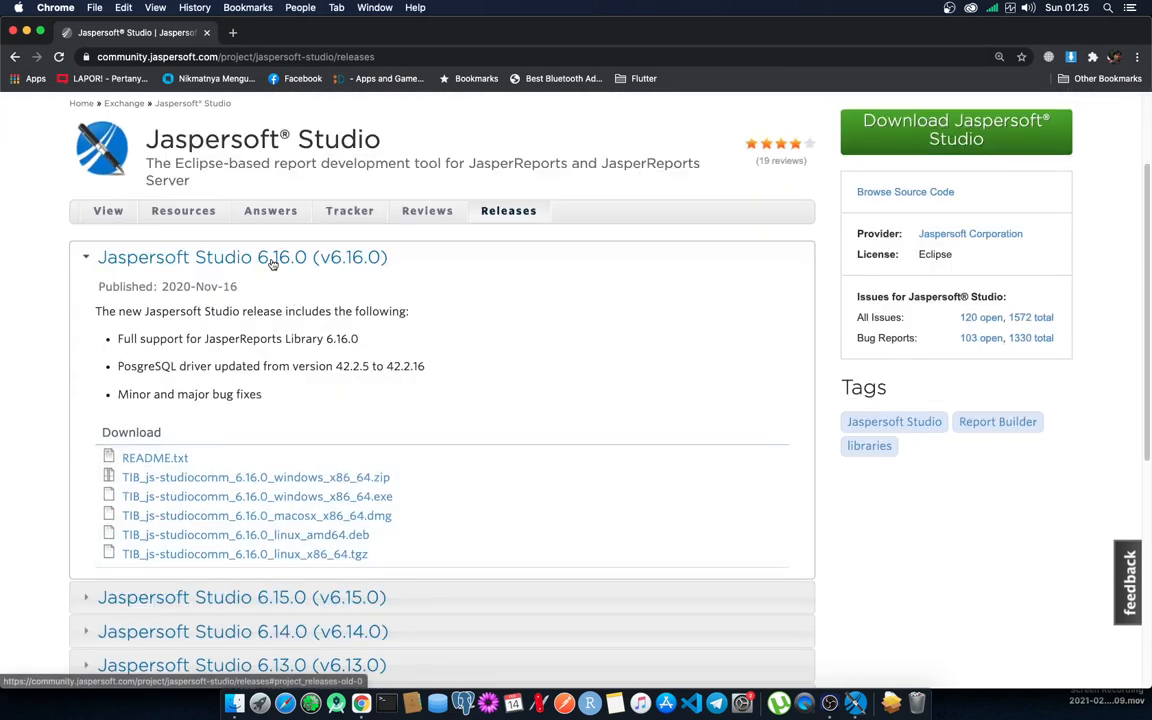
scroll(287, 342, down, 2)
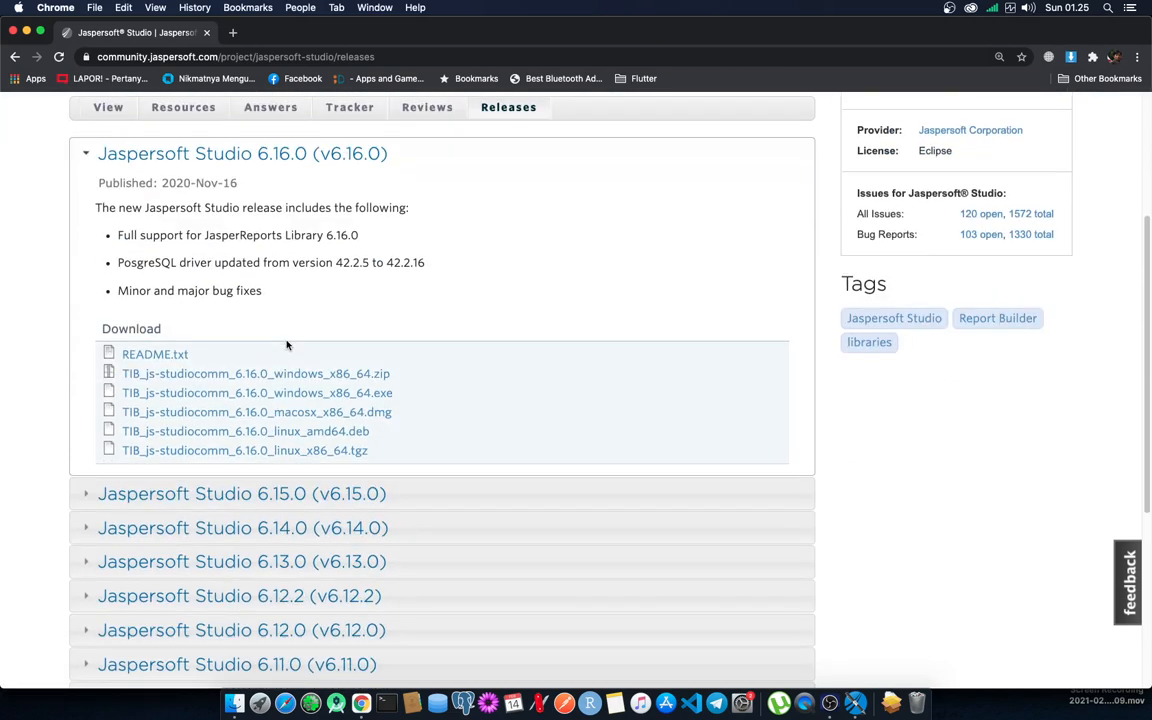
scroll(287, 345, down, 5)
scroll(287, 347, up, 10)
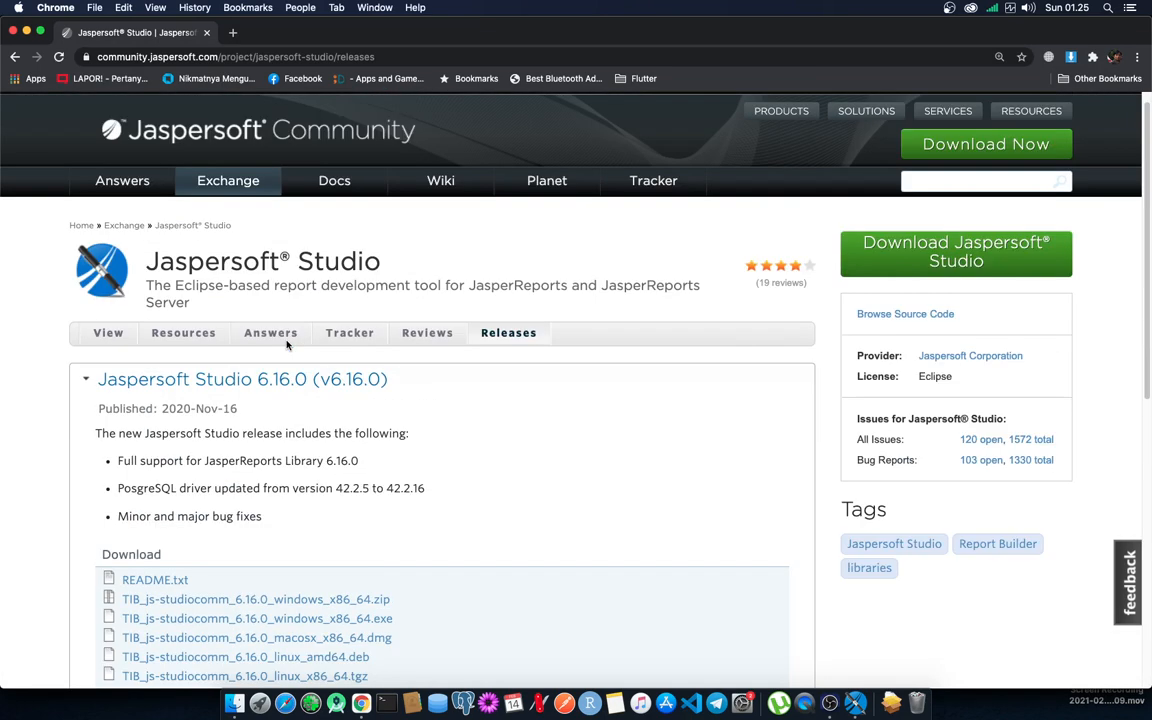
Examine the Jaspersoft Studio 6.16.0 release notes and download files, highlighting the line about the PosgreSQL driver update.
scroll(287, 378, down, 1)
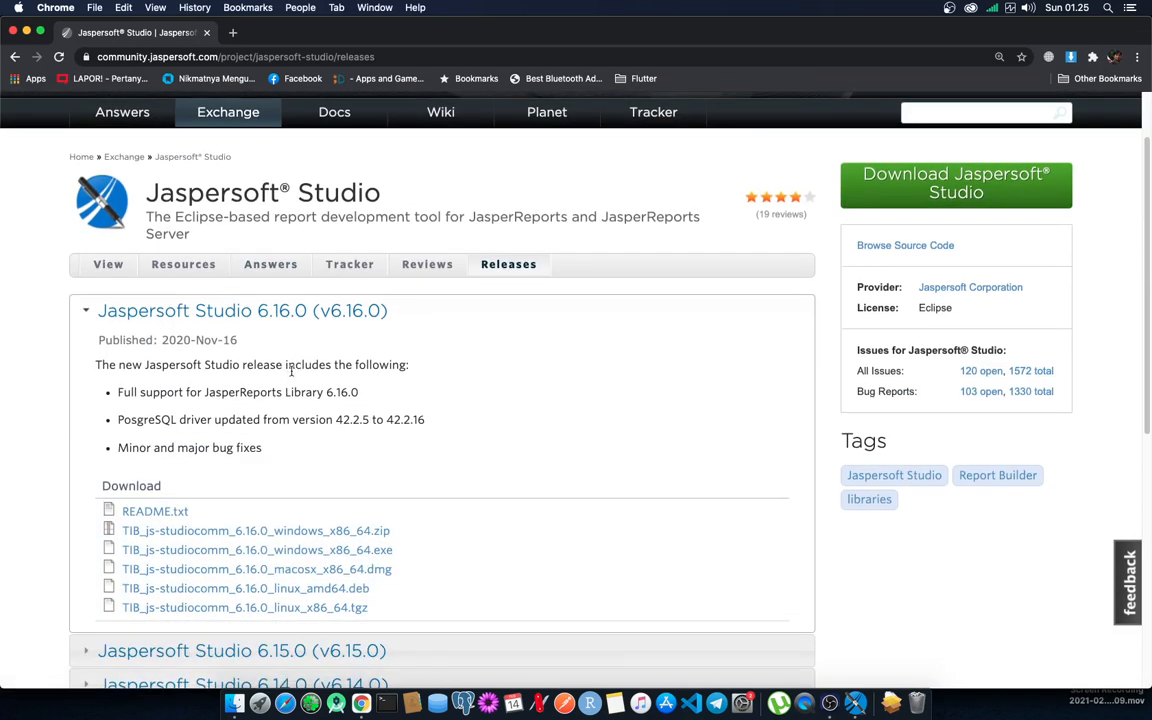
triple_click(263, 420)
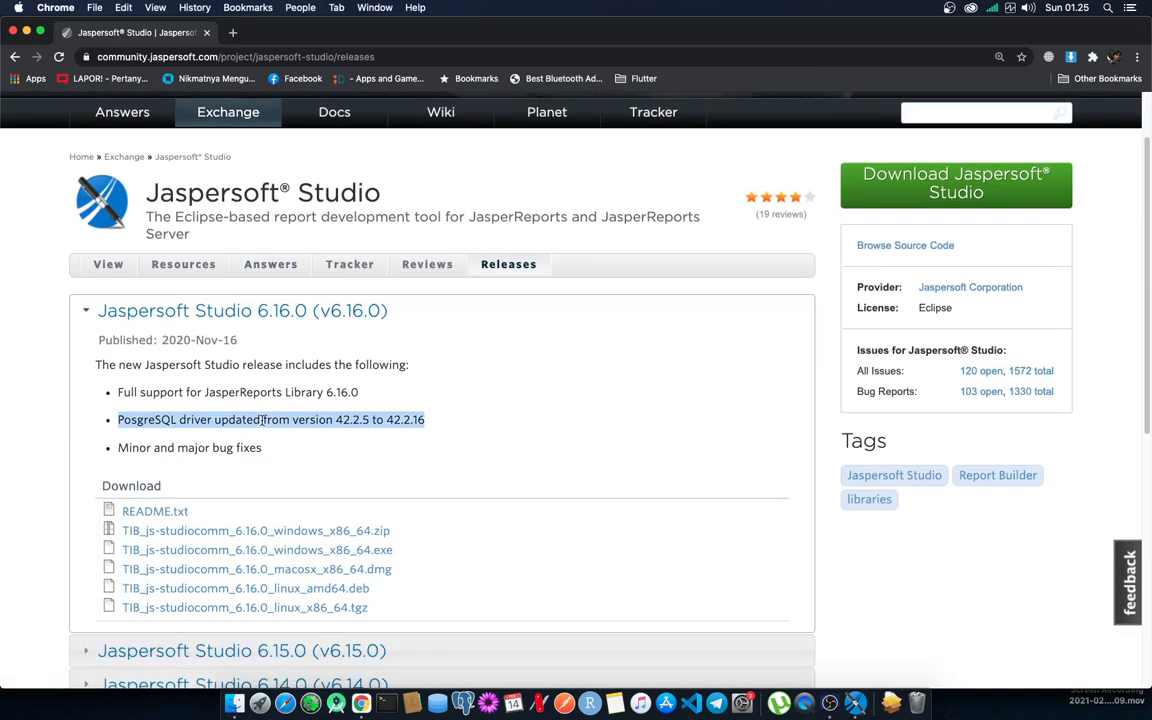
triple_click(260, 392)
click(257, 415)
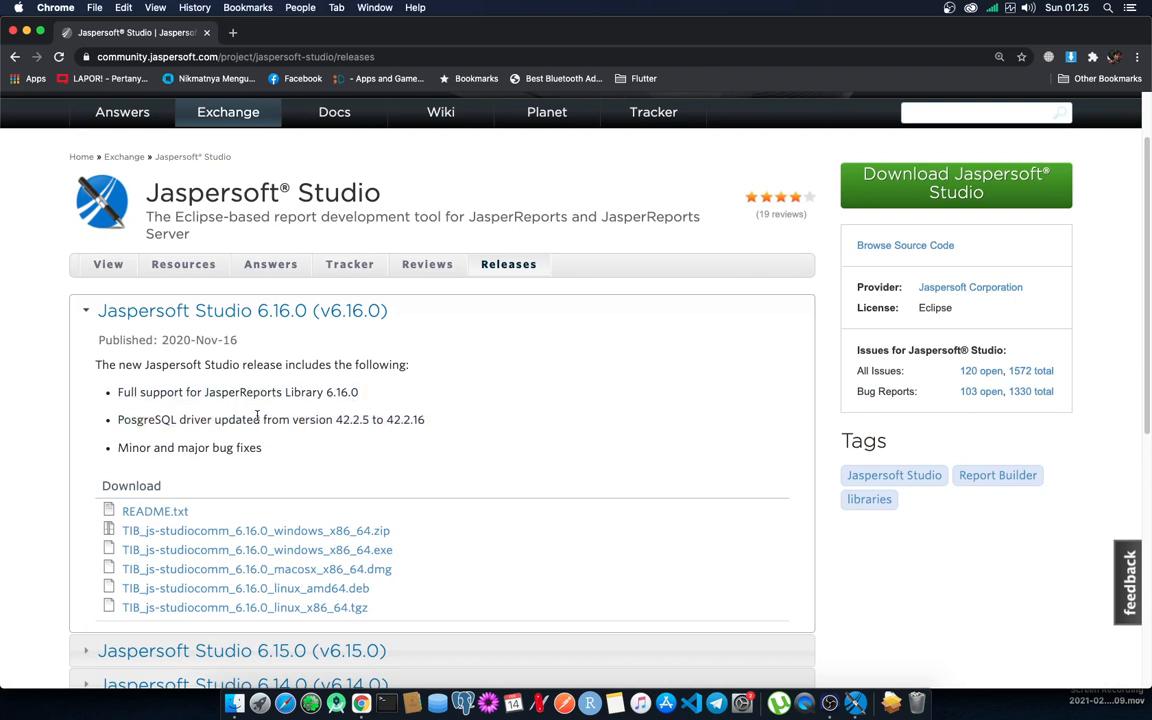
triple_click(257, 416)
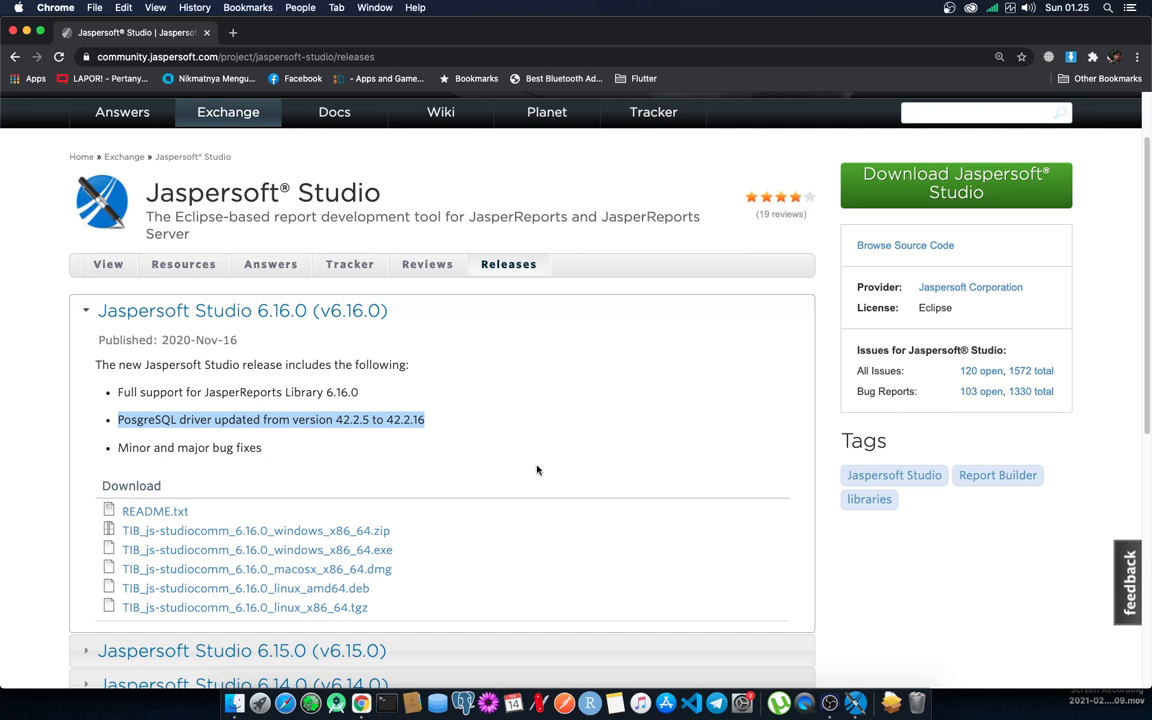
scroll(420, 480, down, 1)
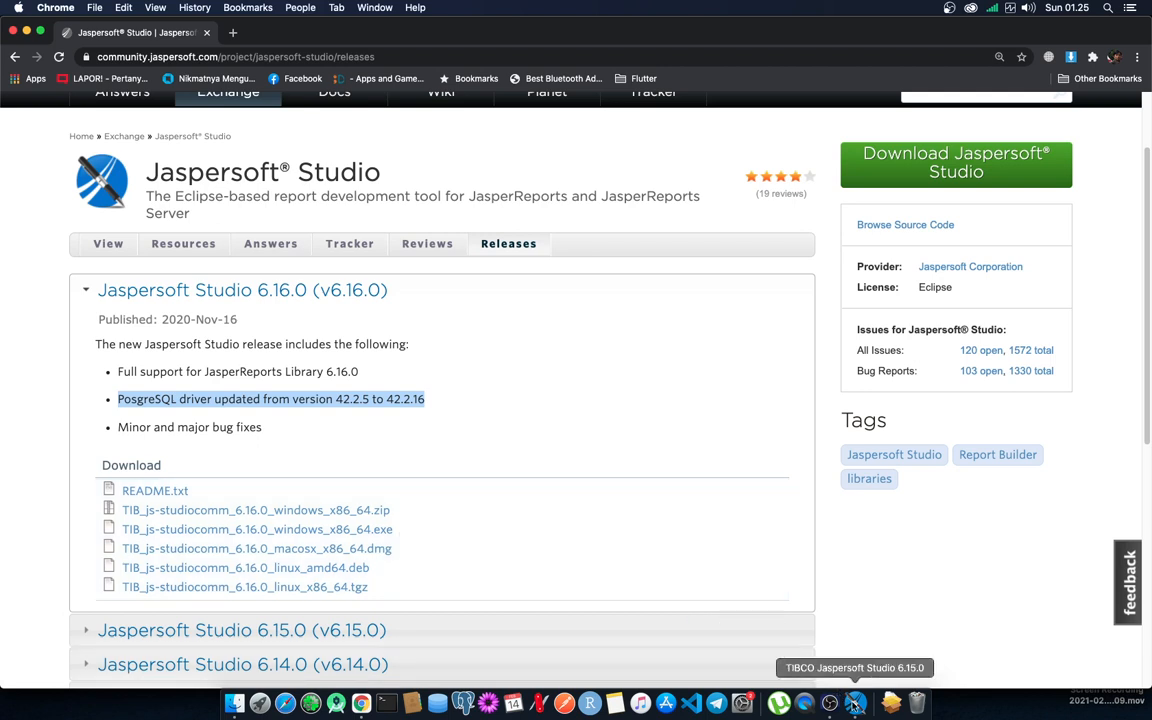
Switch to TIBCO Jaspersoft Studio and view the Repository Explorer's data adapters and servers, then return to the Project Explorer.
click(855, 703)
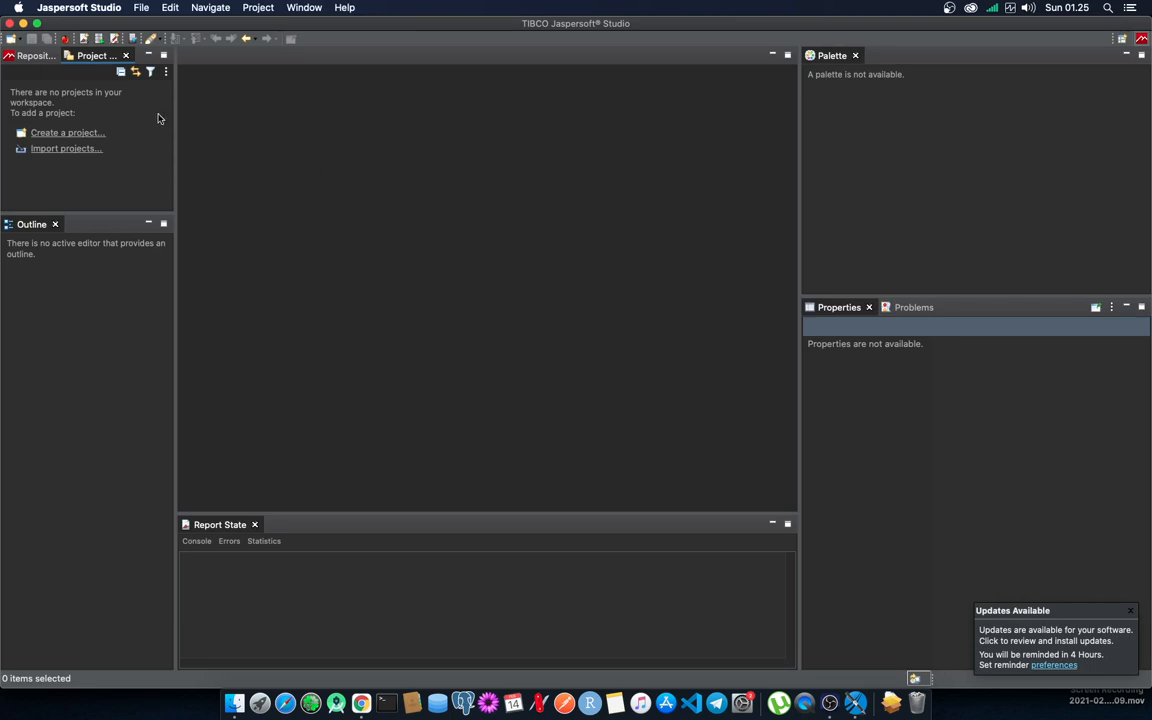
click(42, 59)
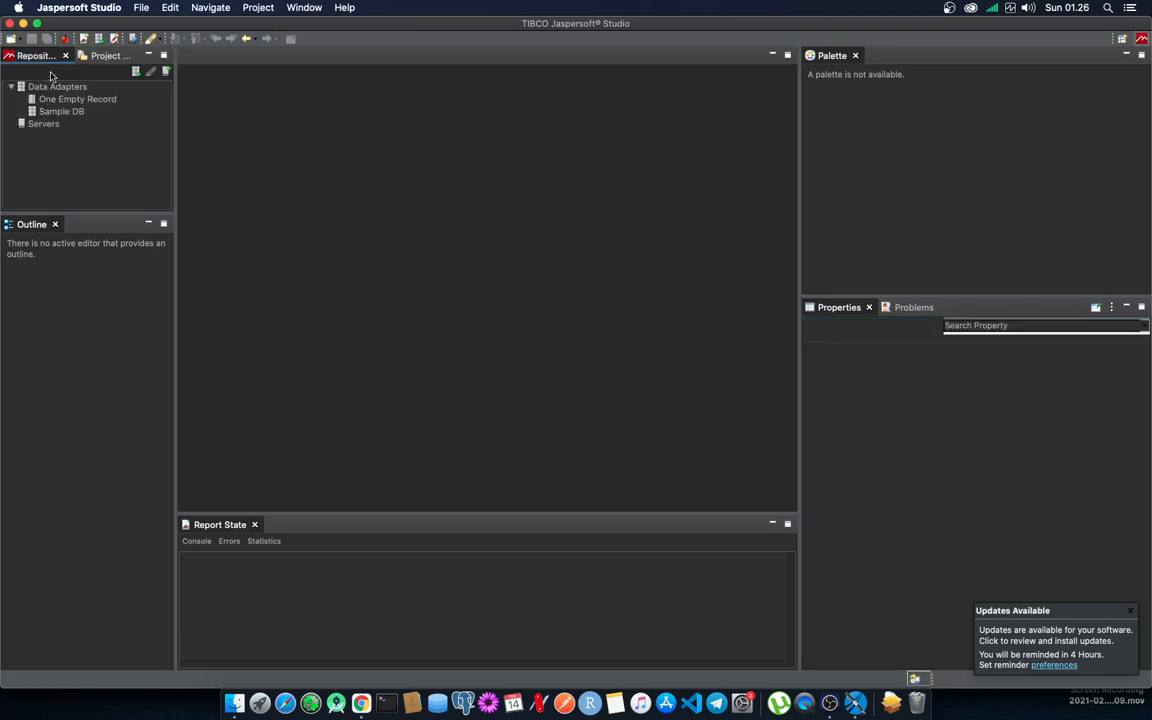
click(102, 57)
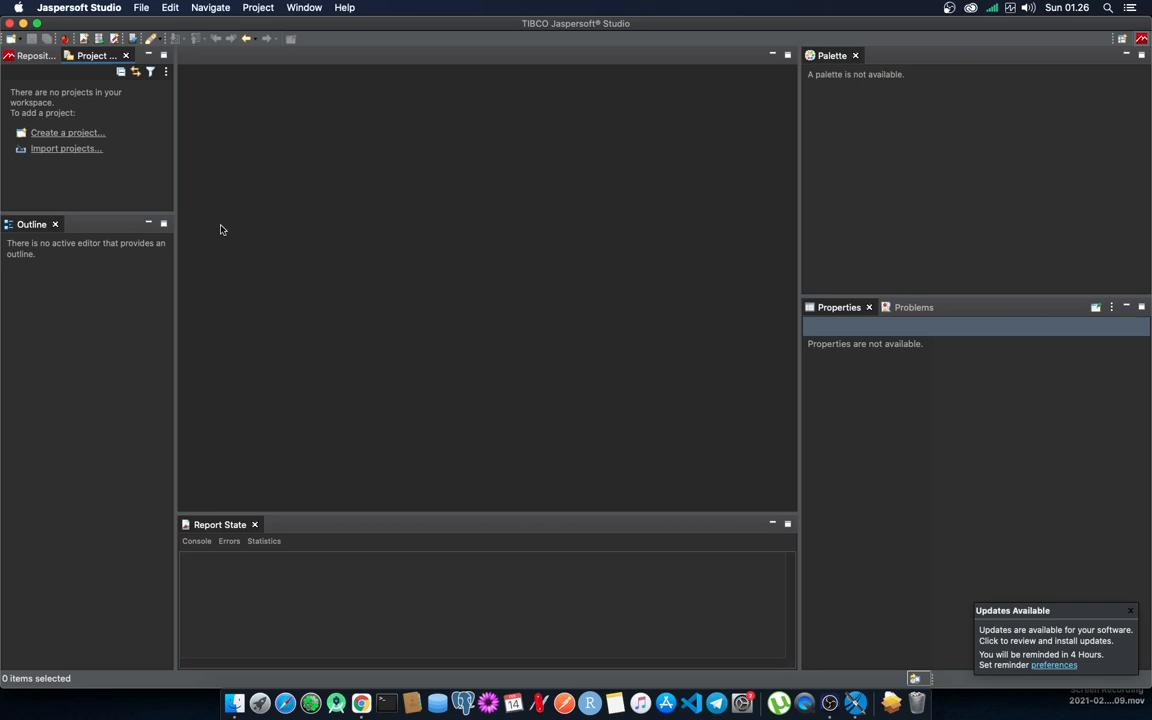
Create a new JasperReports Project named latihanjasper.
click(141, 7)
mouse_move(144, 23)
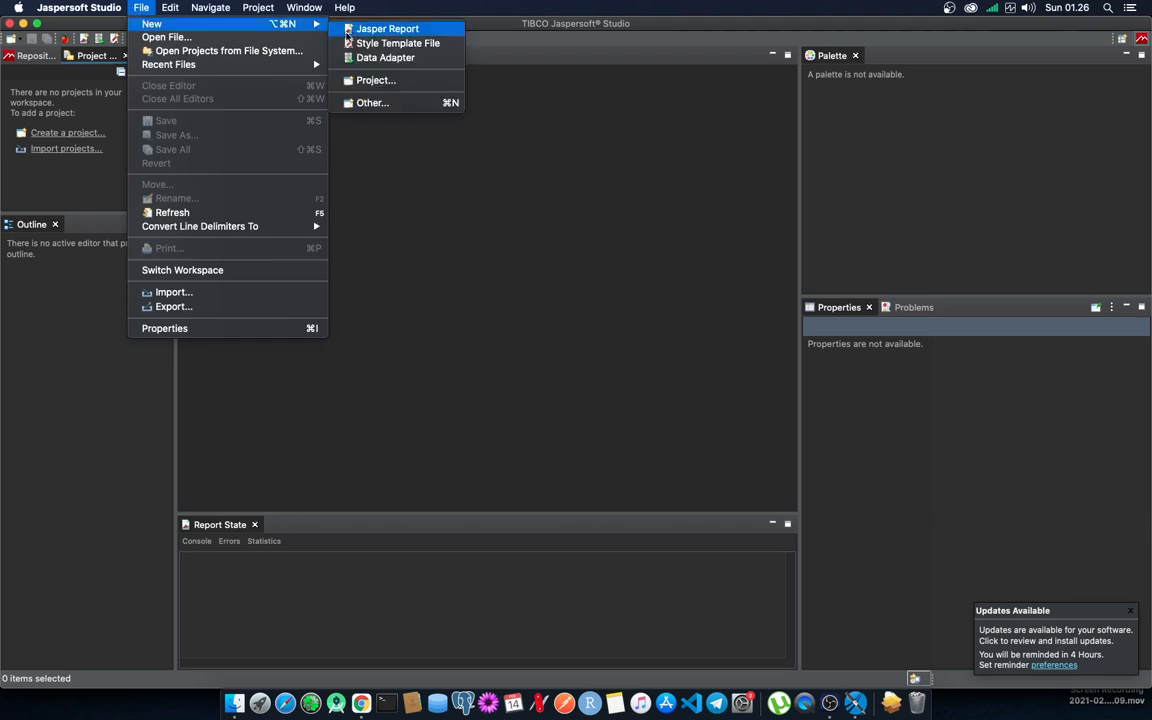
click(376, 80)
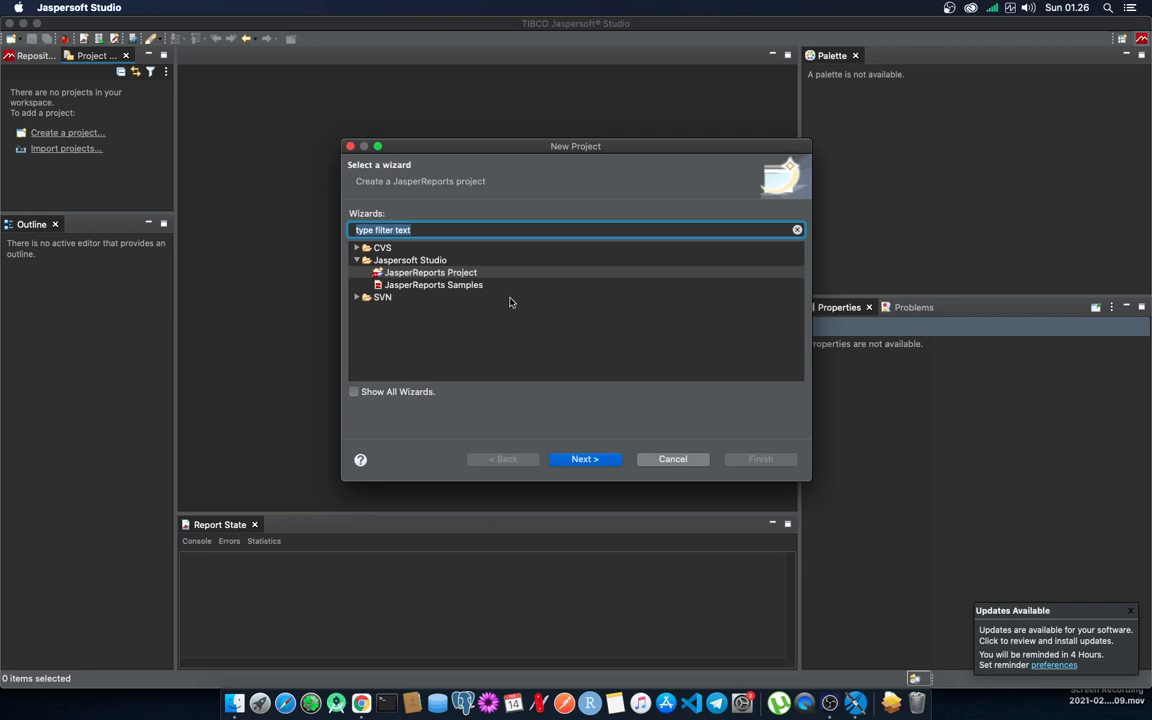
click(415, 272)
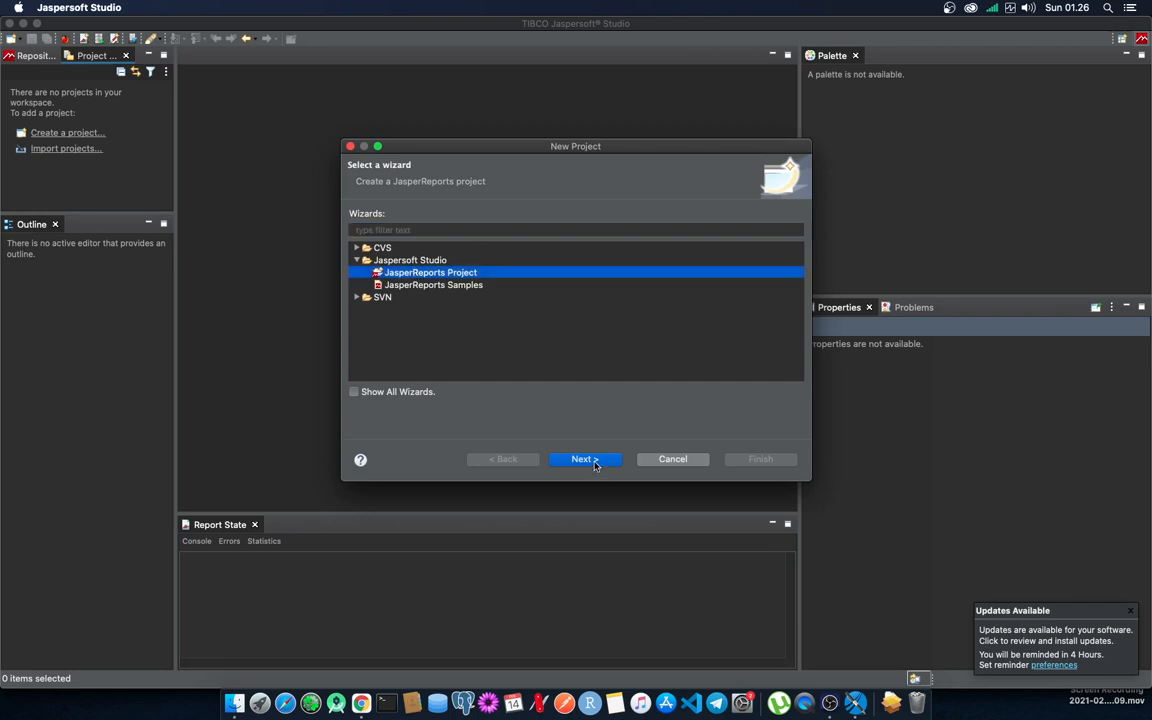
click(585, 459)
text(la)
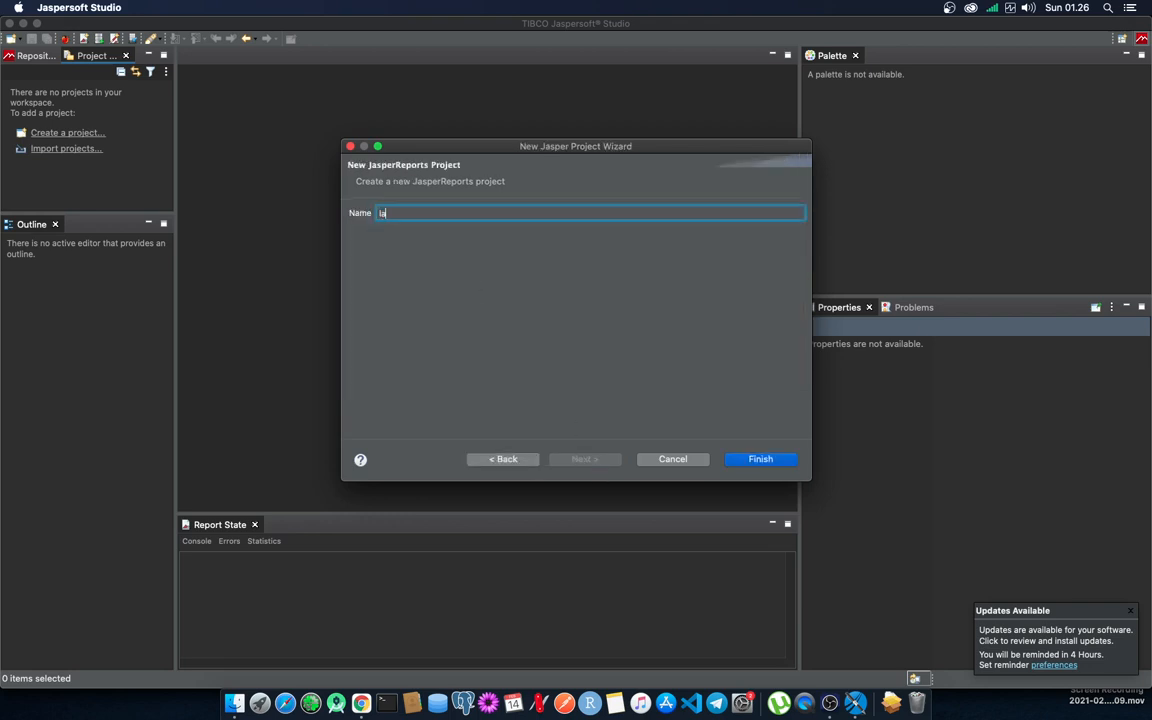
text(tihanjasper)
click(761, 459)
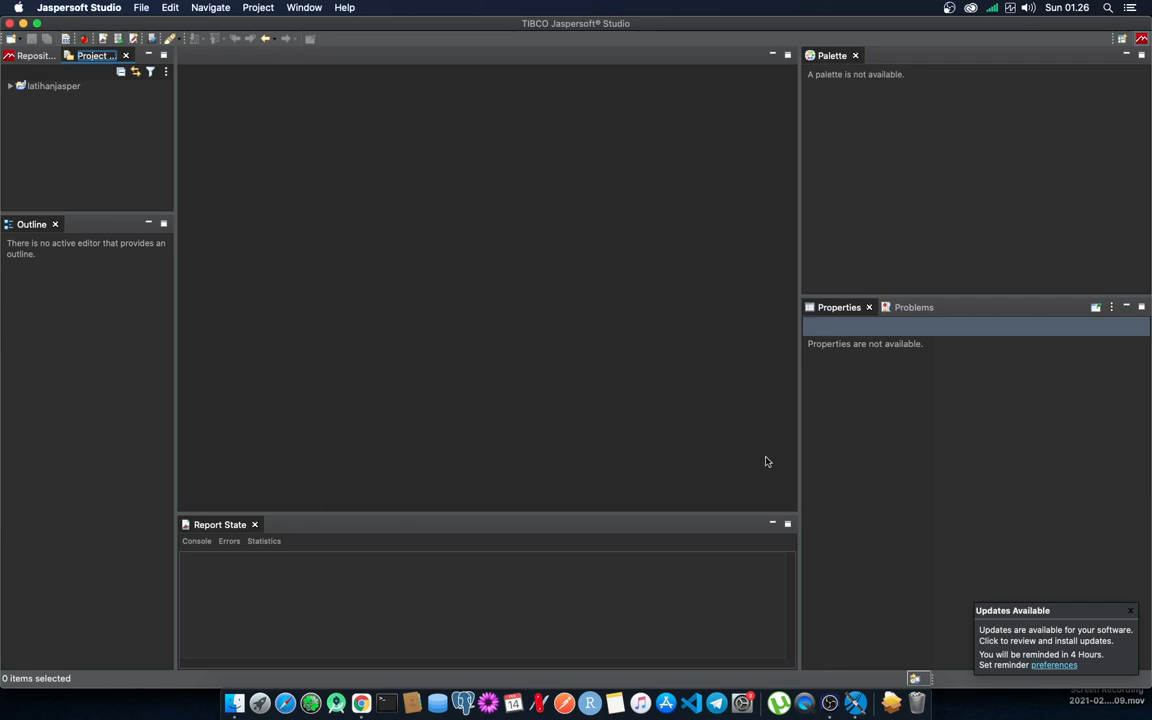
Expand the latihanjasper project and enlarge the Project Explorer pane in both width and height.
click(10, 86)
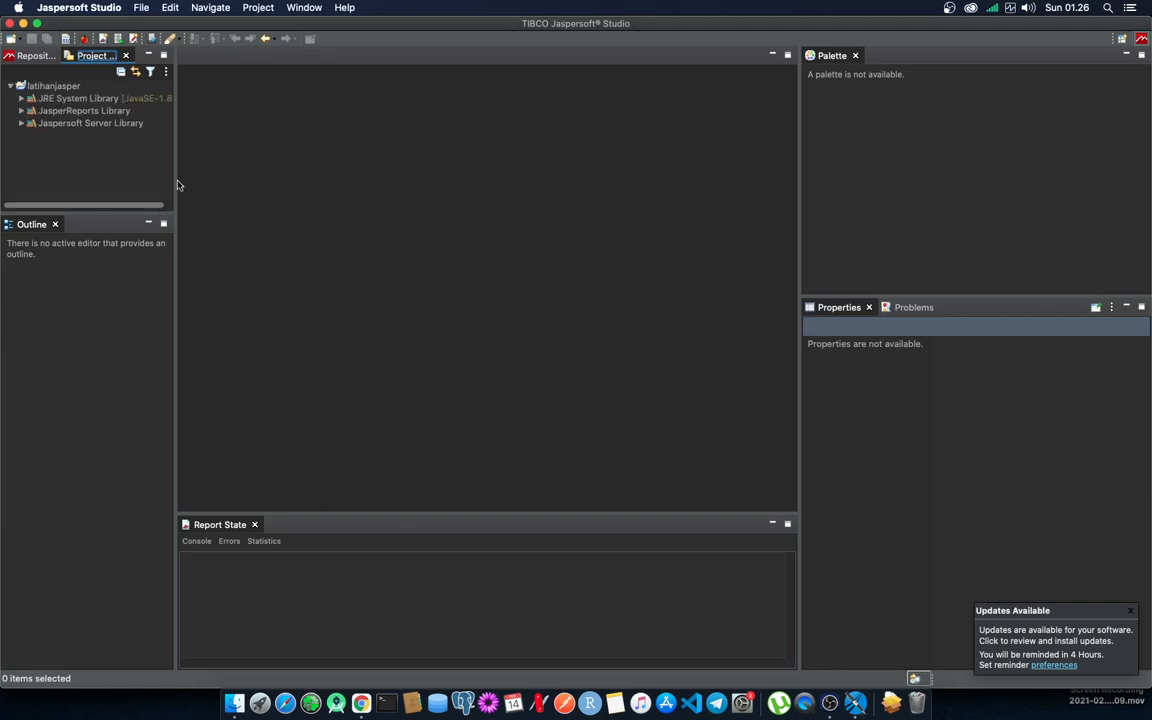
drag(175, 177, 222, 185)
drag(330, 190, 338, 192)
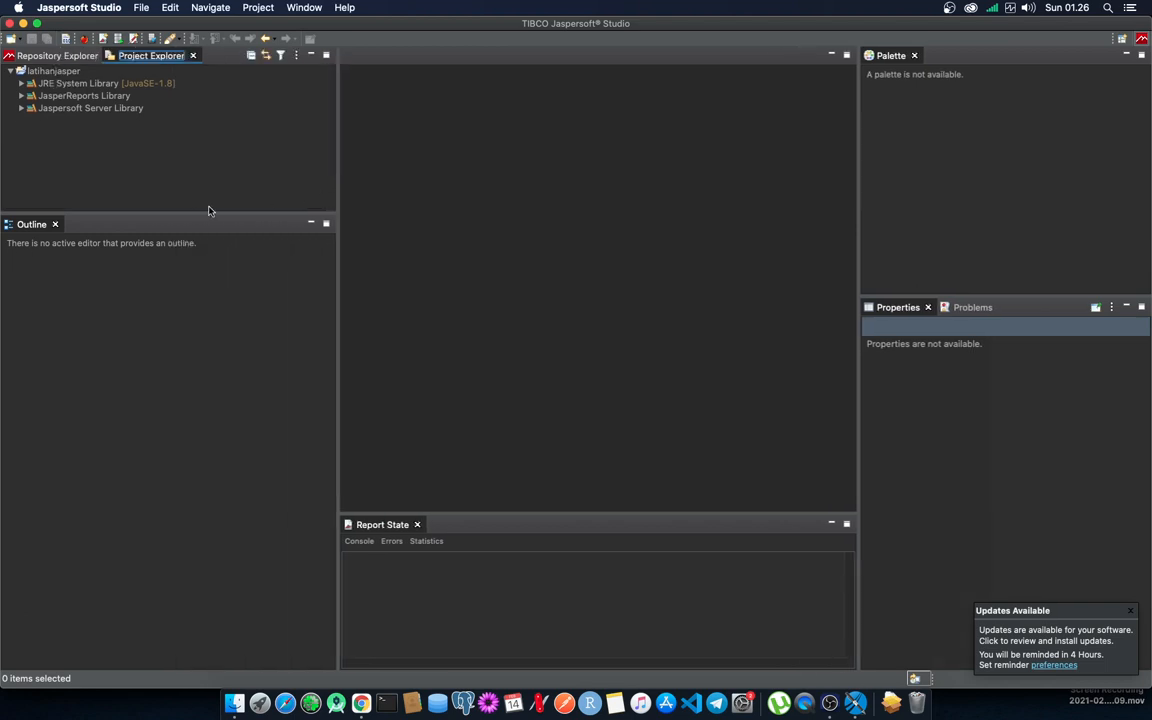
drag(207, 213, 205, 383)
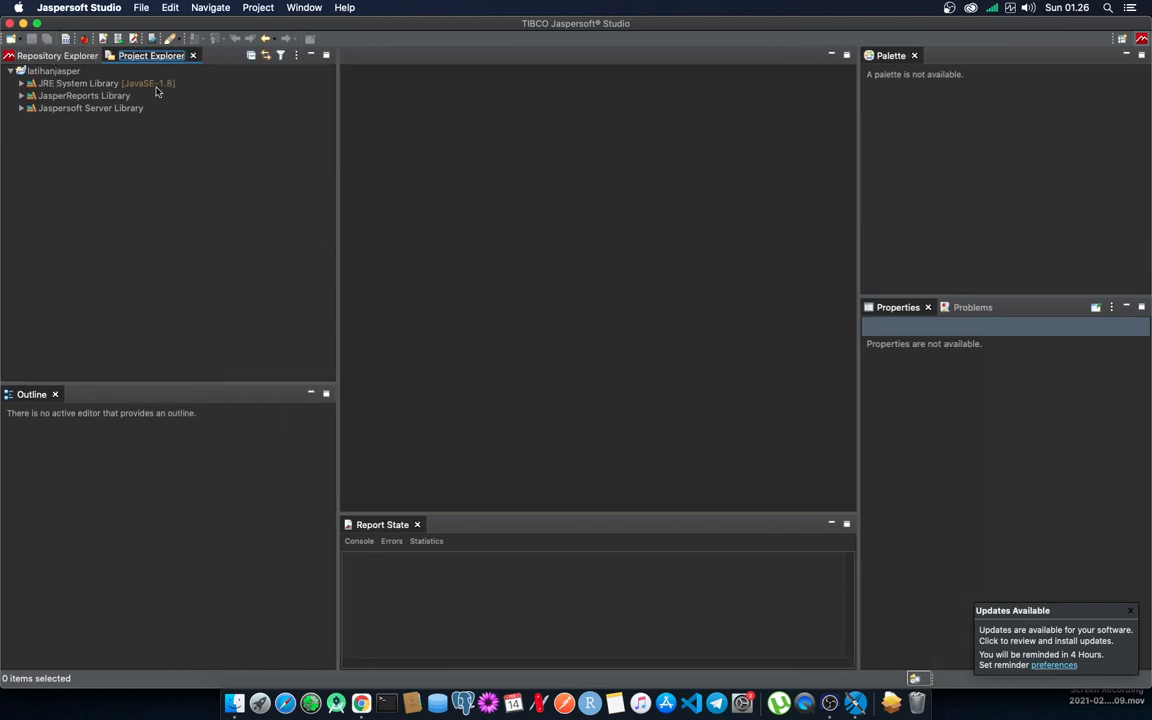
Inspect the contents of the JRE System Library, then select the latihanjasper project and view the available new-item types.
click(21, 83)
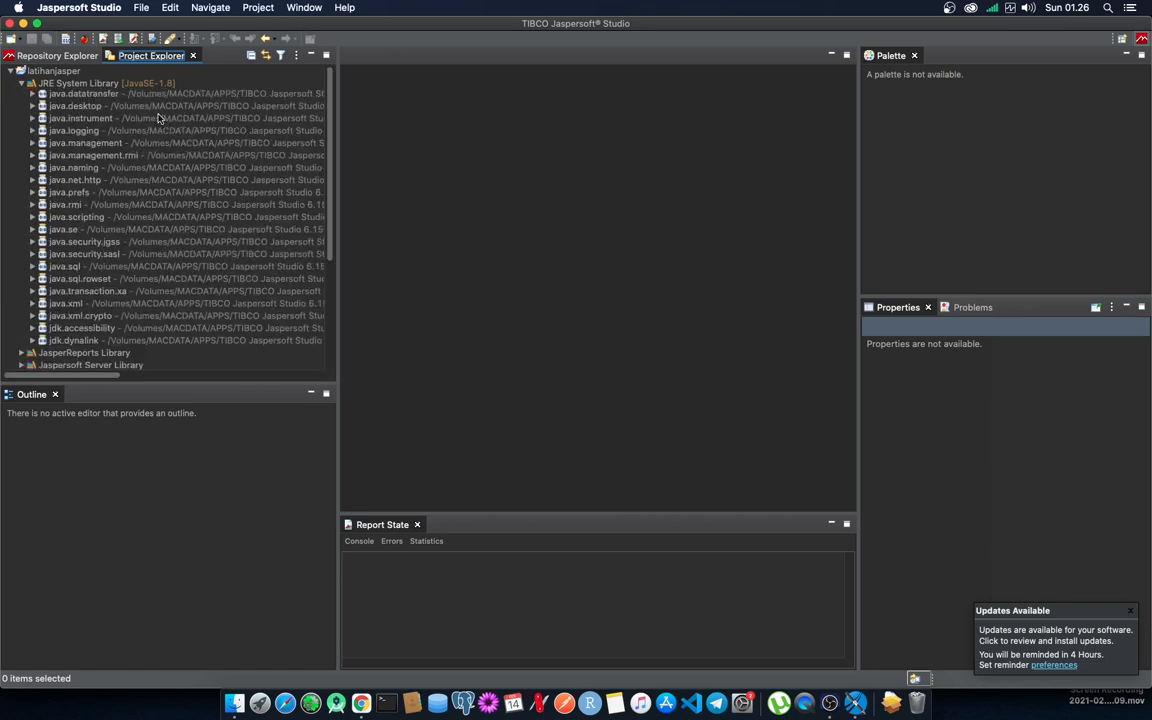
click(21, 83)
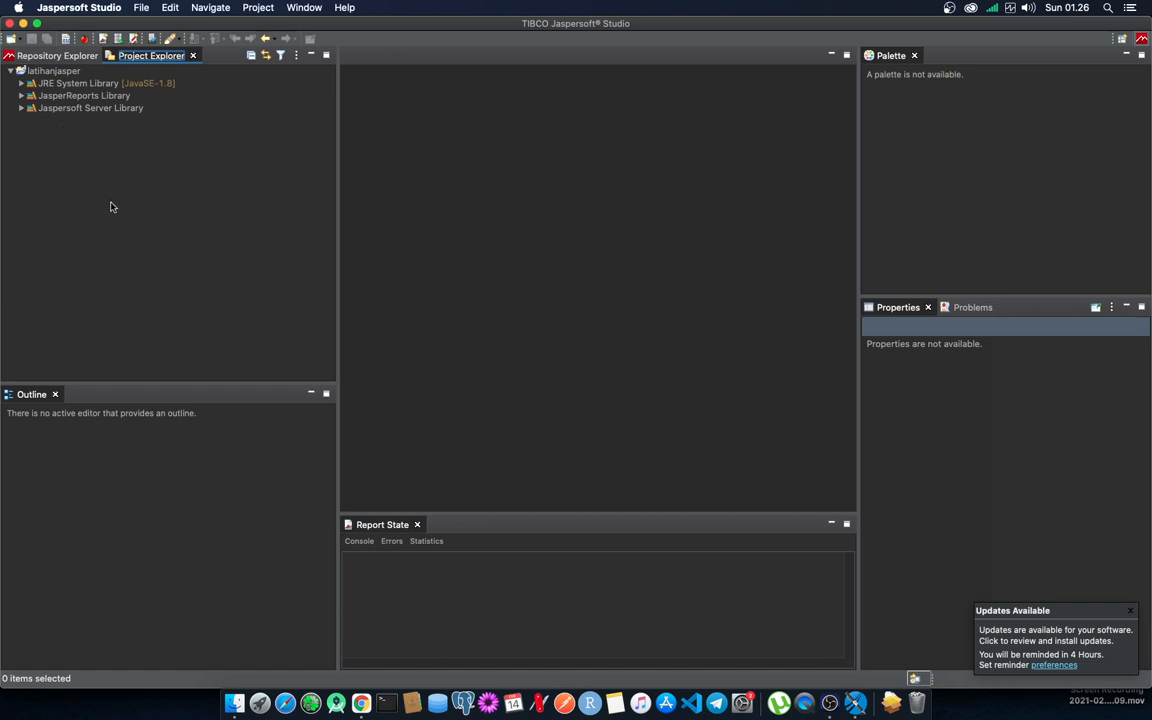
click(50, 72)
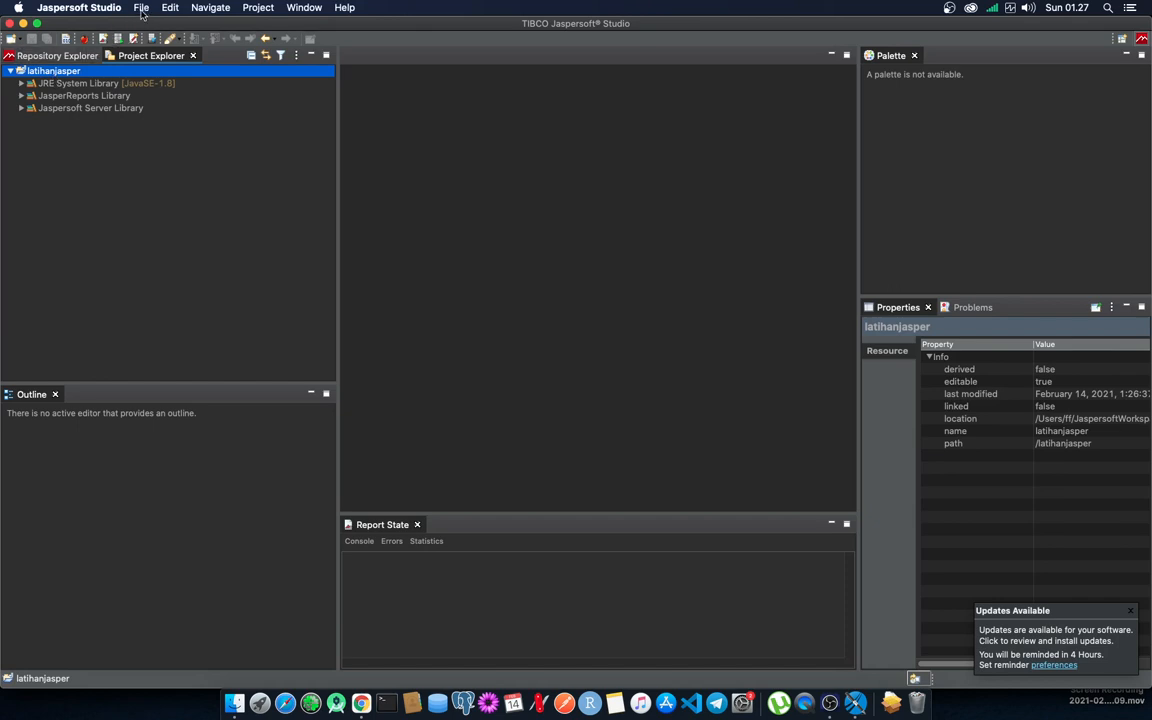
click(136, 10)
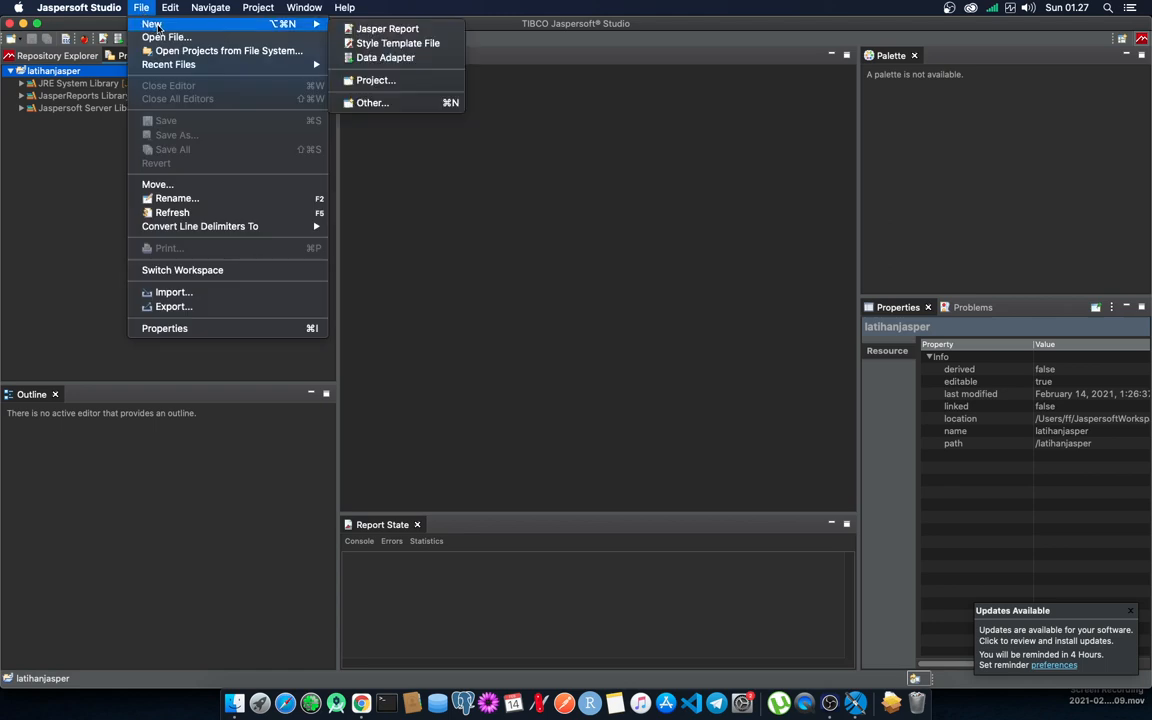
click(56, 149)
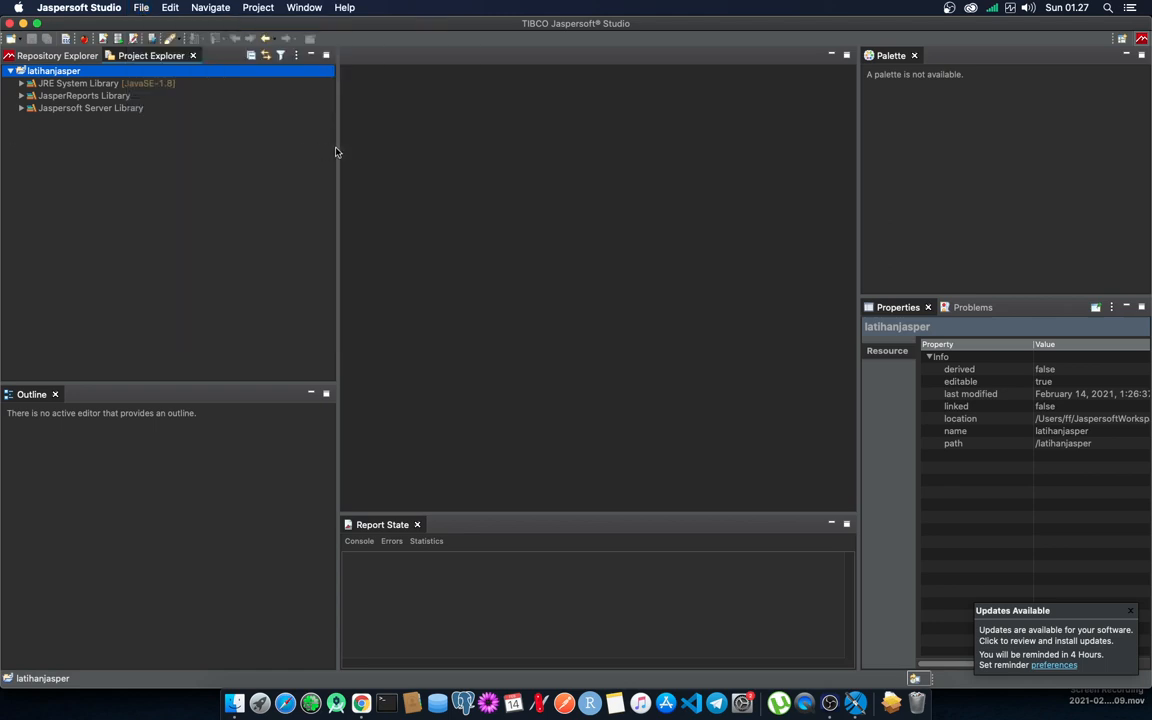
Narrow the Project Explorer and Outline panes and widen the Palette and Properties panes.
drag(334, 136, 193, 127)
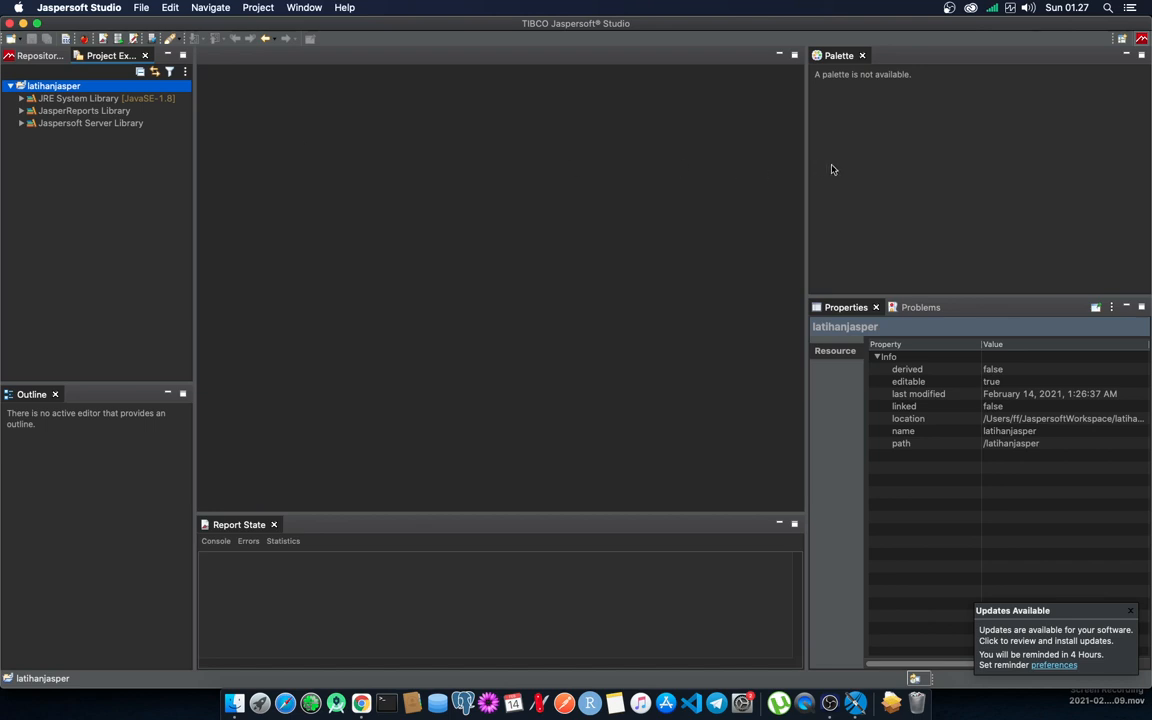
drag(805, 154, 640, 154)
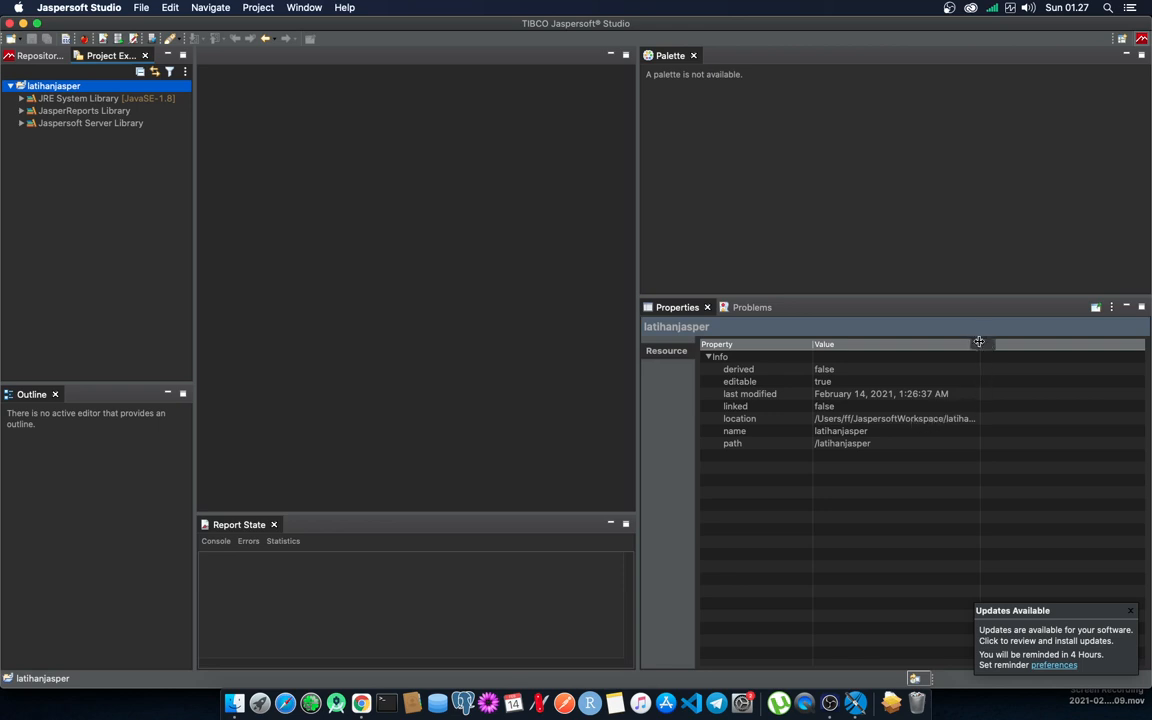
Widen the Value column in the latihanjasper properties to read the full project location, then clear the project selection.
drag(979, 342, 1060, 344)
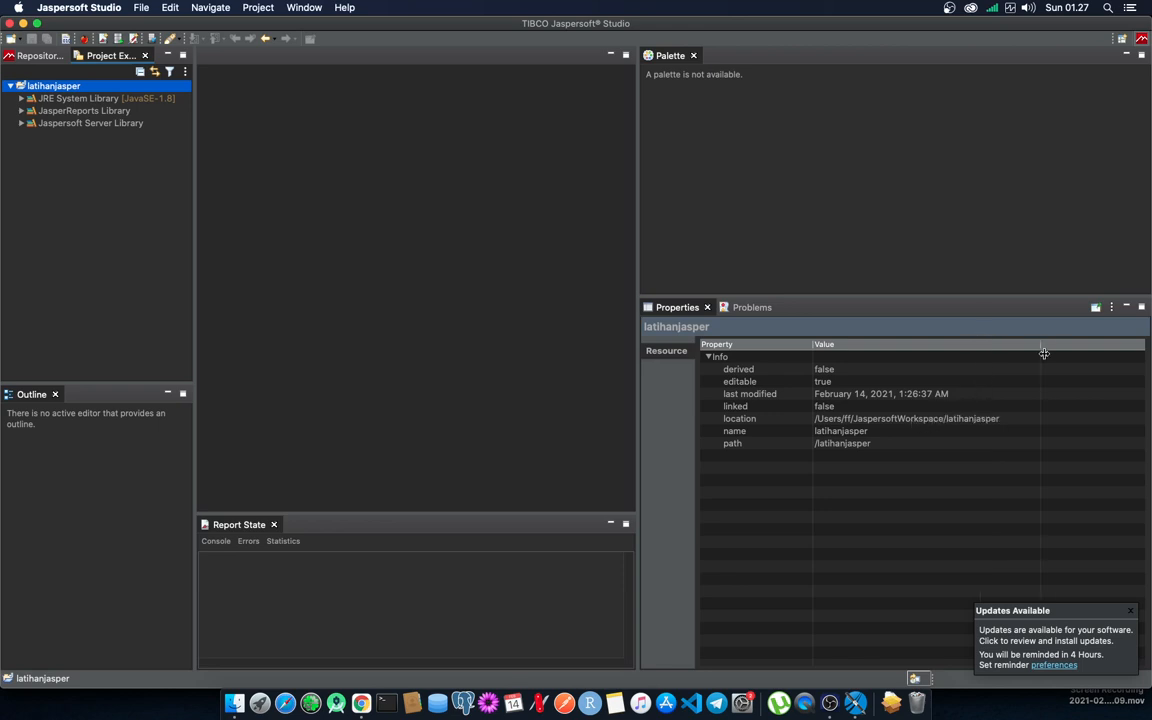
click(974, 421)
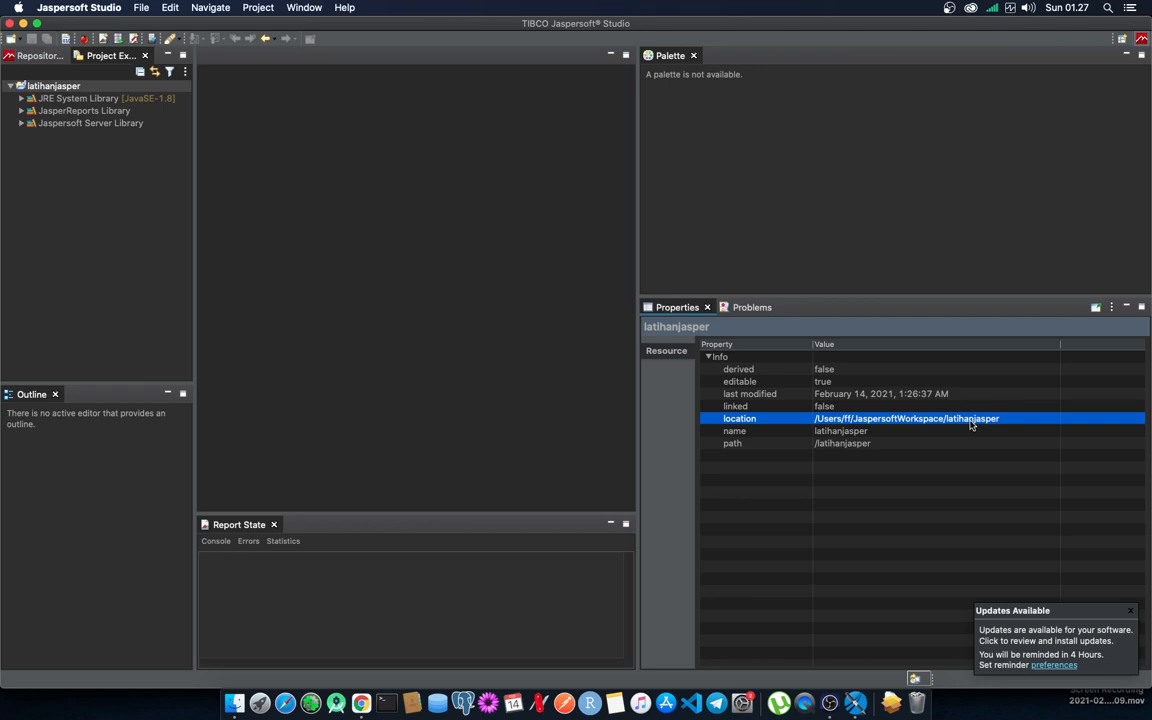
click(158, 199)
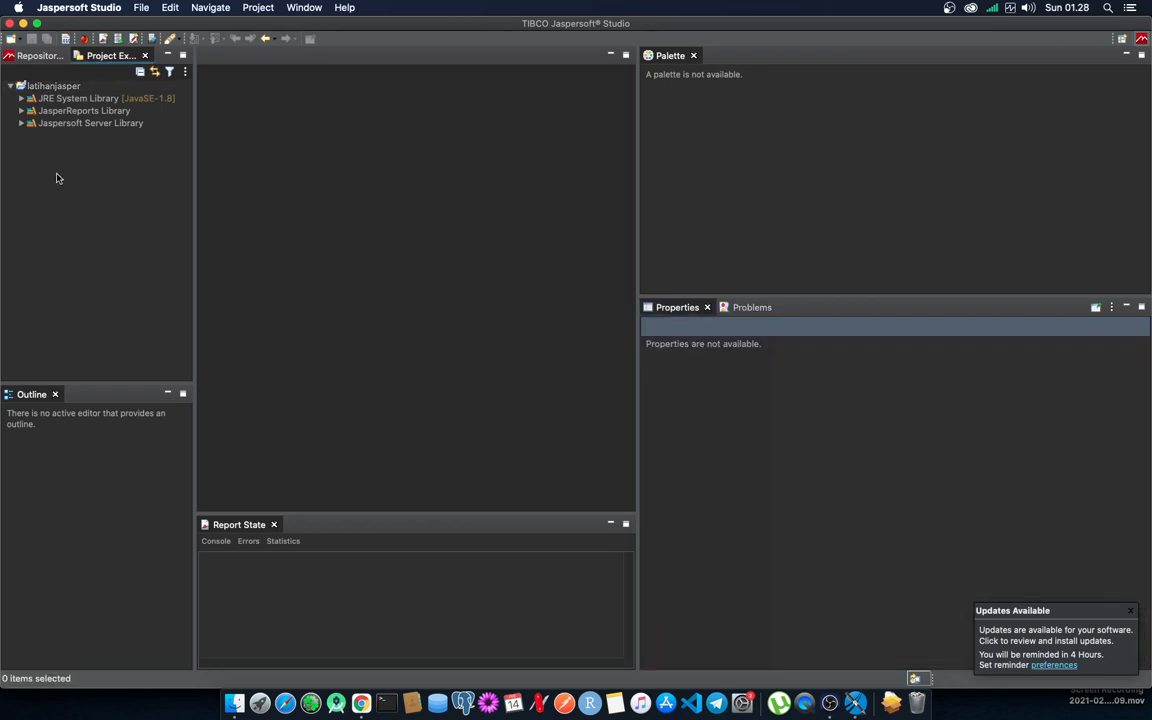
Start a new Jasper Report from the Blank A4 template in the latihanjasper project, name its file report1, and proceed to the data source.
click(135, 9)
mouse_move(151, 24)
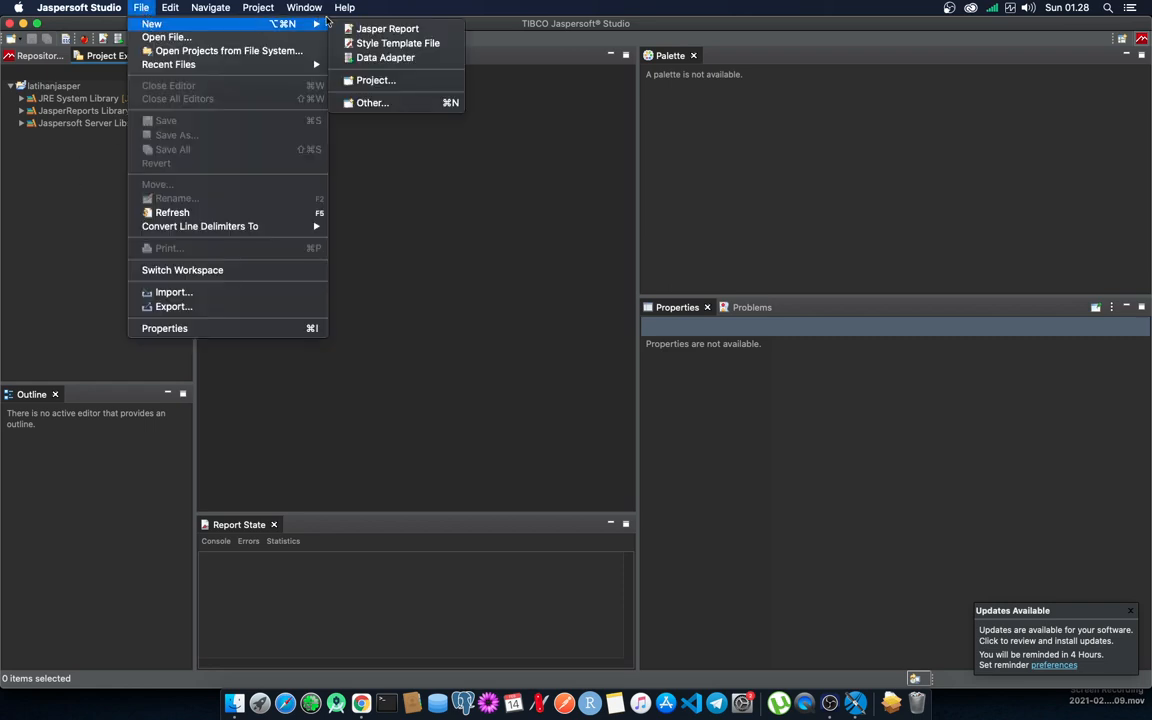
click(363, 28)
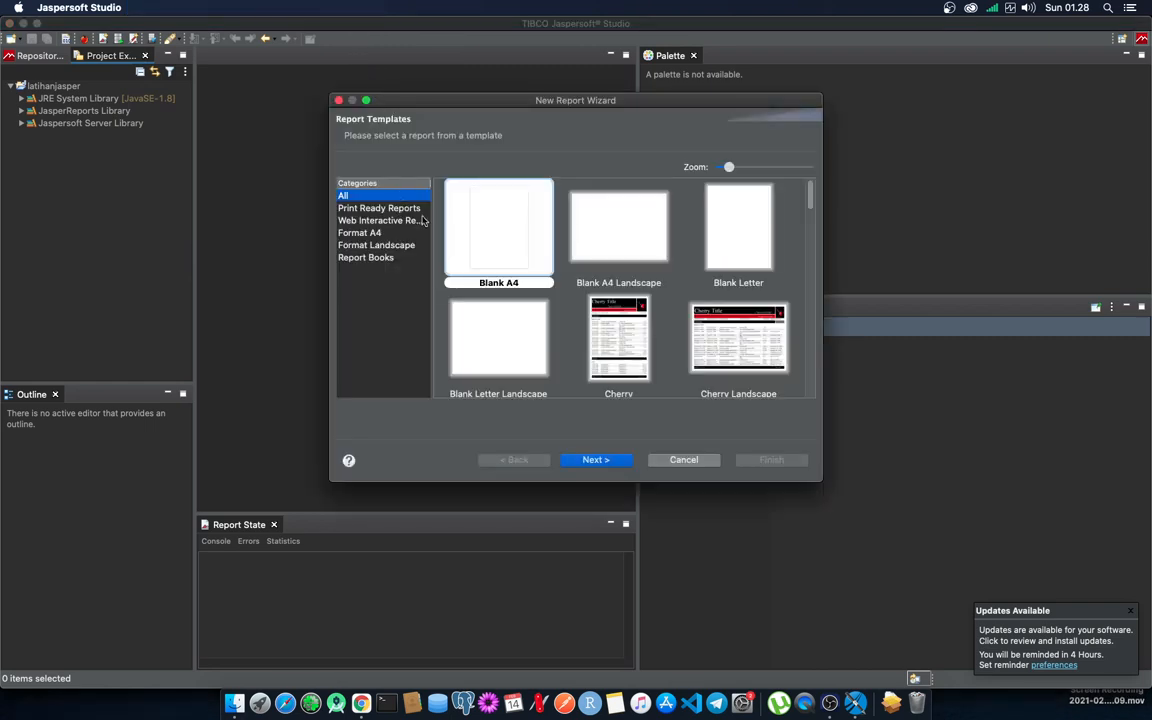
scroll(598, 265, down, 2)
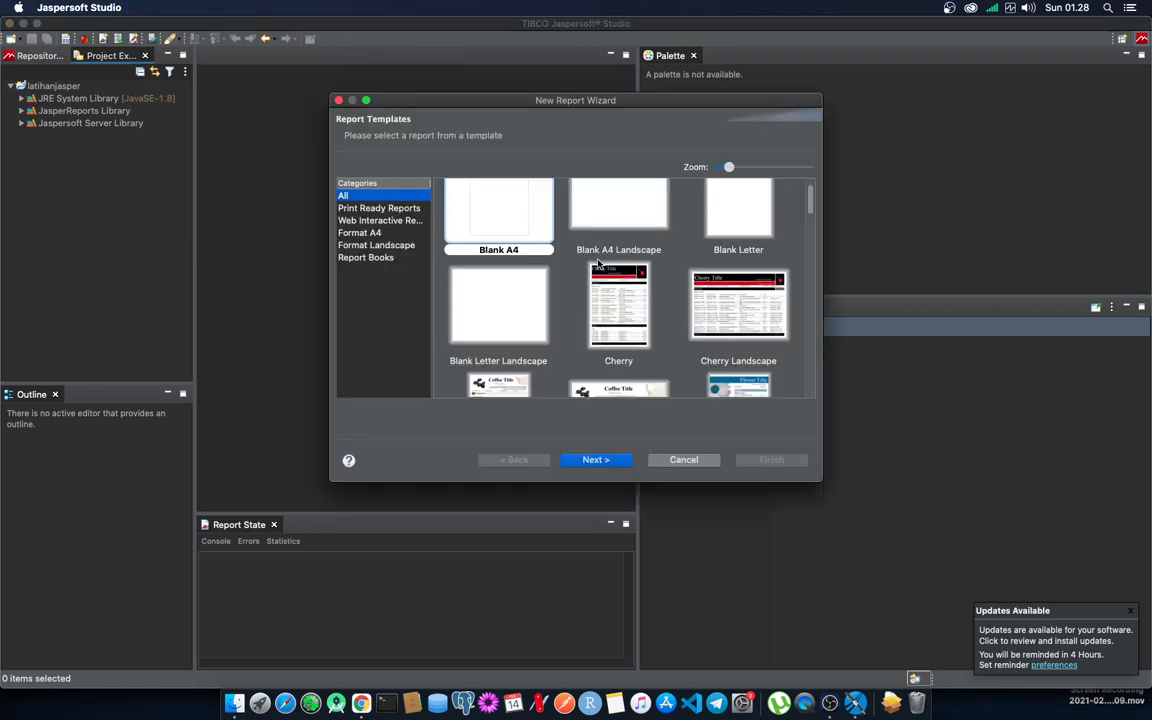
scroll(598, 265, up, 2)
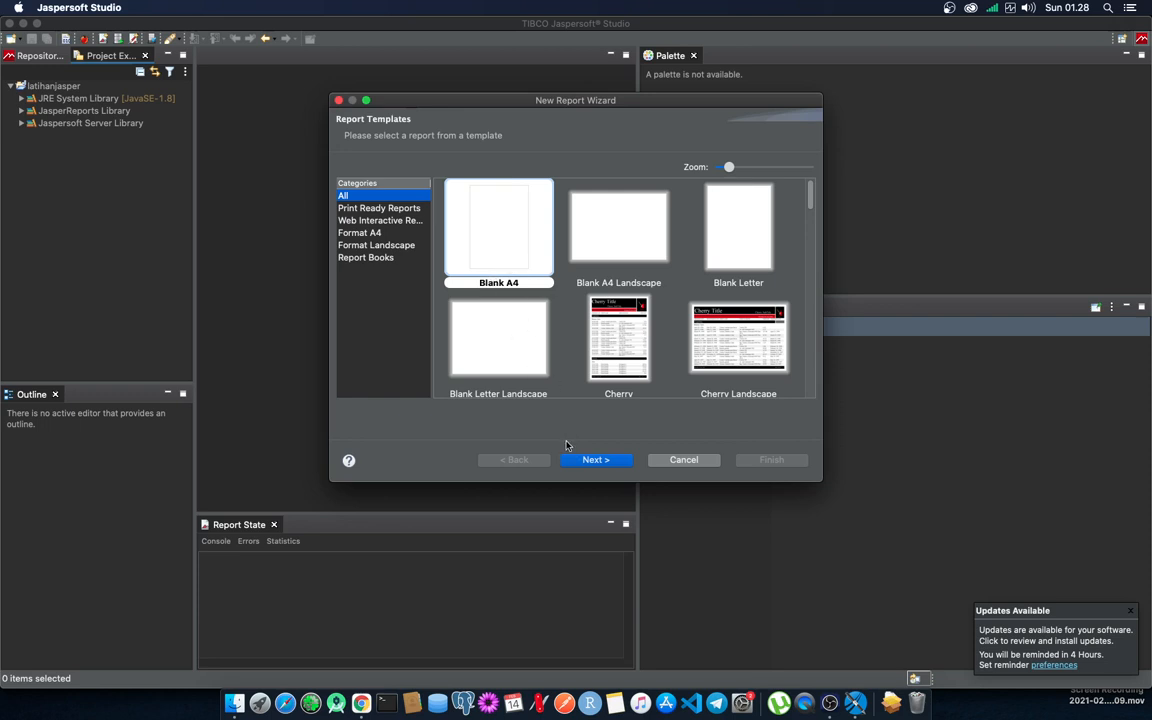
click(595, 460)
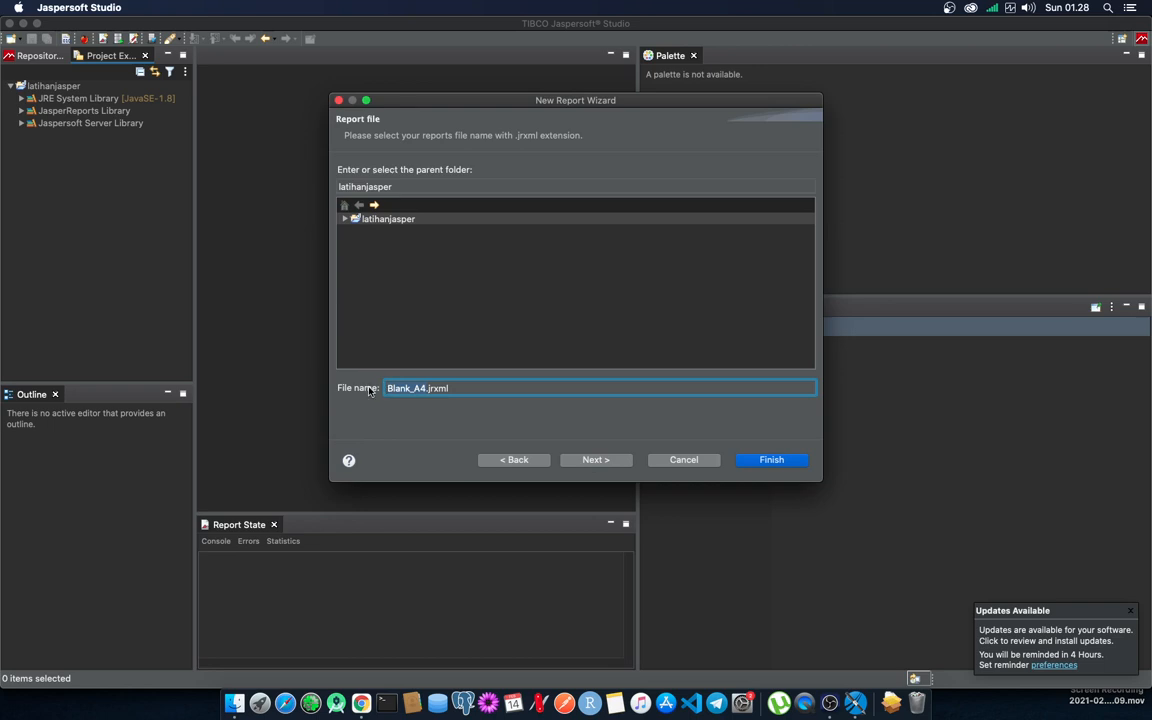
text(report1)
click(607, 462)
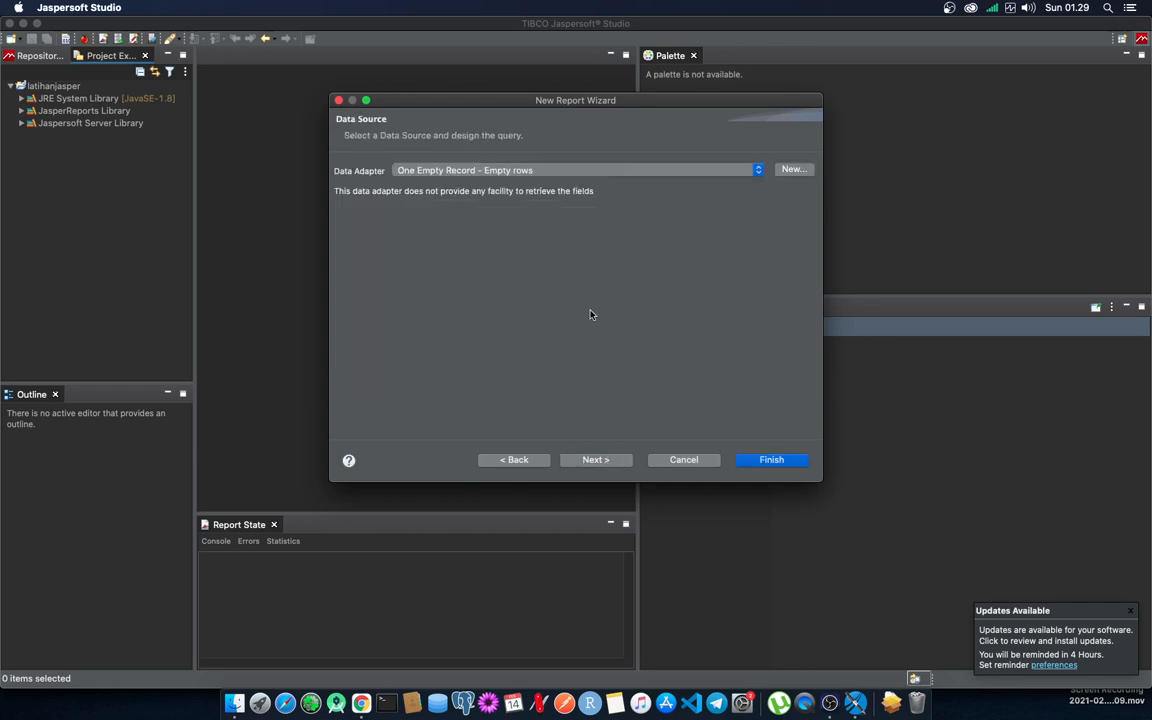
View the existing data adapters, then open the creation wizard for a new one and browse the available adapter types.
click(759, 172)
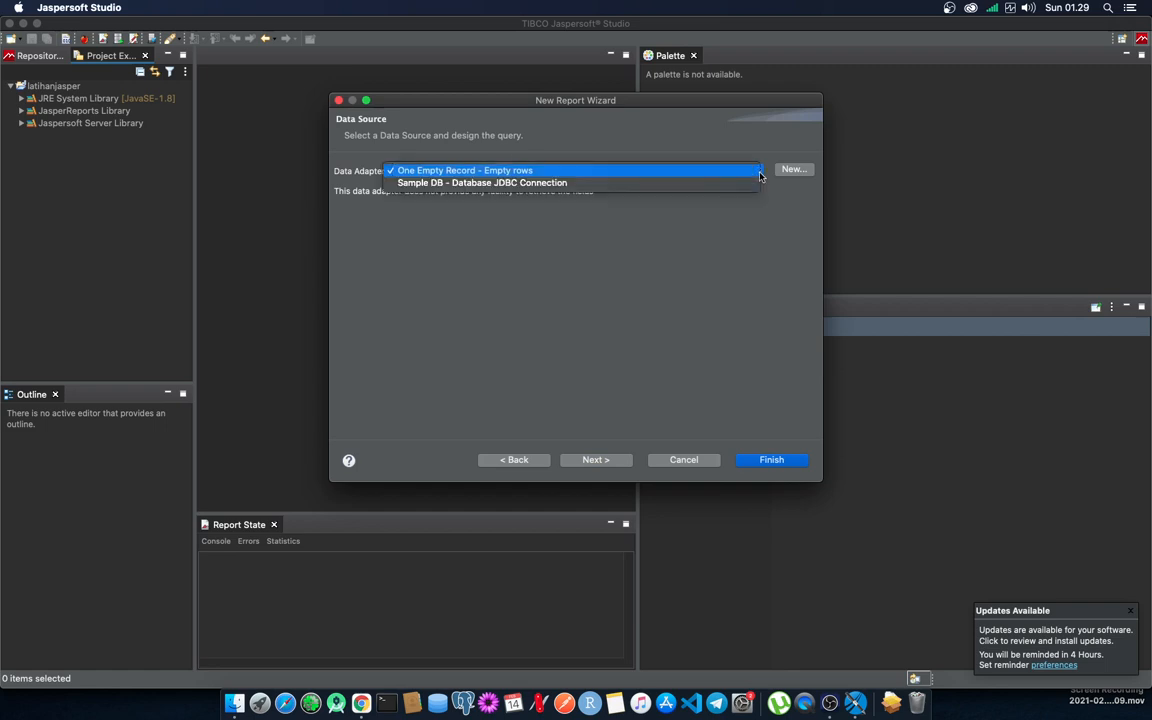
click(753, 236)
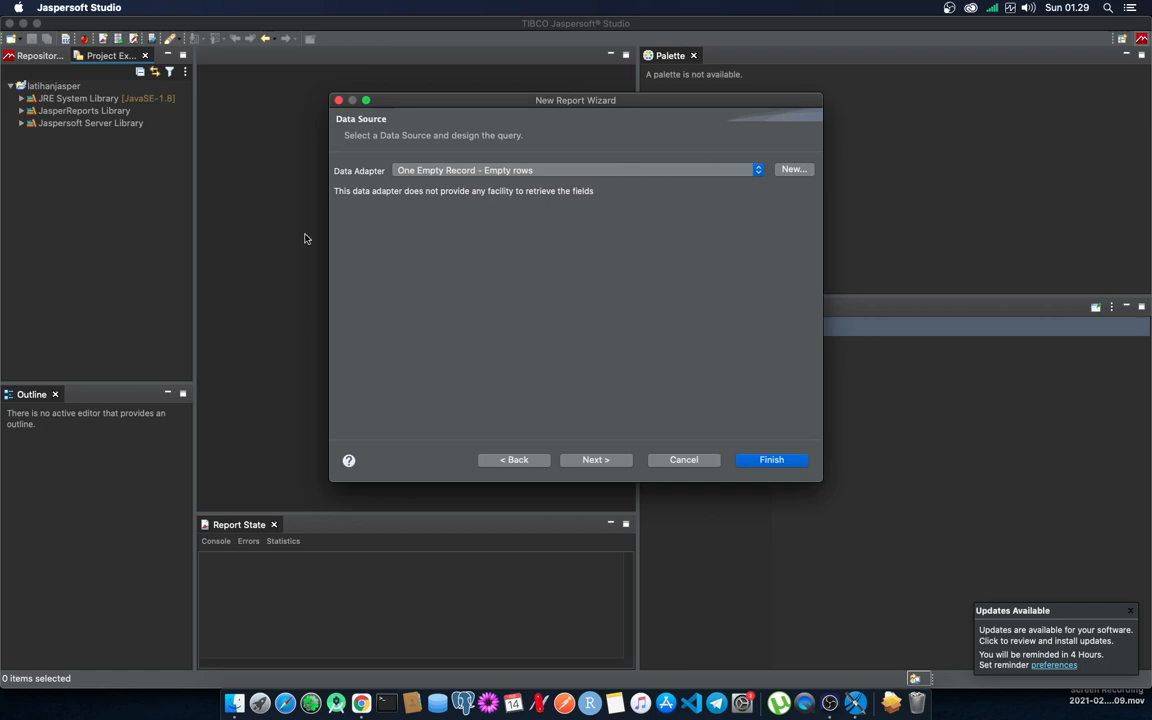
click(497, 172)
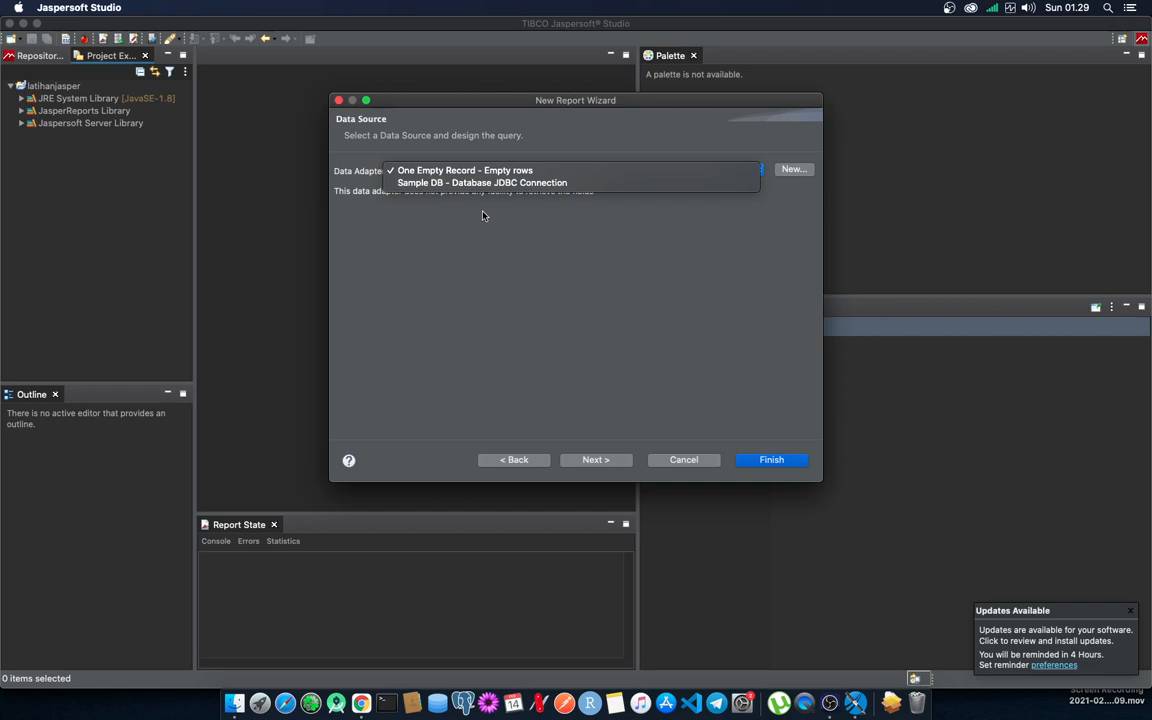
click(788, 170)
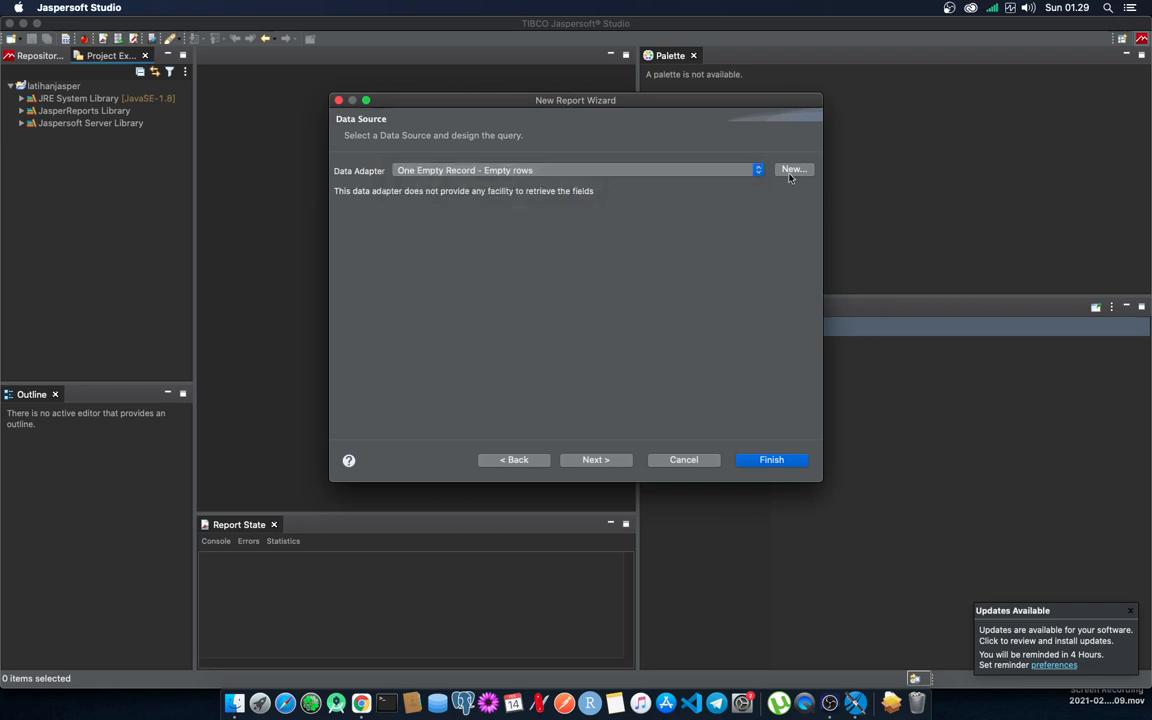
click(792, 172)
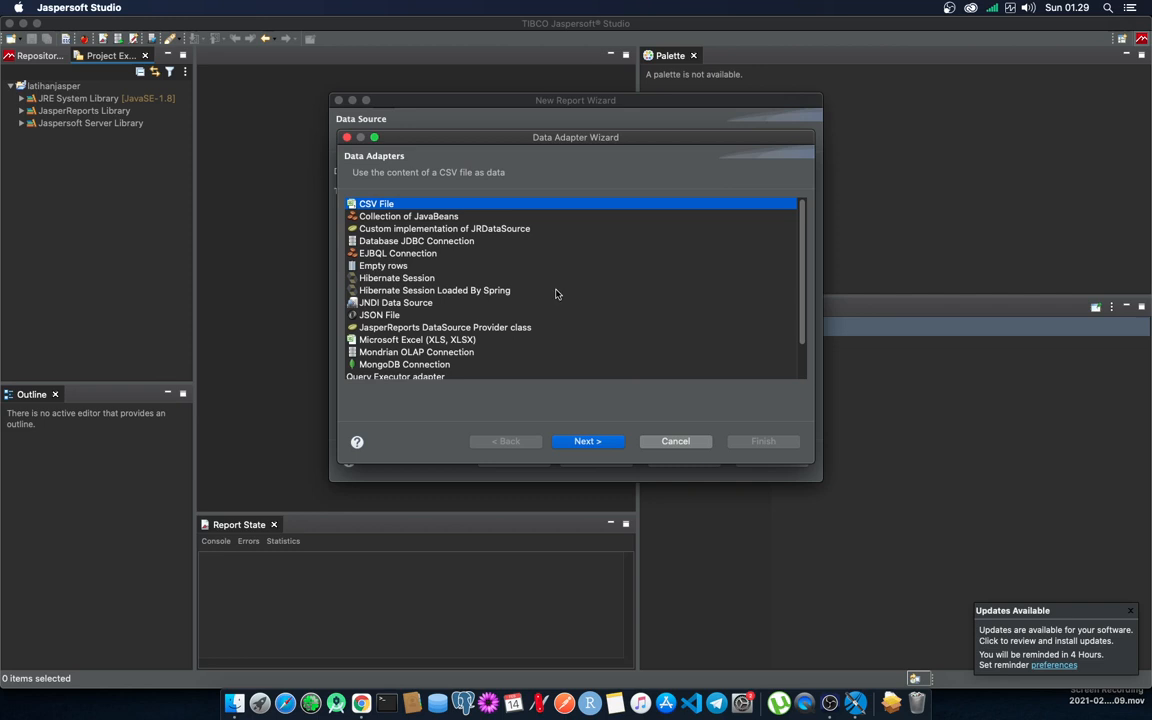
scroll(557, 293, down, 3)
scroll(557, 293, up, 3)
Switch to Chrome, return to the Jaspersoft Studio project page, and highlight the paragraph on supported data source types.
click(361, 703)
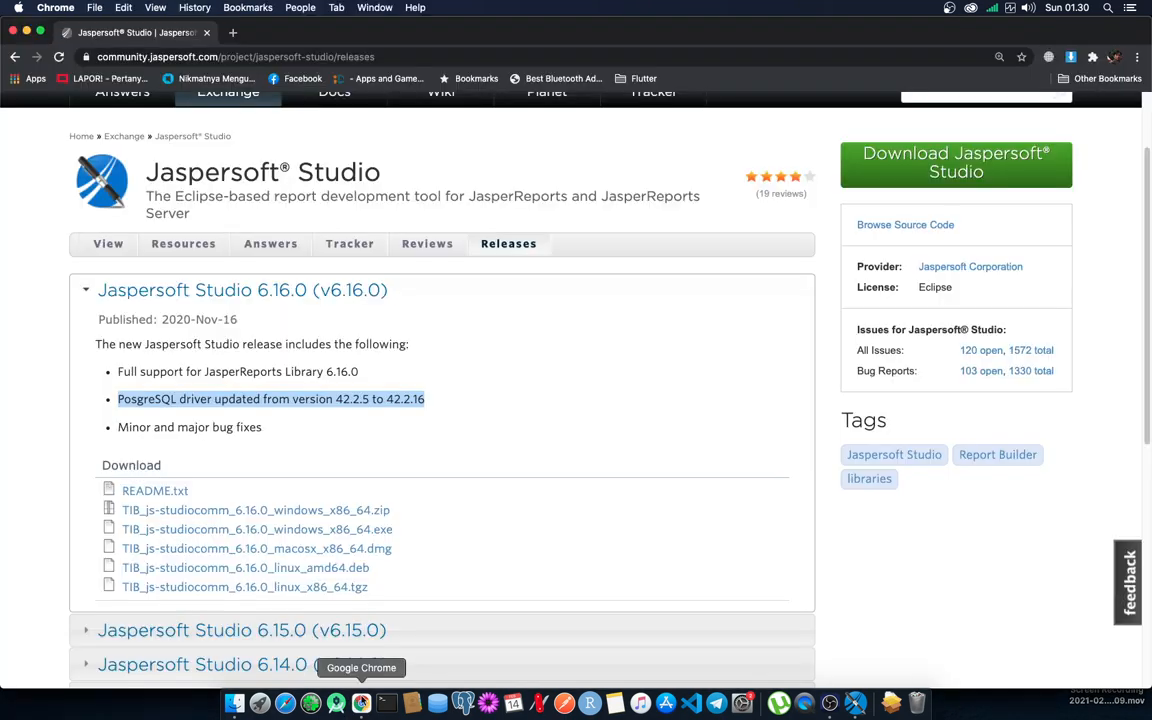
click(14, 56)
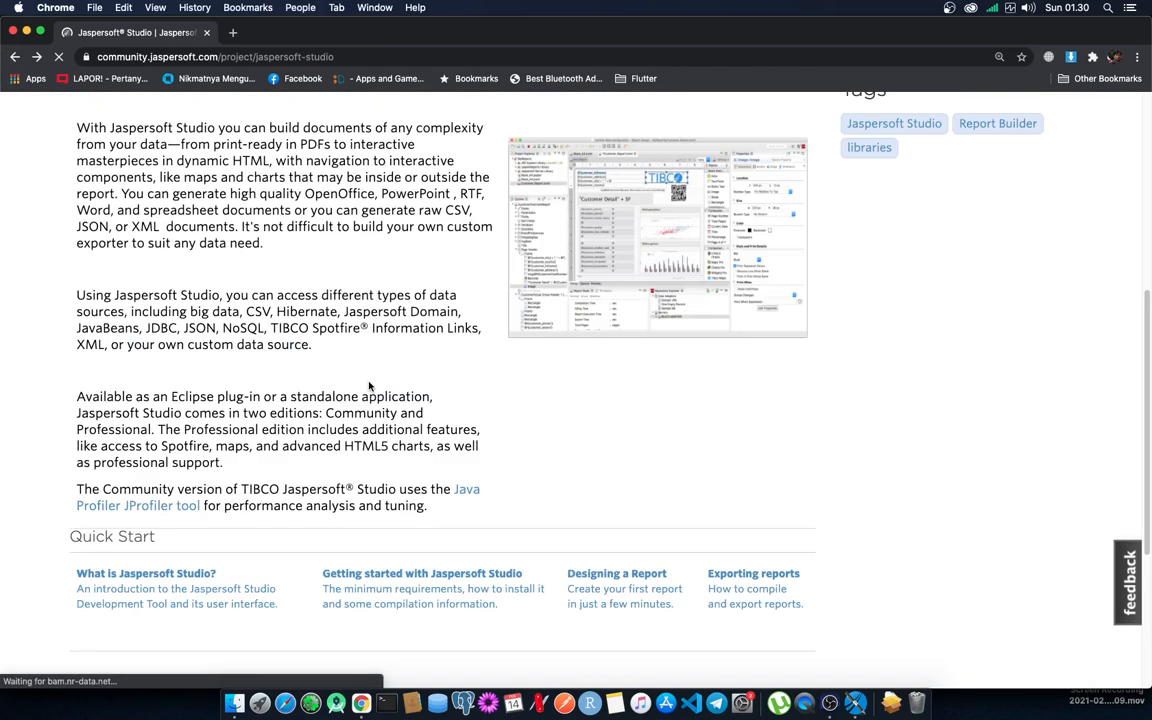
drag(103, 296, 365, 345)
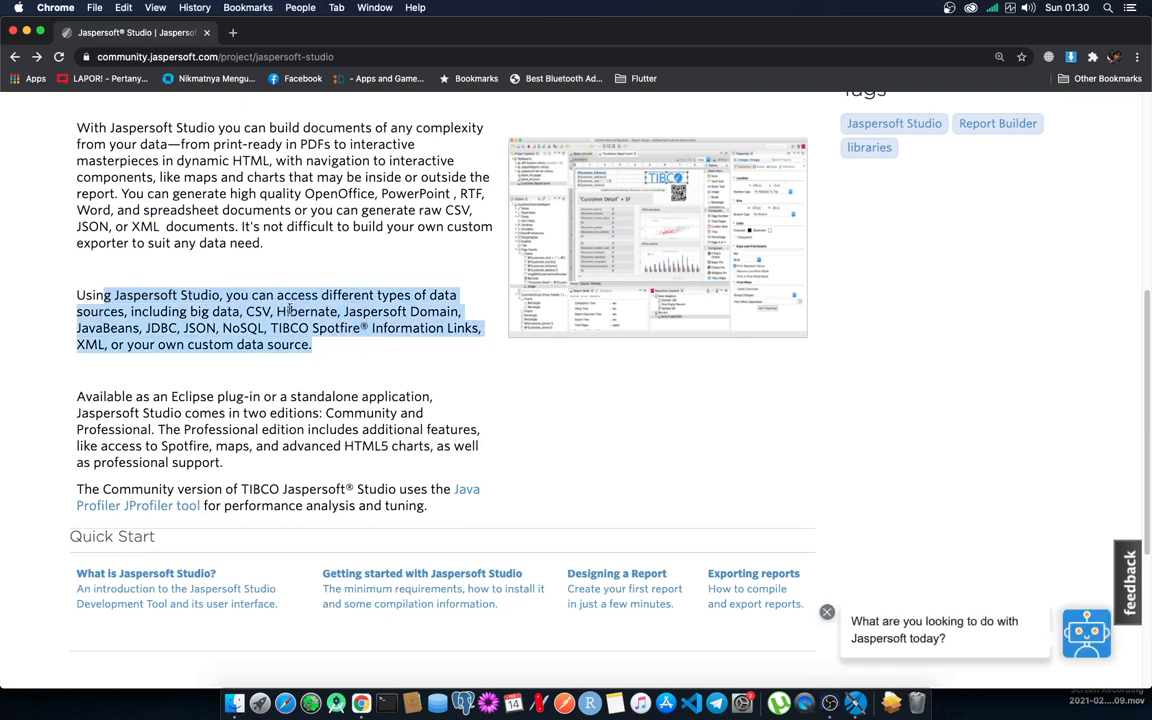
Switch back to Jaspersoft Studio, review the data adapter types including Database JDBC Connection, and cancel creating a new adapter.
key(super+Tab)
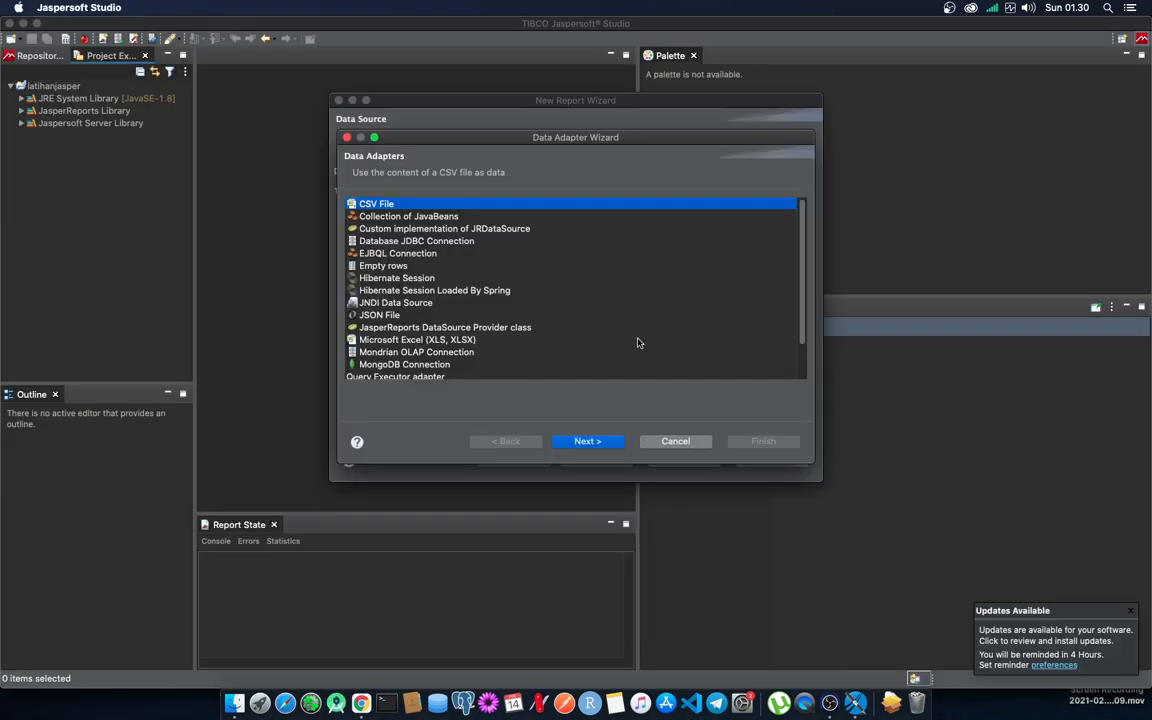
scroll(474, 315, down, 3)
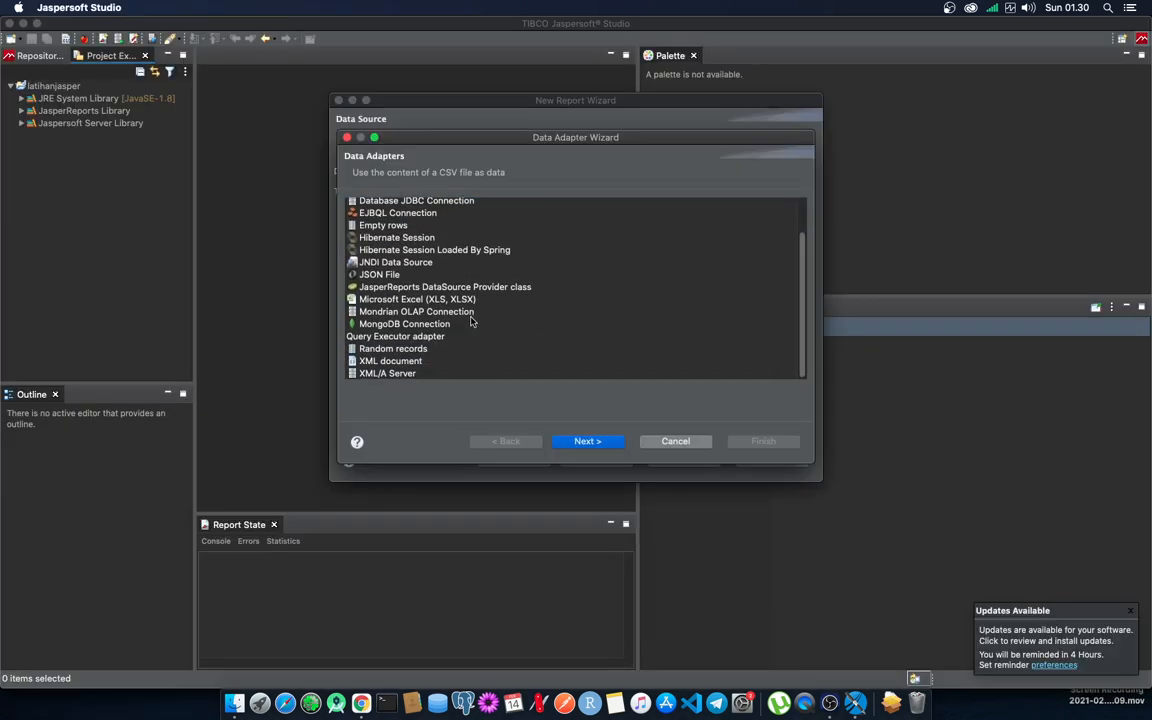
scroll(471, 320, up, 3)
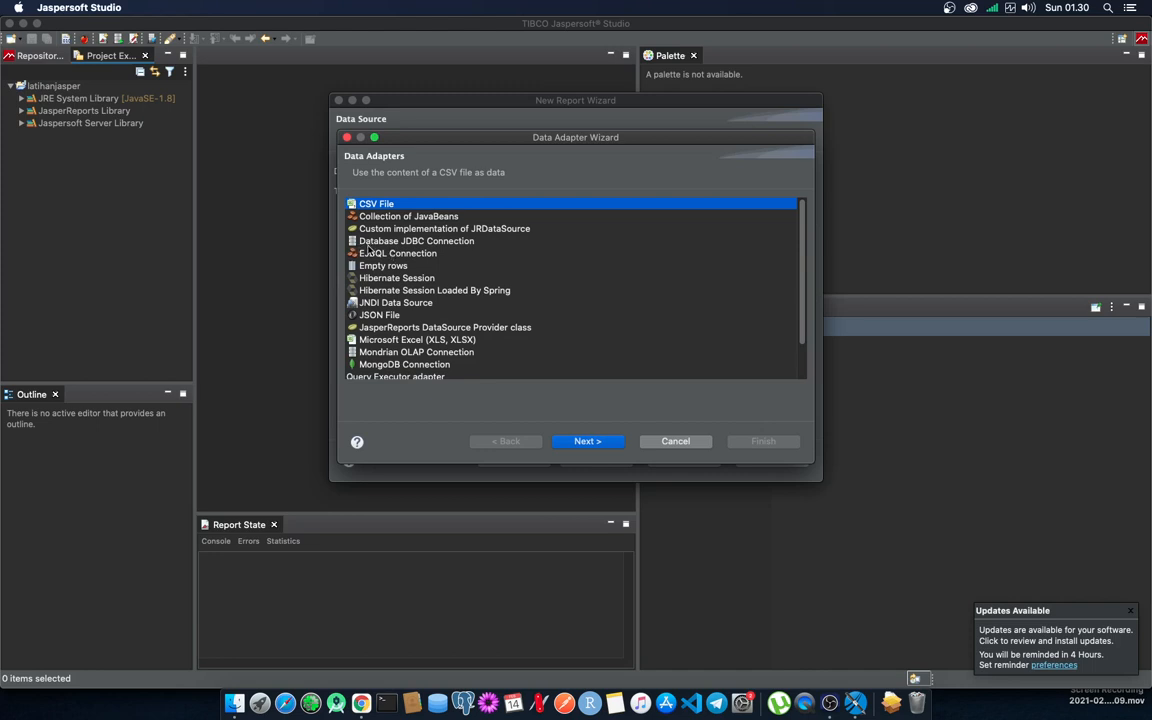
click(445, 241)
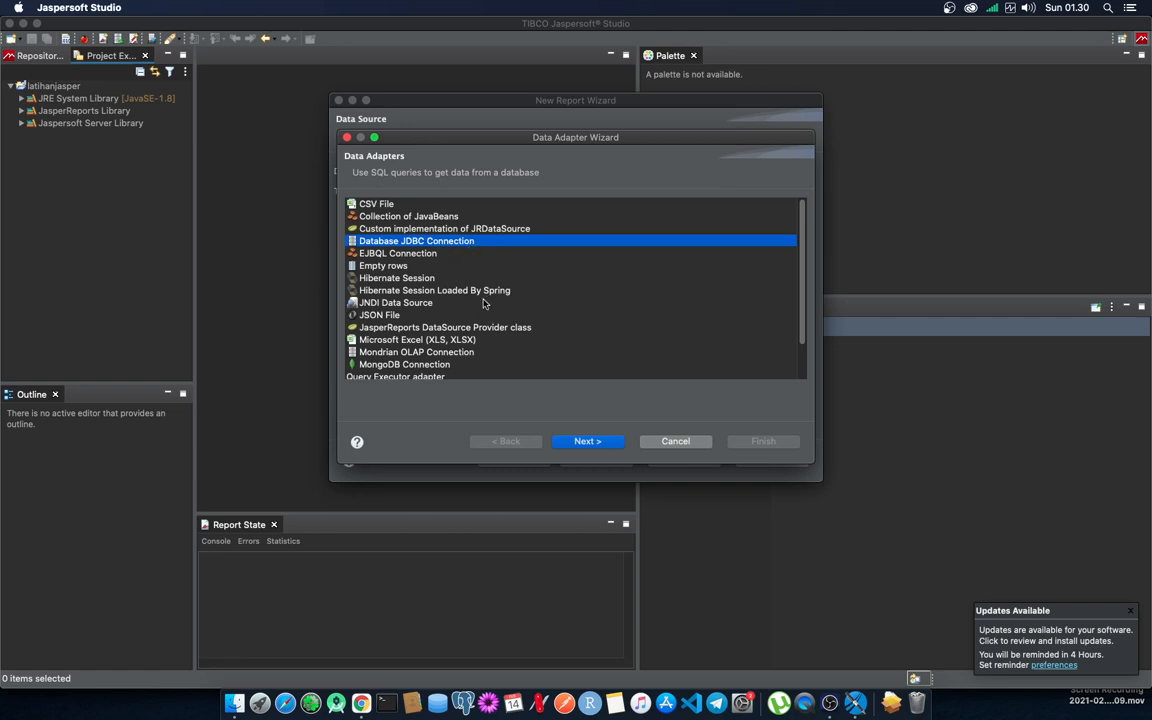
click(675, 441)
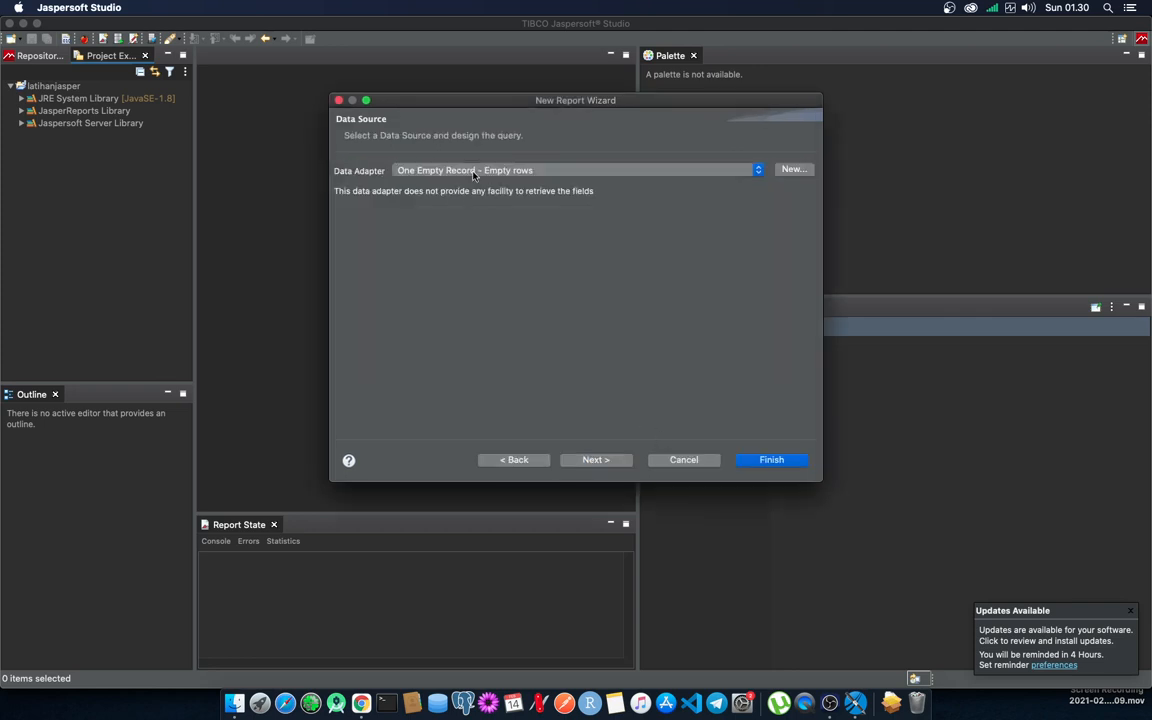
Set the report's data adapter to Sample DB - Database JDBC Connection.
click(440, 170)
click(527, 282)
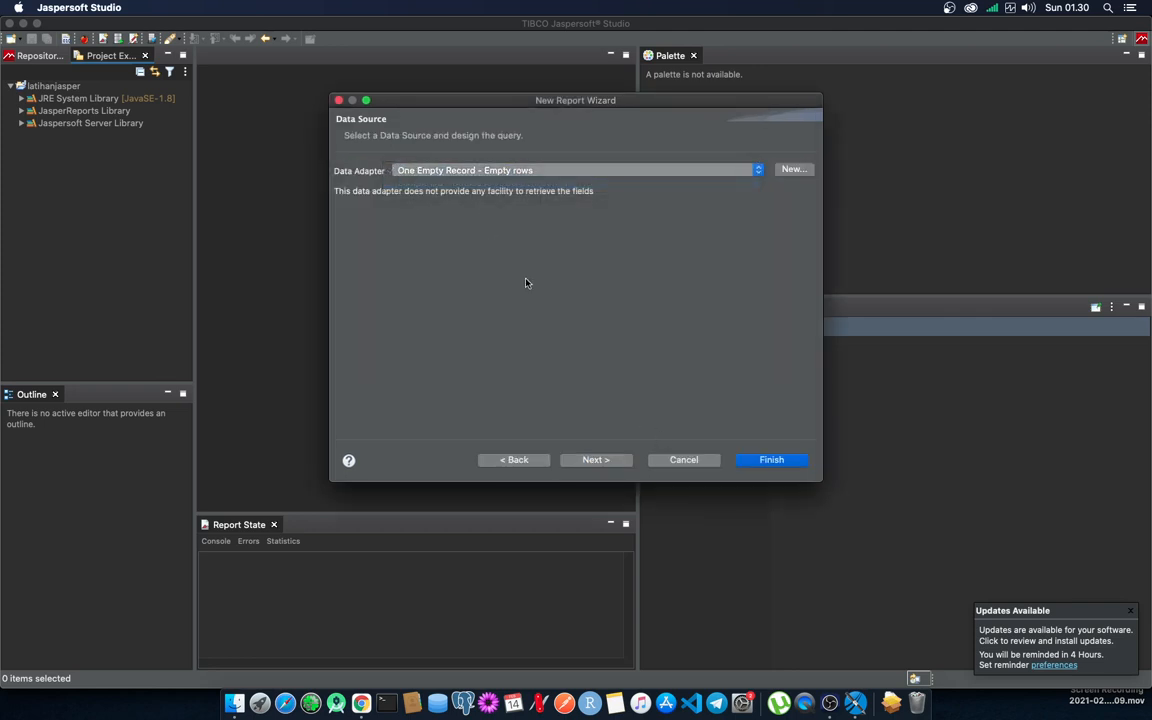
click(514, 171)
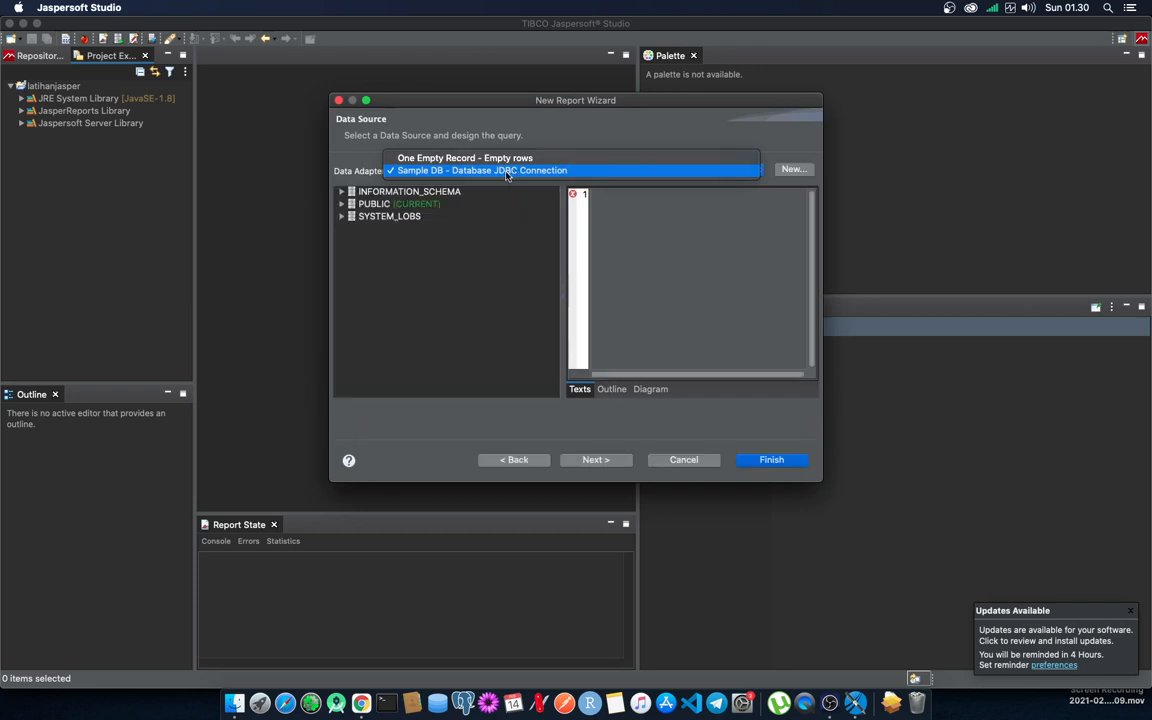
click(586, 172)
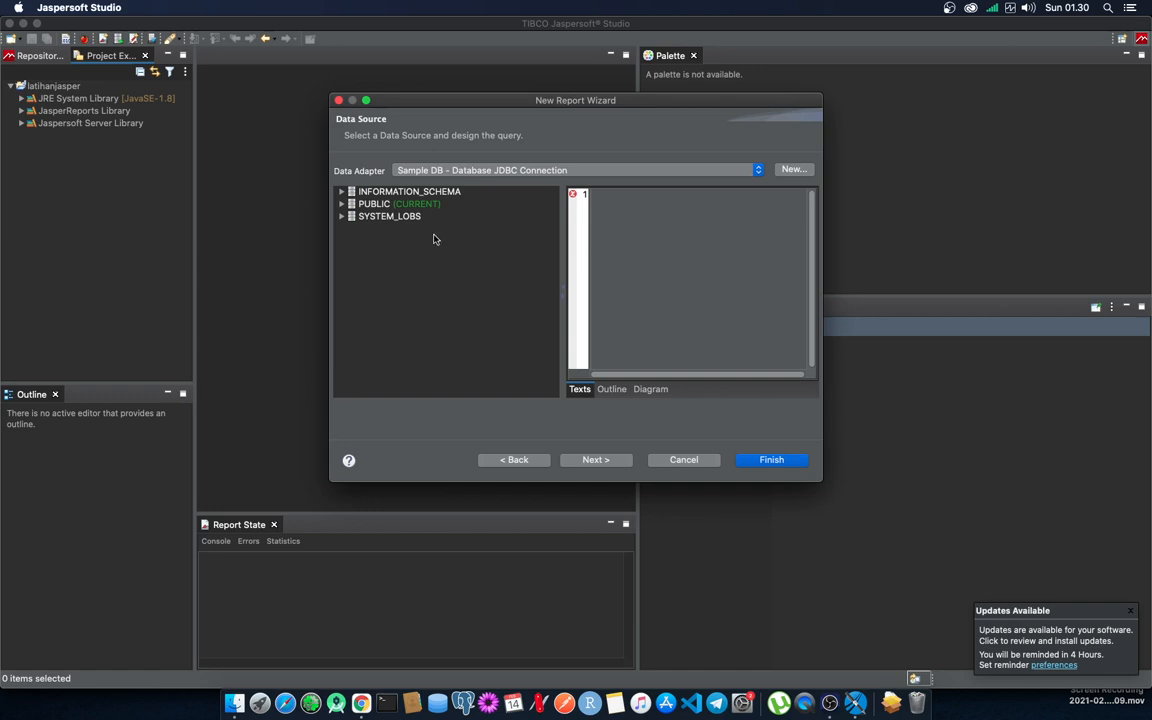
Expand the PUBLIC schema's tables and select the PRODUCT table after looking at ADDRESS.
click(342, 204)
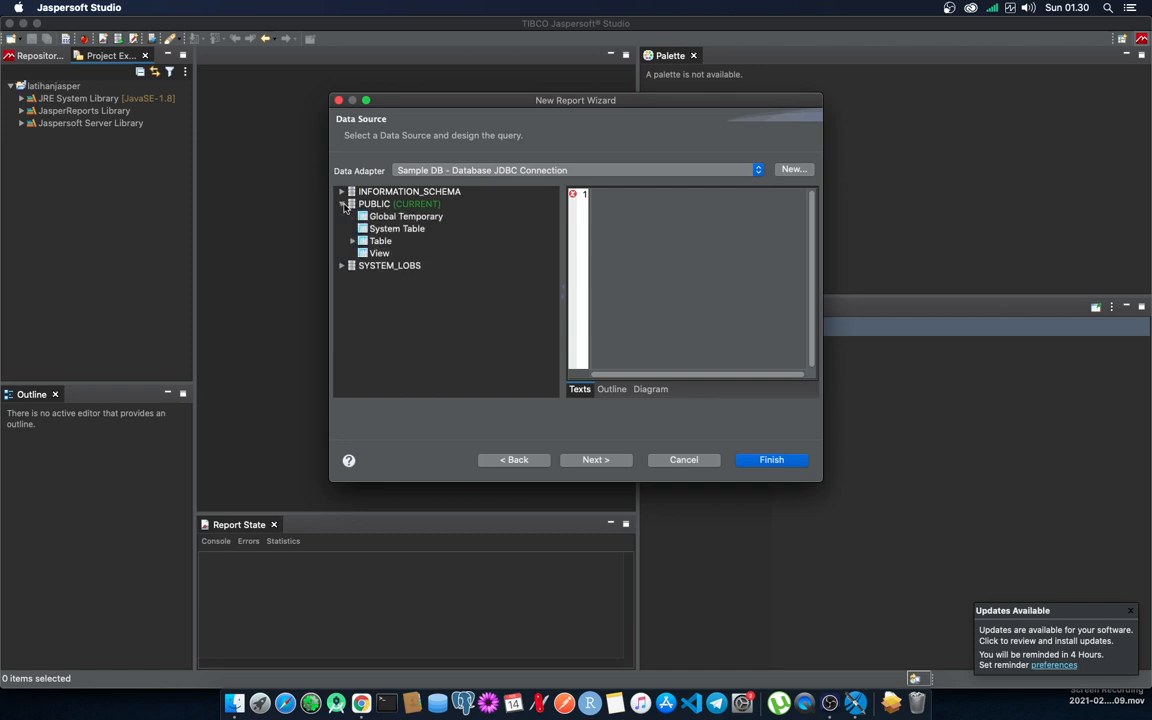
click(352, 241)
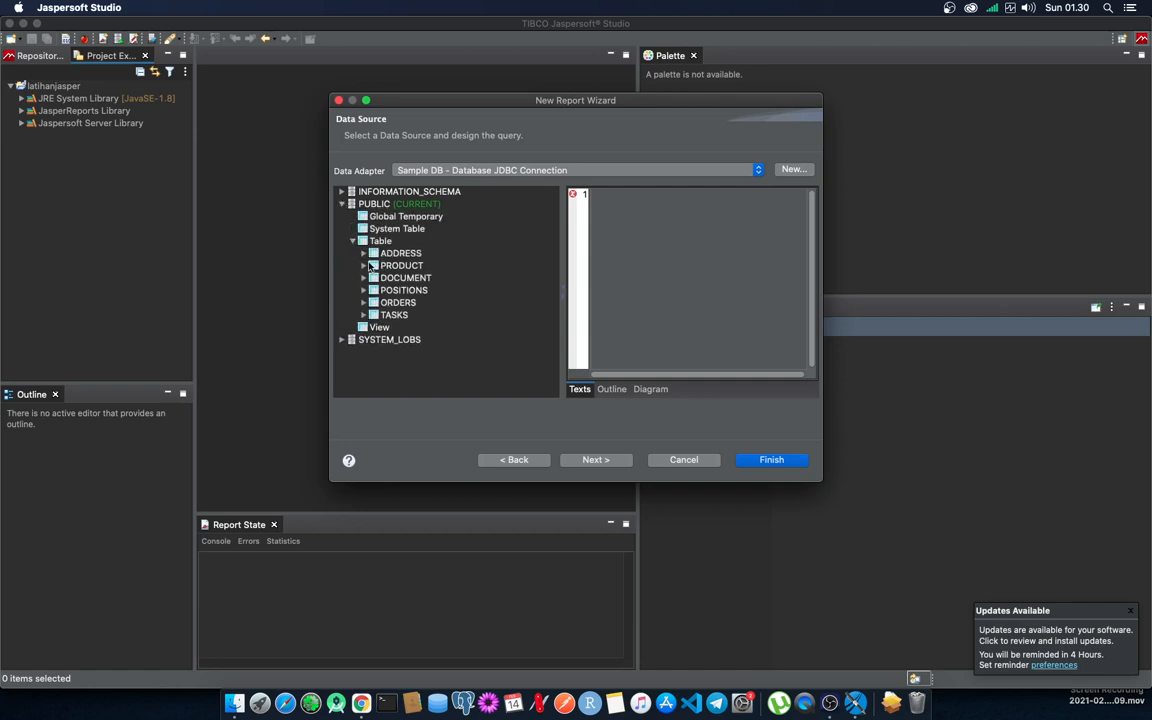
click(384, 244)
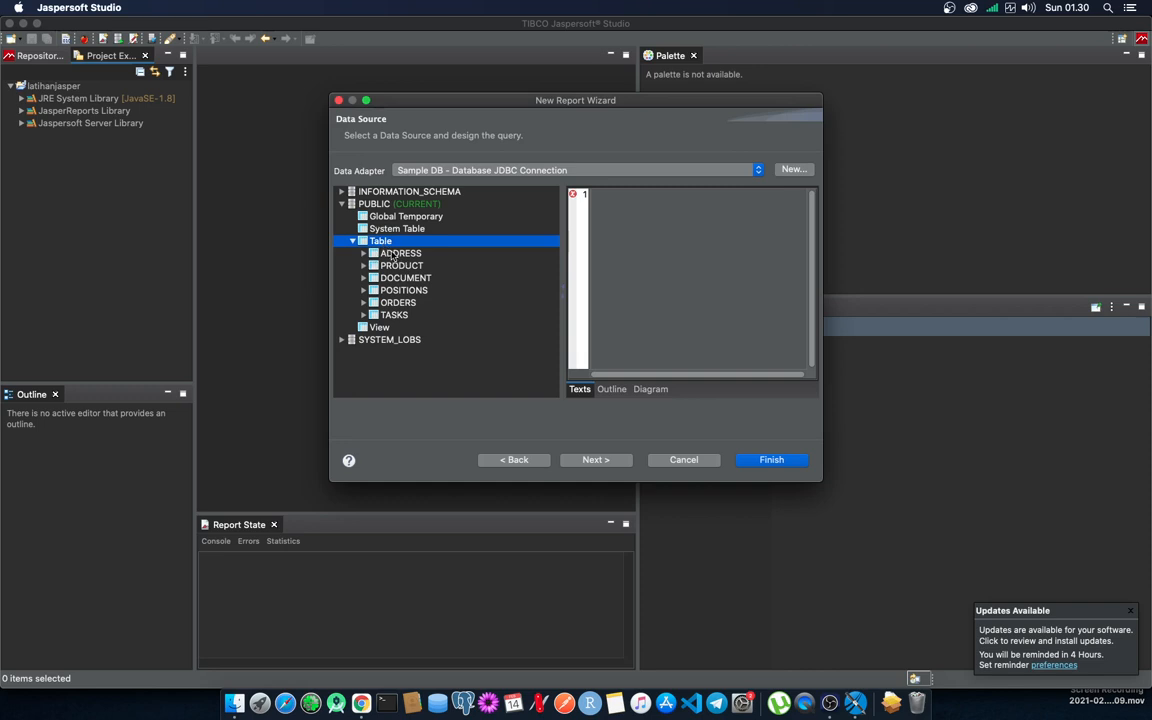
click(395, 254)
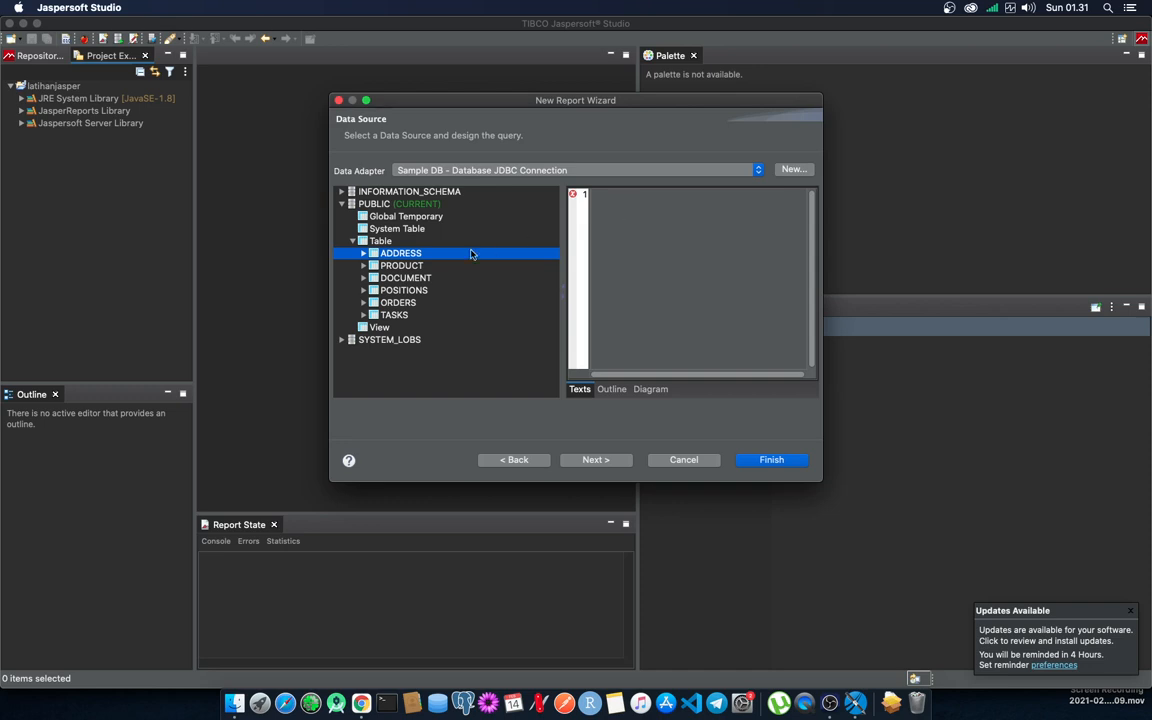
click(388, 268)
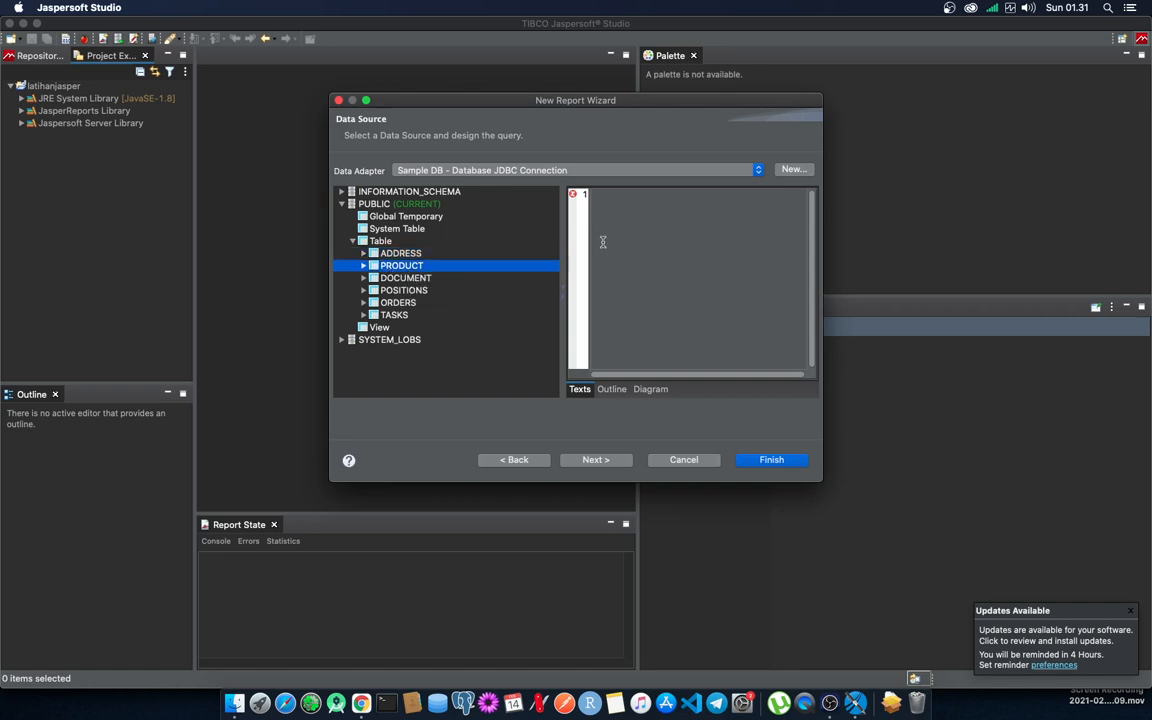
Enter the query "select * from product" for the report and proceed to the dataset fields.
click(606, 209)
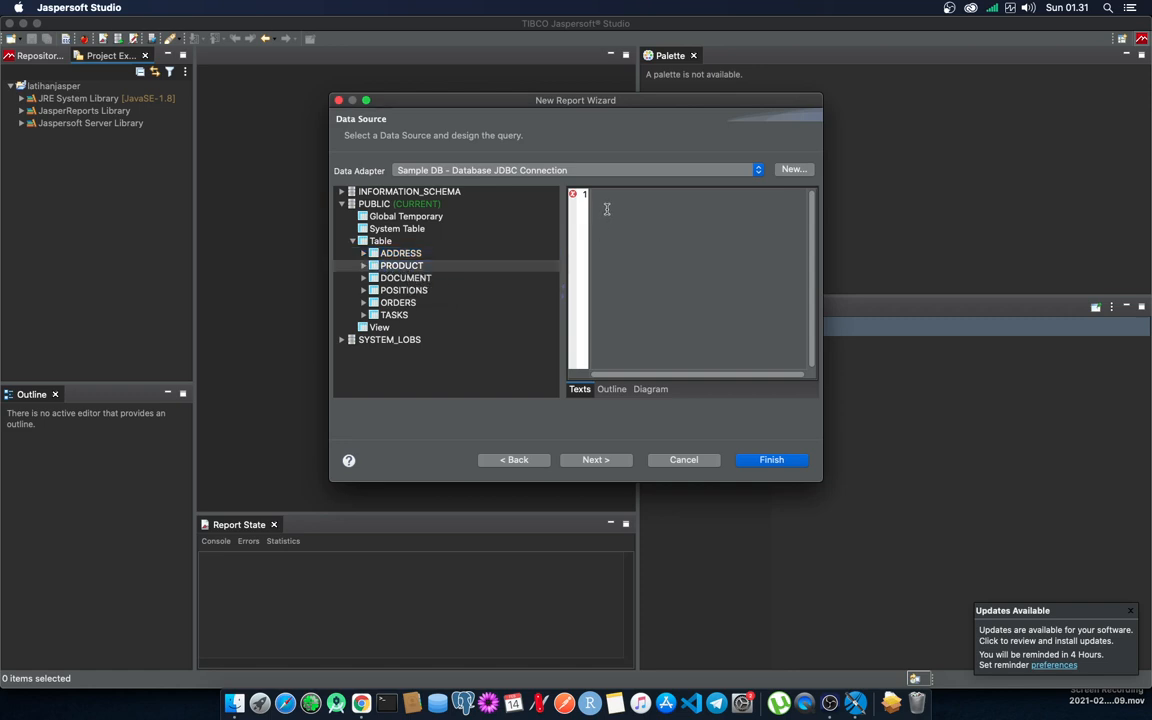
text(select)
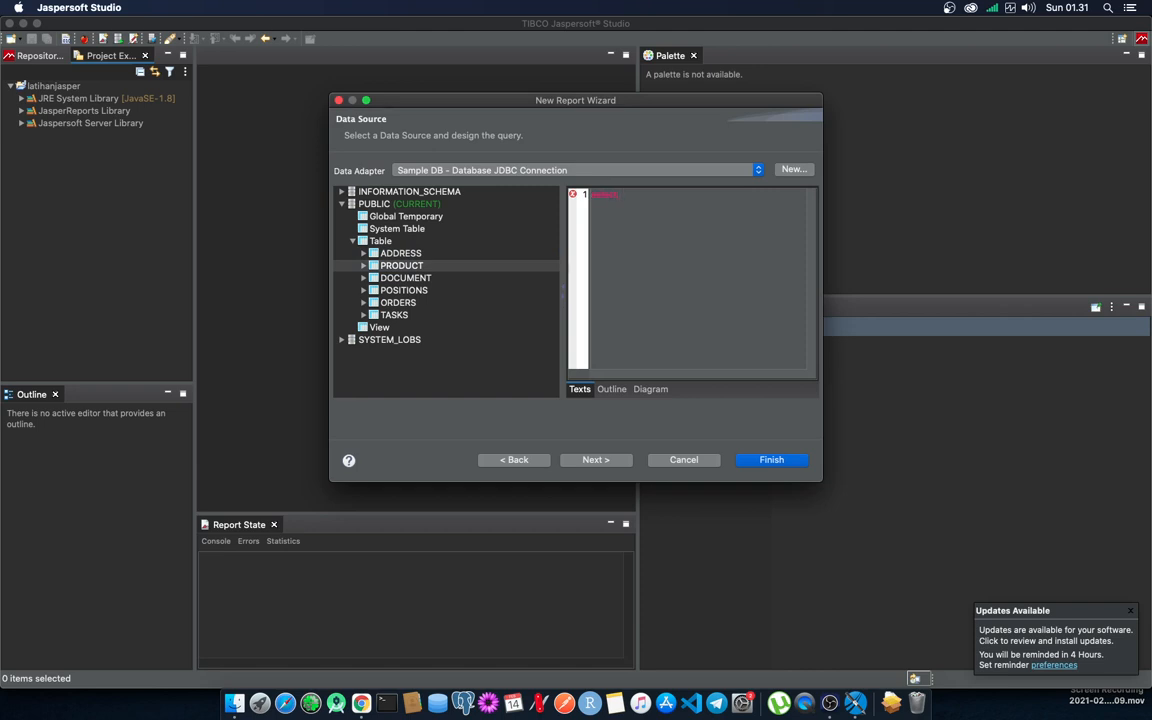
text( * from product)
click(603, 463)
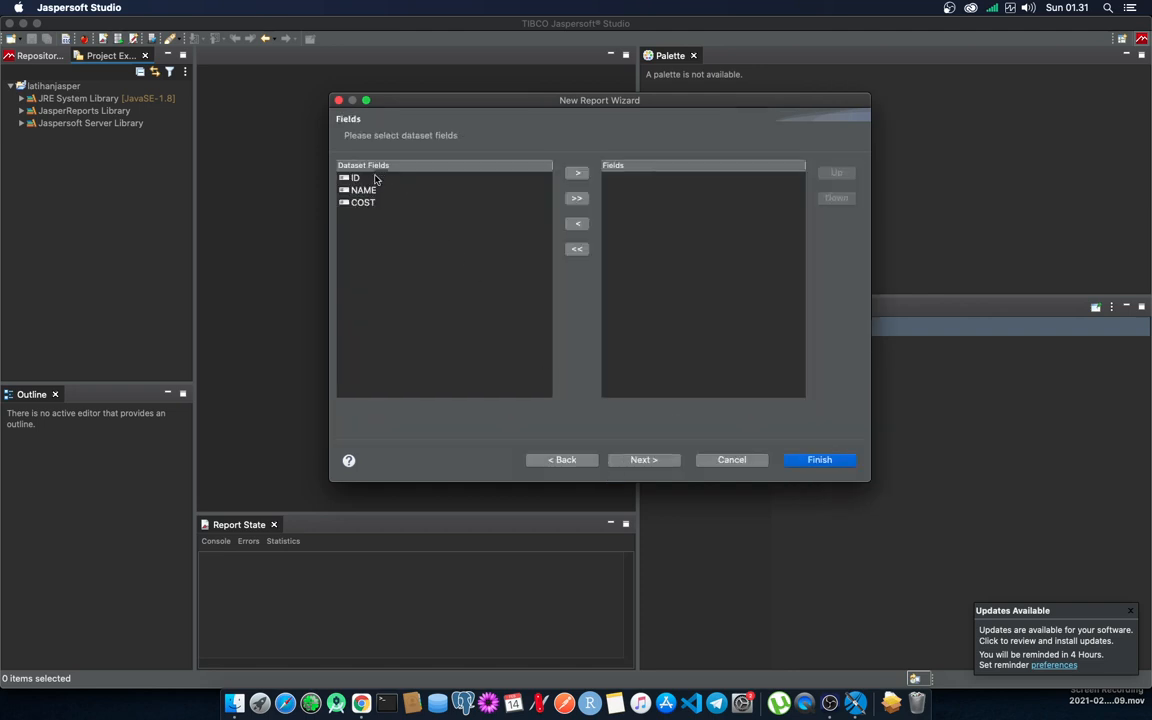
Highlight the ID, NAME and COST dataset fields together, then clear the selection.
click(360, 178)
shift+click(372, 203)
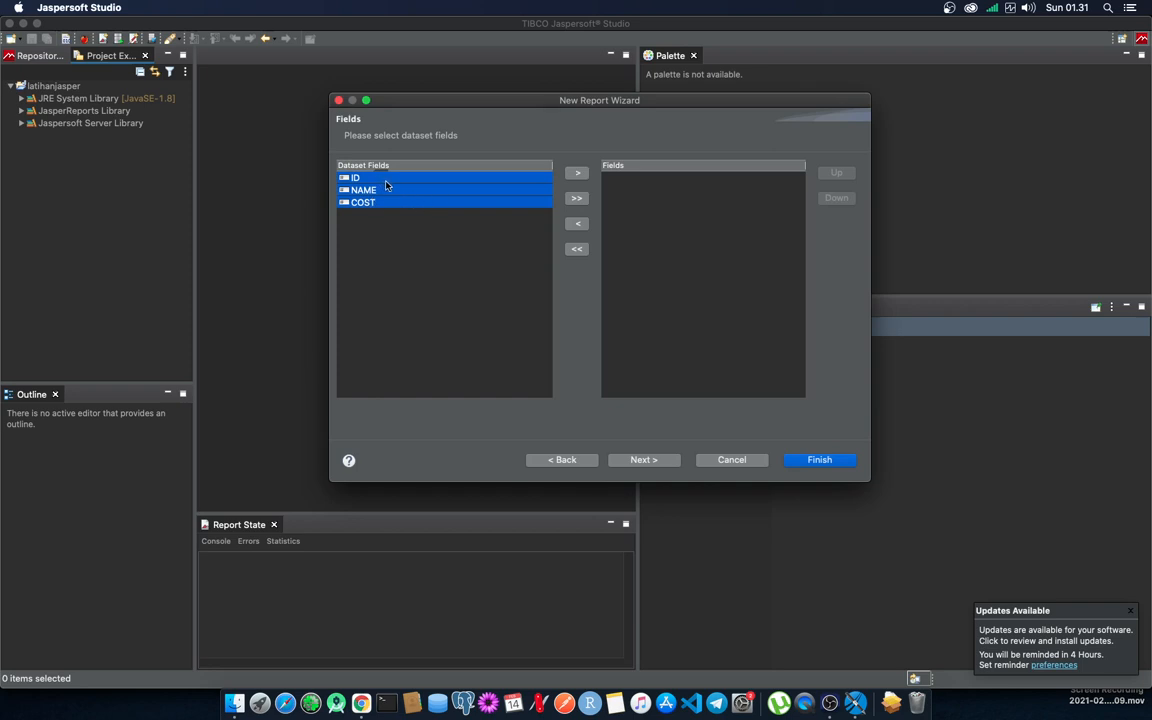
click(394, 247)
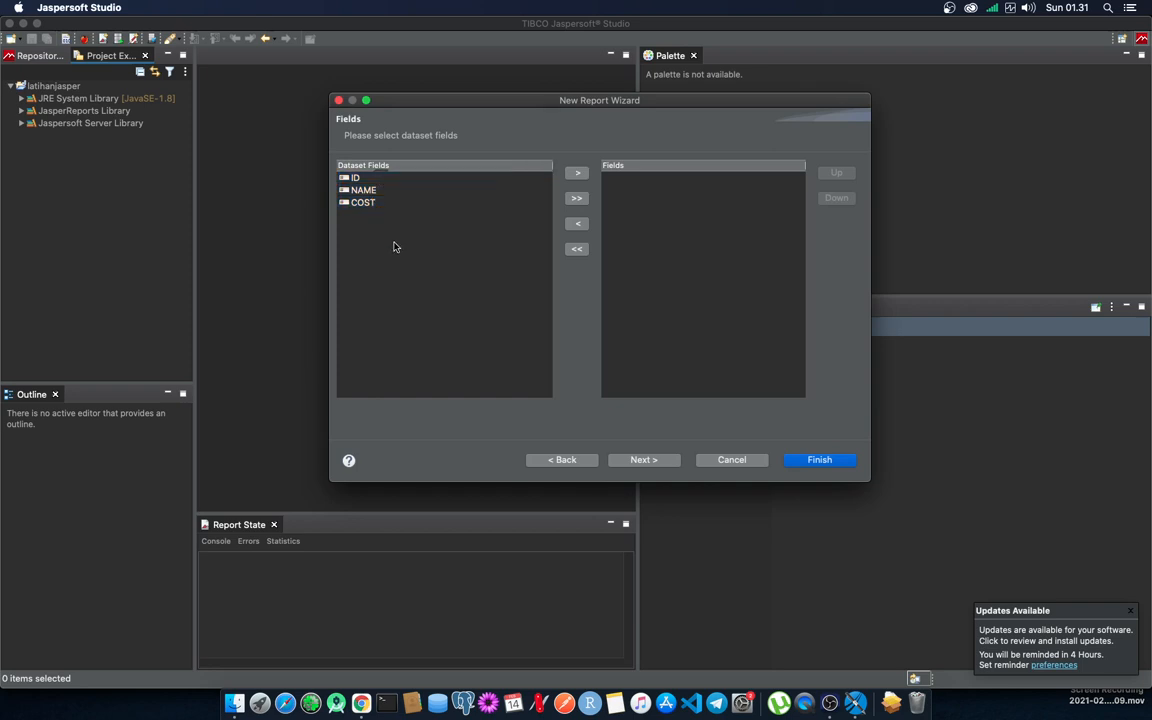
Add the ID, NAME and COST dataset fields to the report and finish creating it.
click(362, 190)
click(376, 203)
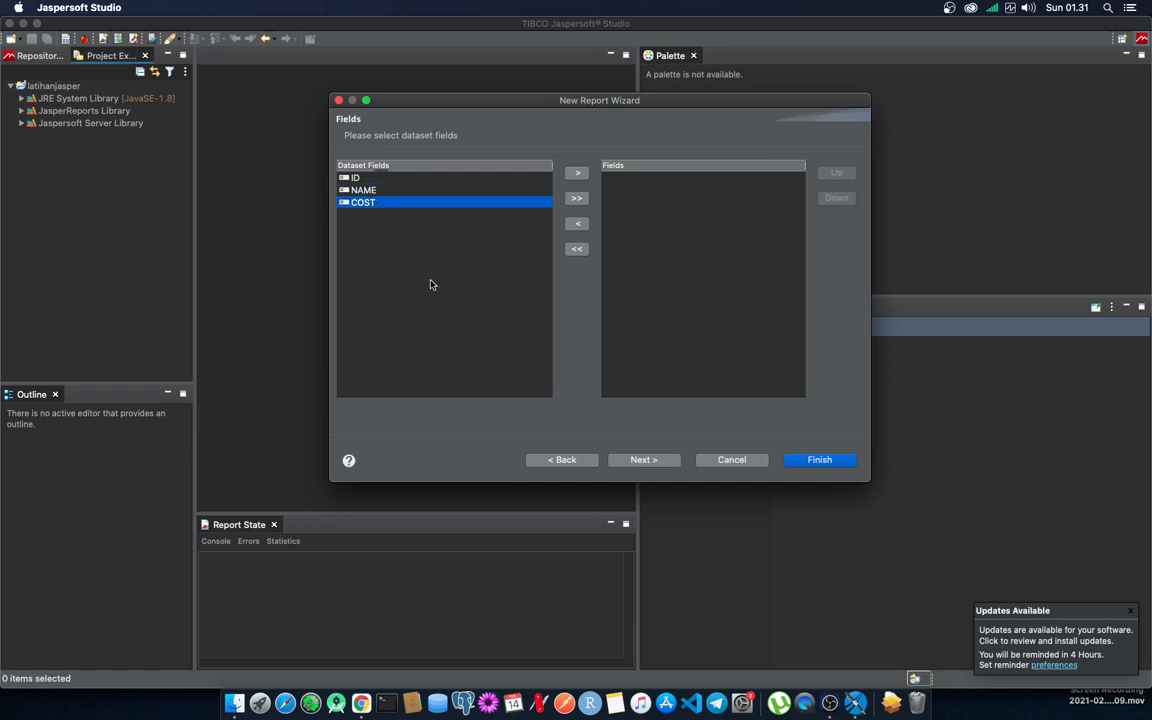
click(389, 180)
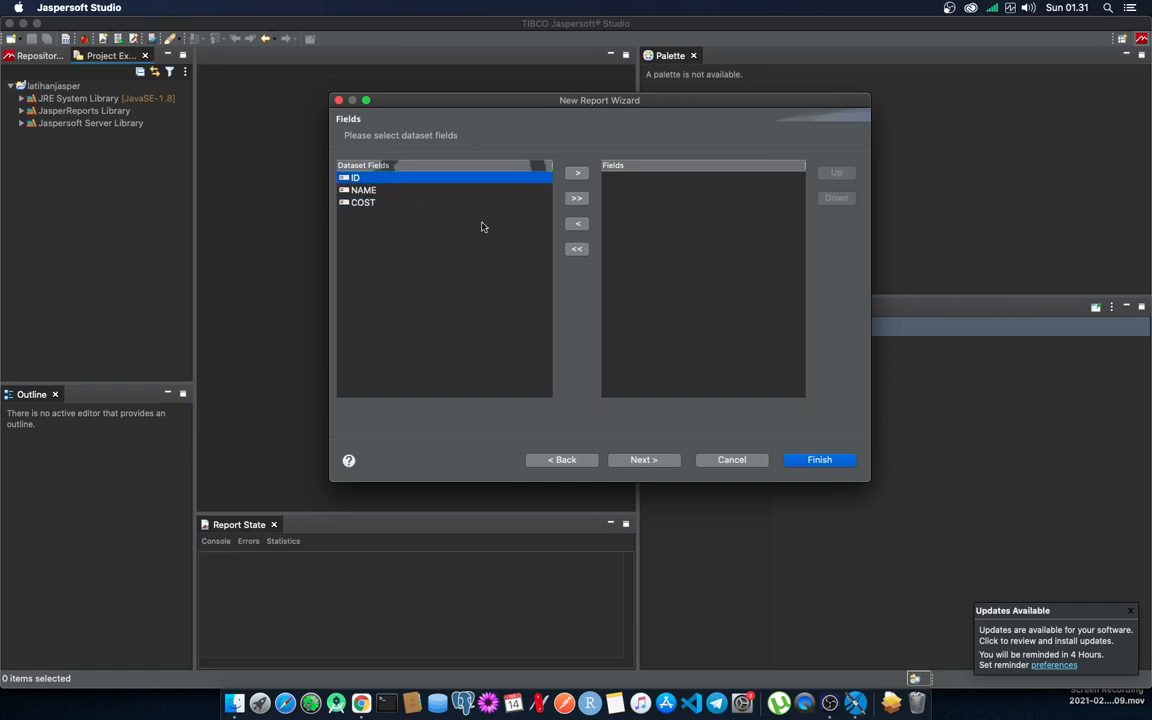
shift+click(378, 204)
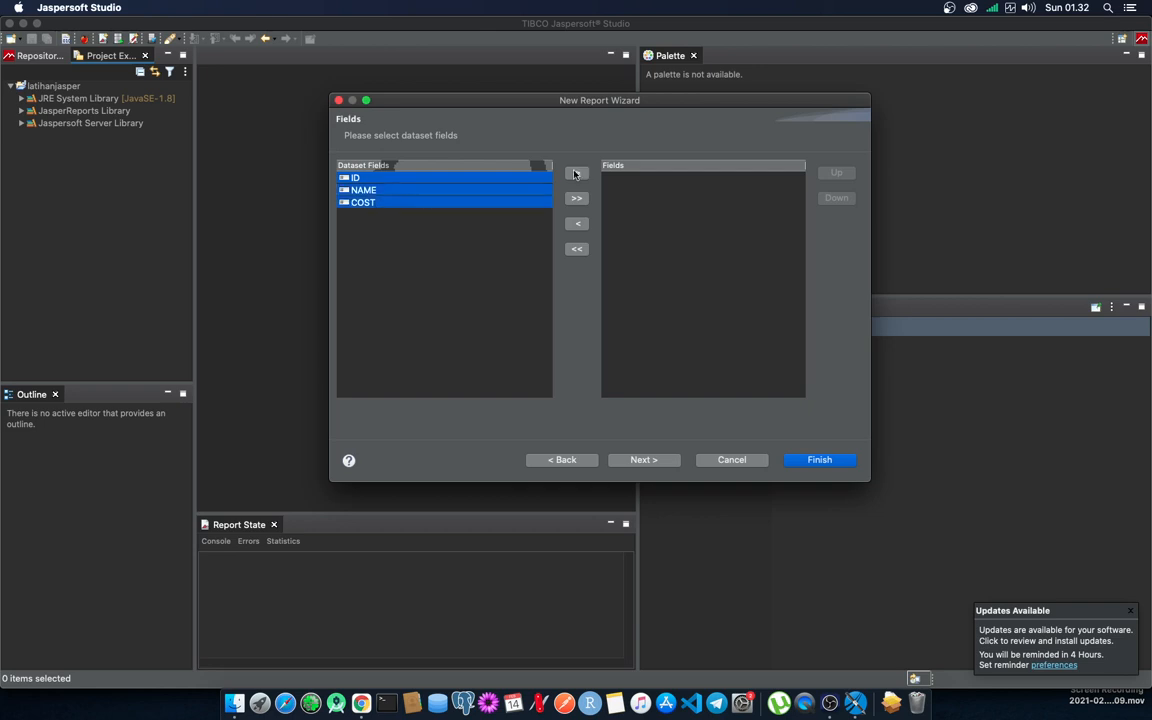
click(577, 174)
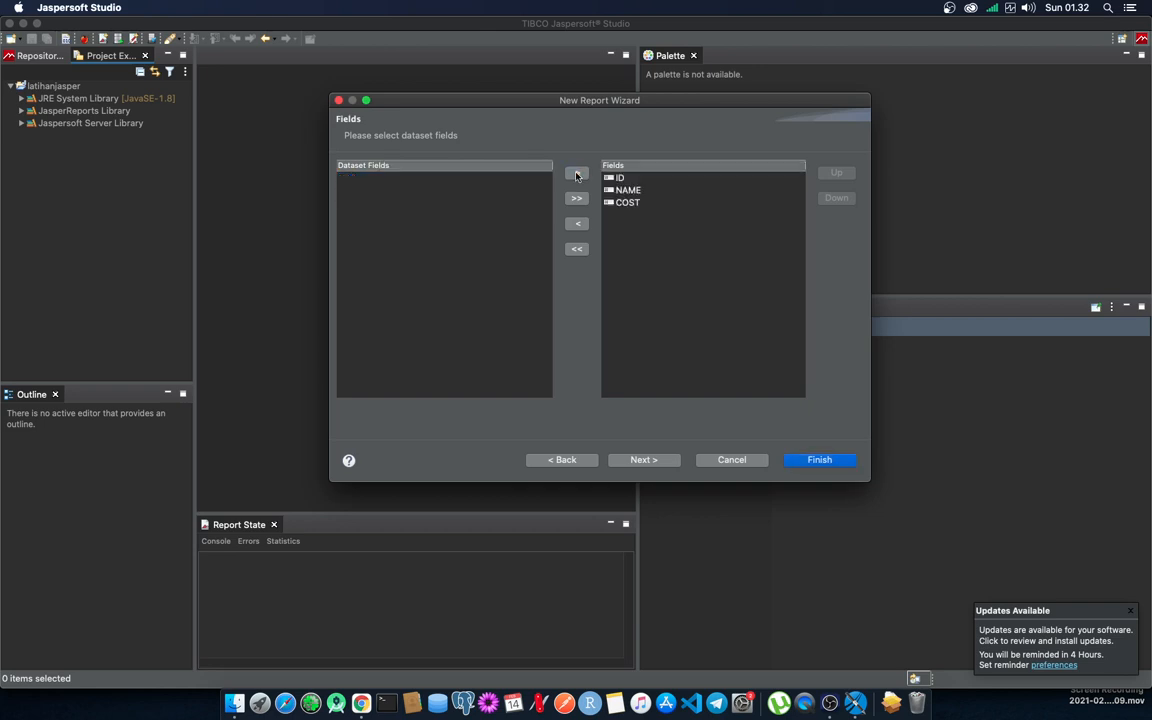
click(803, 459)
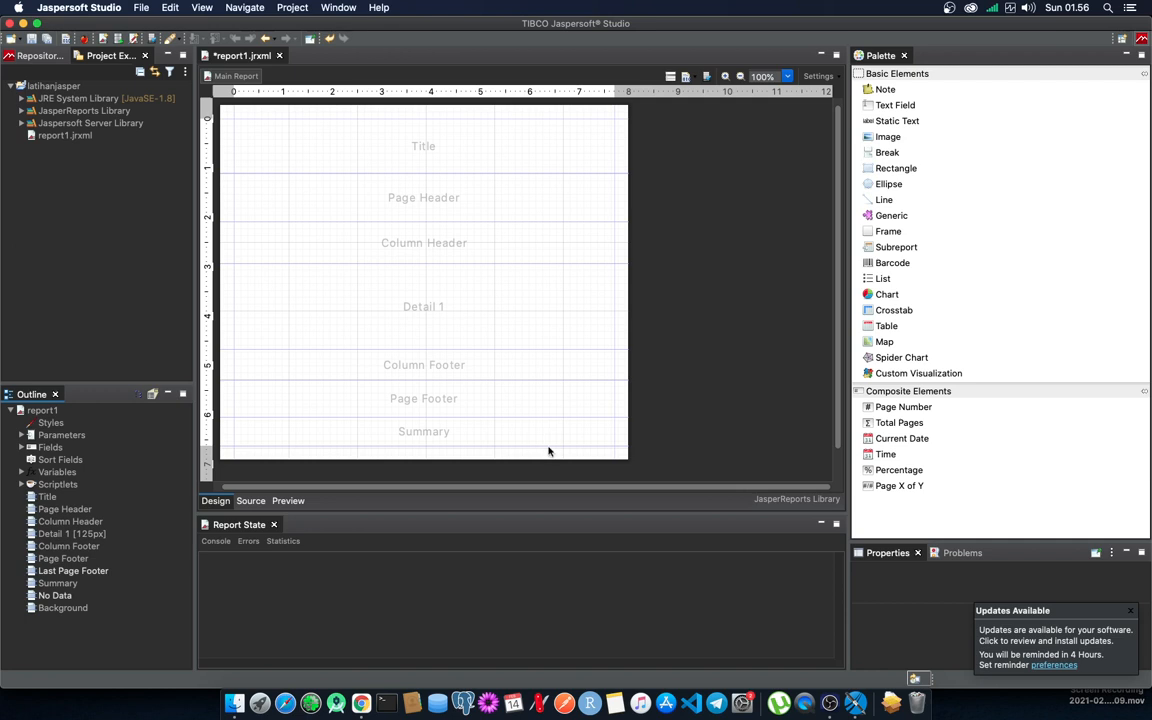
Examine the report's bands in order, from Title through Page Header, Column Header, Detail 1, Column Footer and Page Footer to Summary.
click(530, 160)
click(496, 203)
click(486, 240)
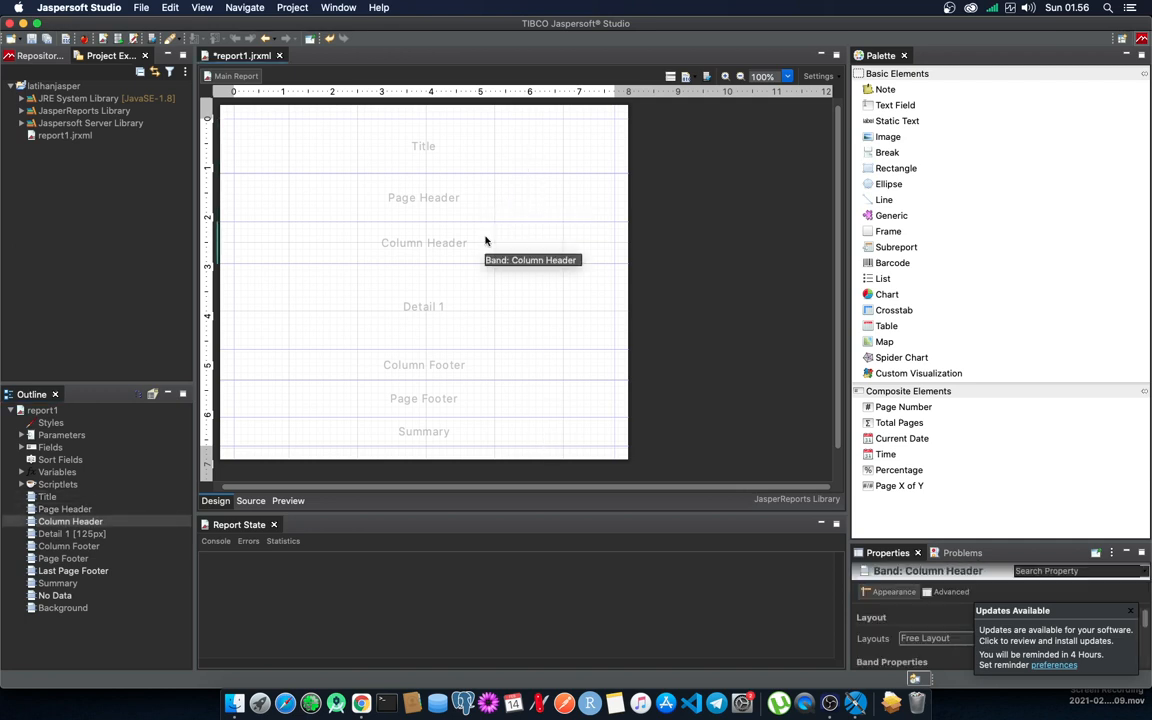
click(470, 301)
click(459, 372)
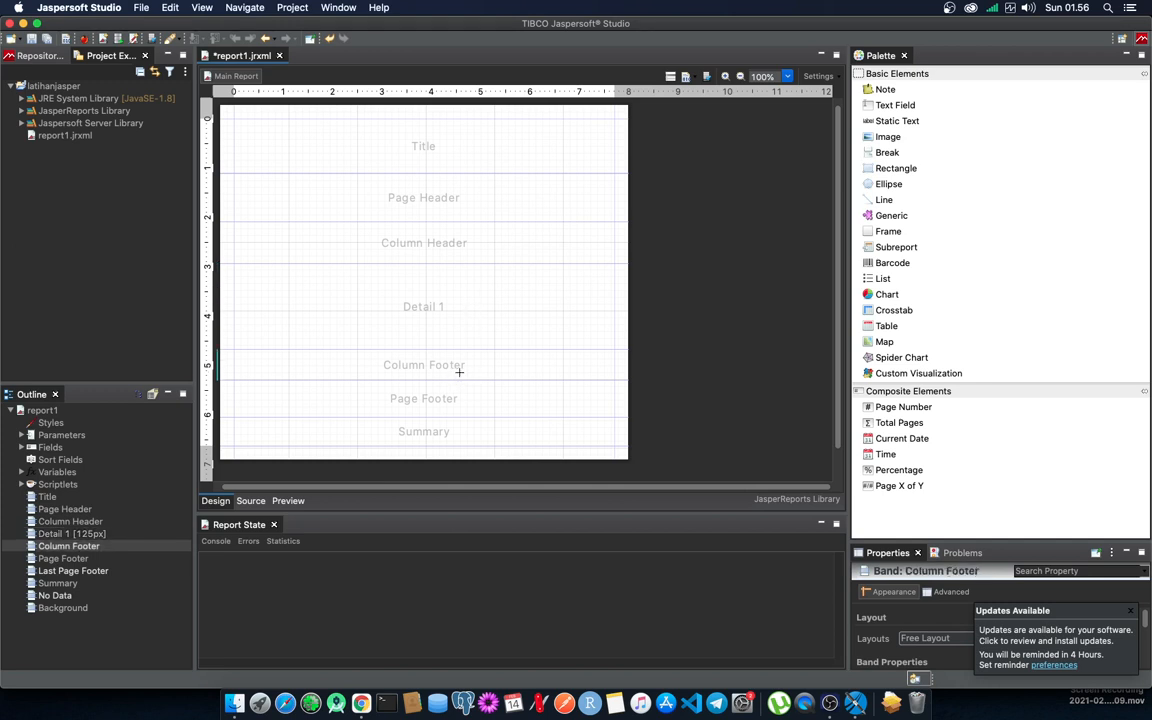
click(457, 392)
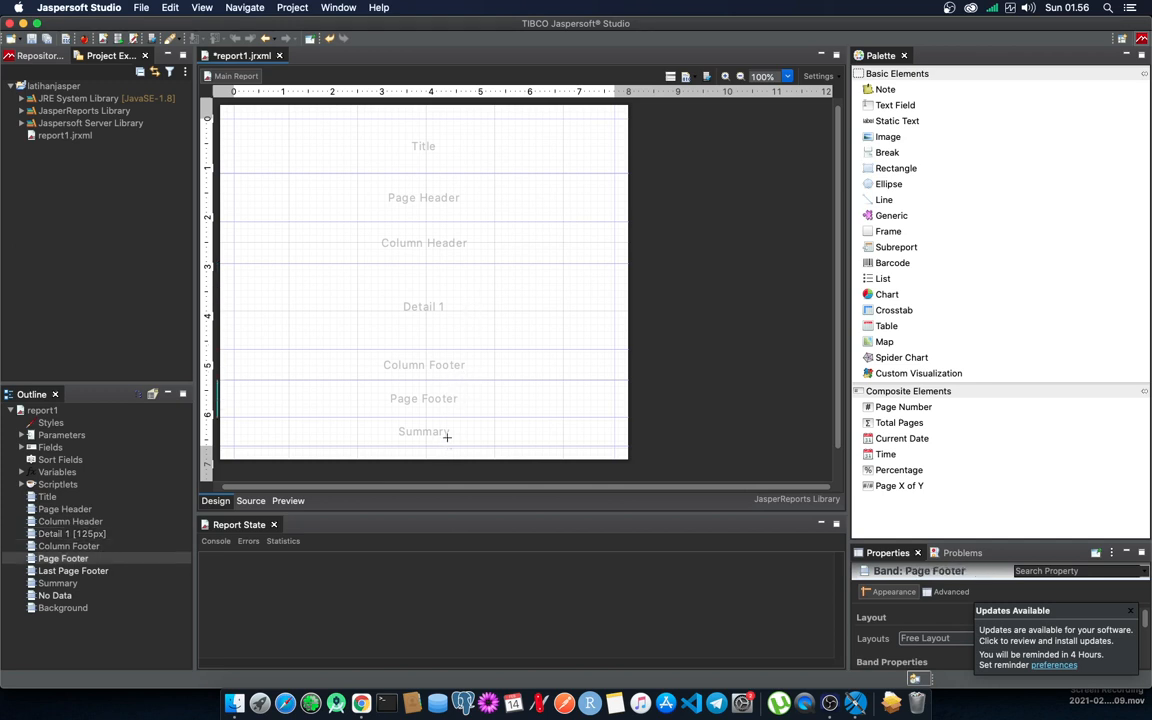
click(447, 438)
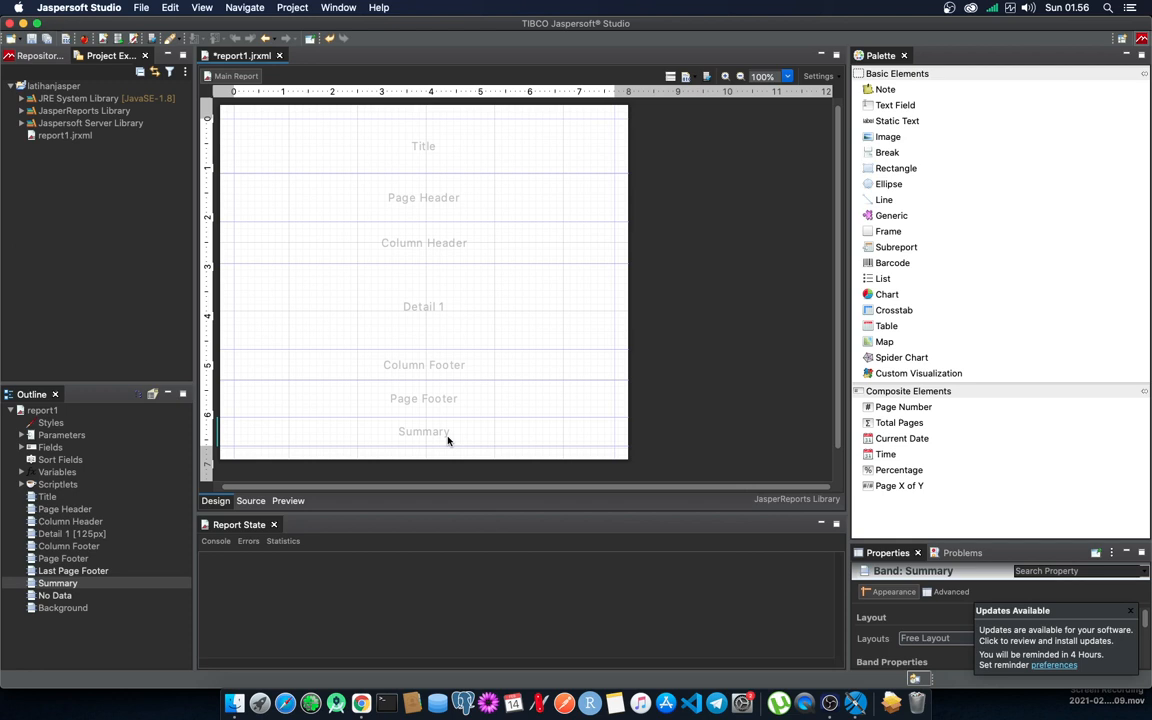
Expand the report's Fields in the outline and give the outline more height.
click(22, 452)
click(22, 447)
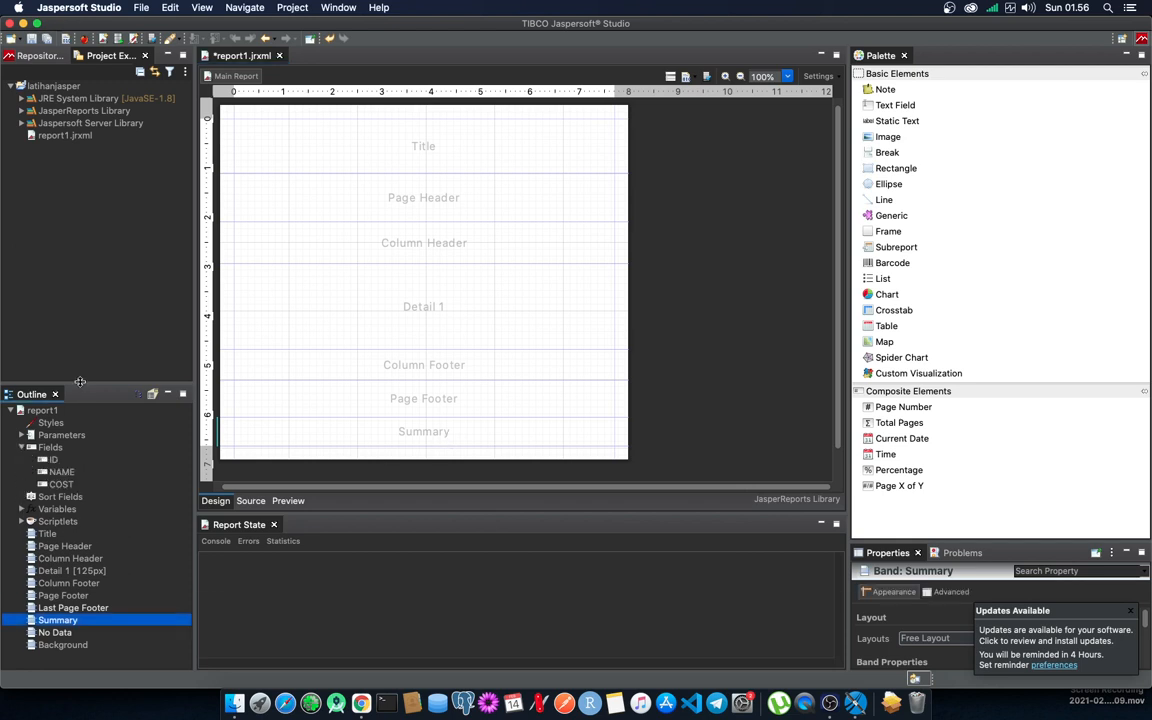
drag(75, 387, 85, 216)
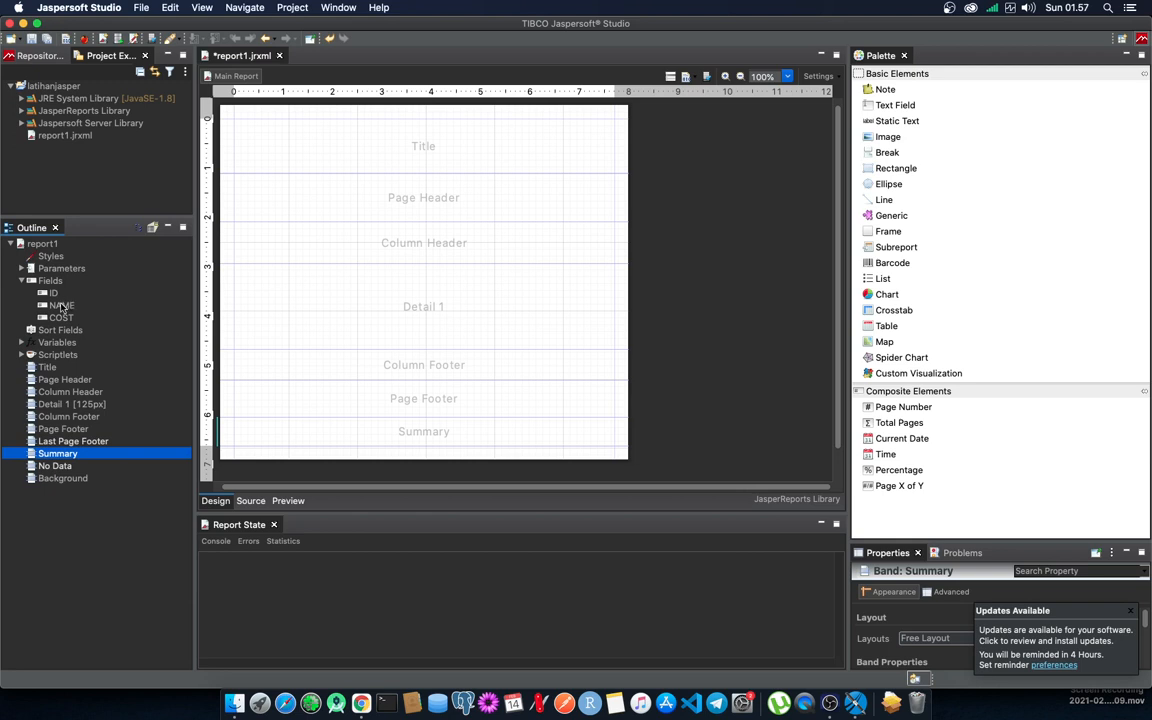
click(60, 306)
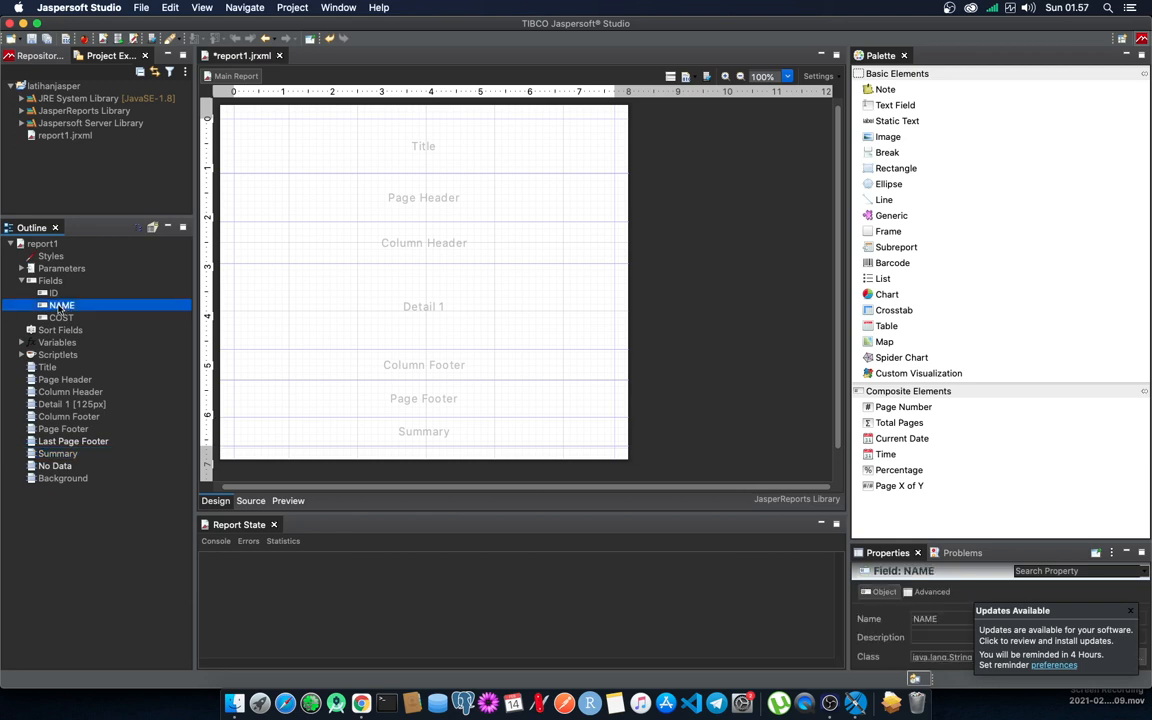
Place the ID field in the Detail 1 band, align it and its heading with the page's left margin, and shrink Column Header to fit.
drag(52, 292, 265, 288)
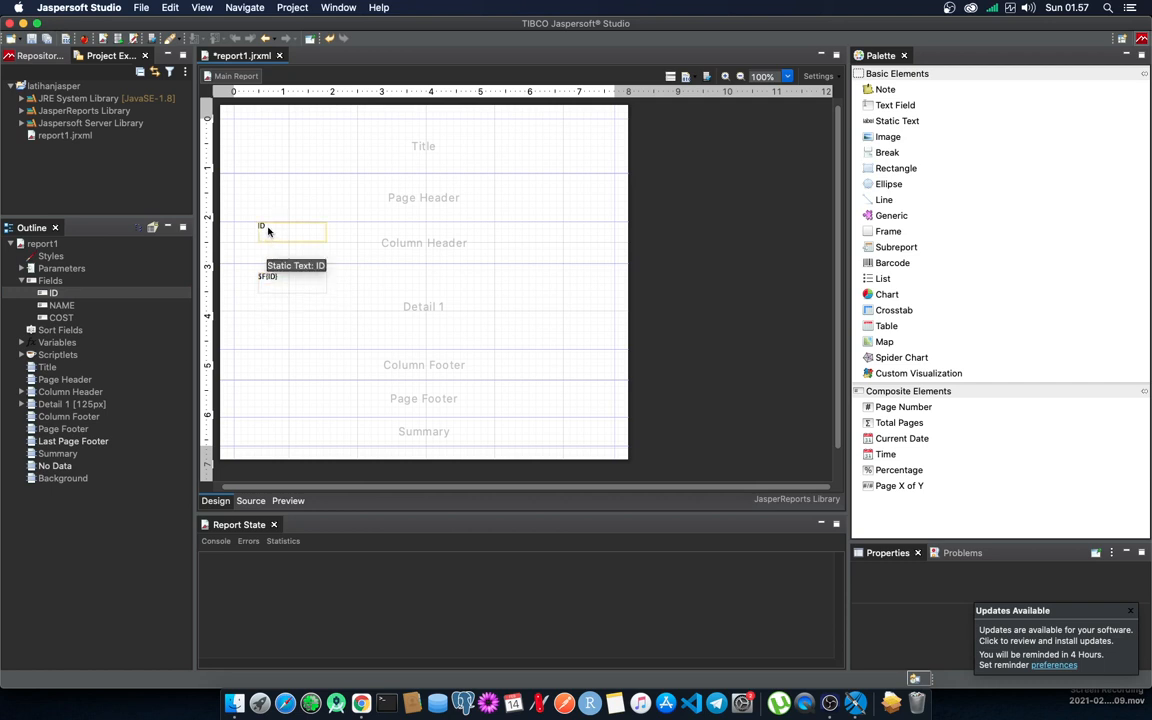
click(256, 278)
drag(257, 278, 250, 275)
drag(267, 232, 234, 232)
double_click(318, 264)
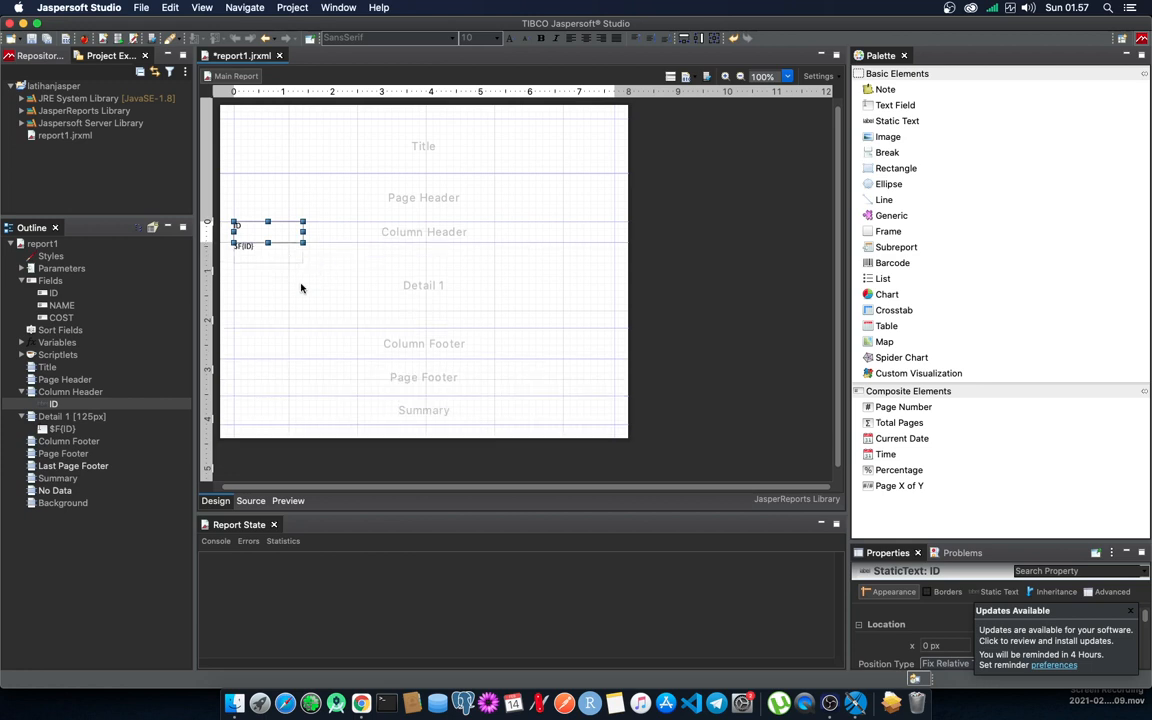
Place the NAME field at x 120 px and the COST field at x 440 px in Detail 1, with the NAME heading aligned.
click(71, 309)
drag(71, 313, 352, 256)
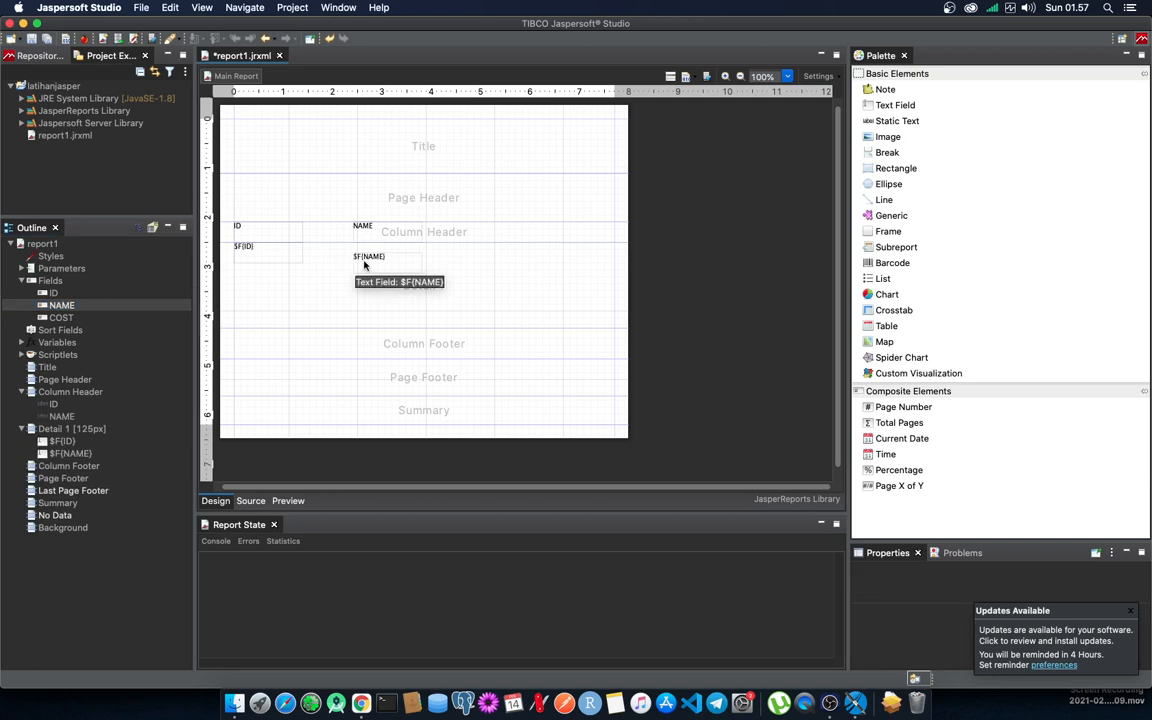
click(334, 256)
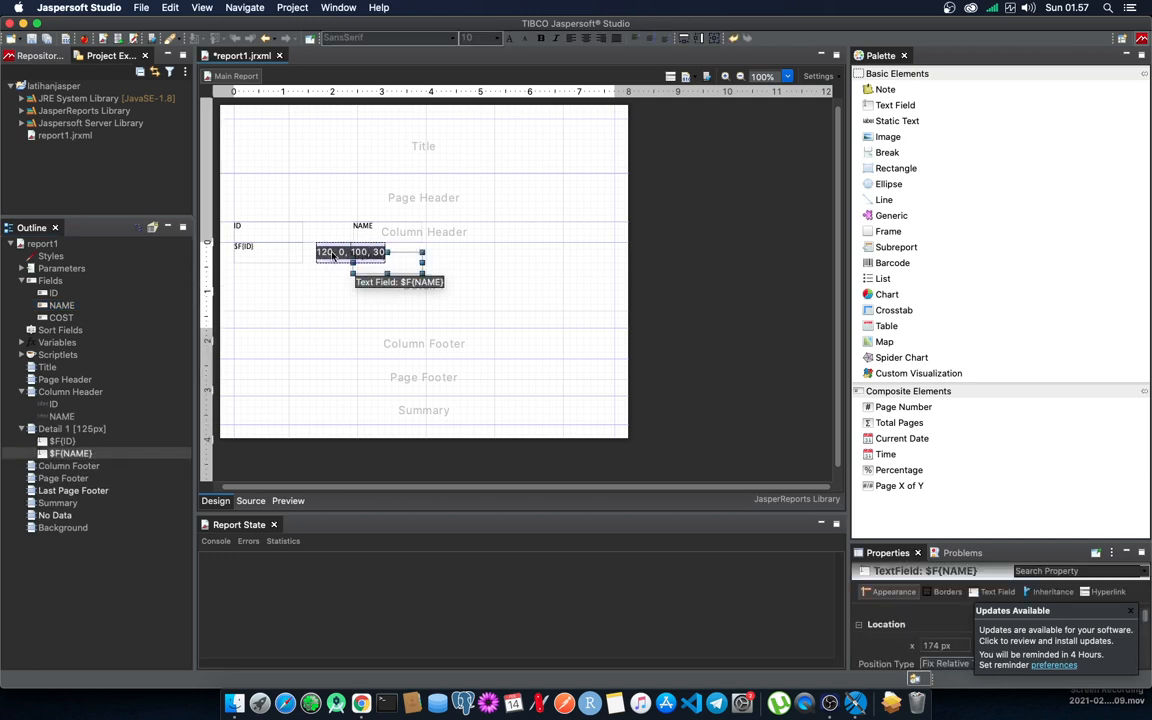
drag(356, 231, 318, 231)
click(62, 317)
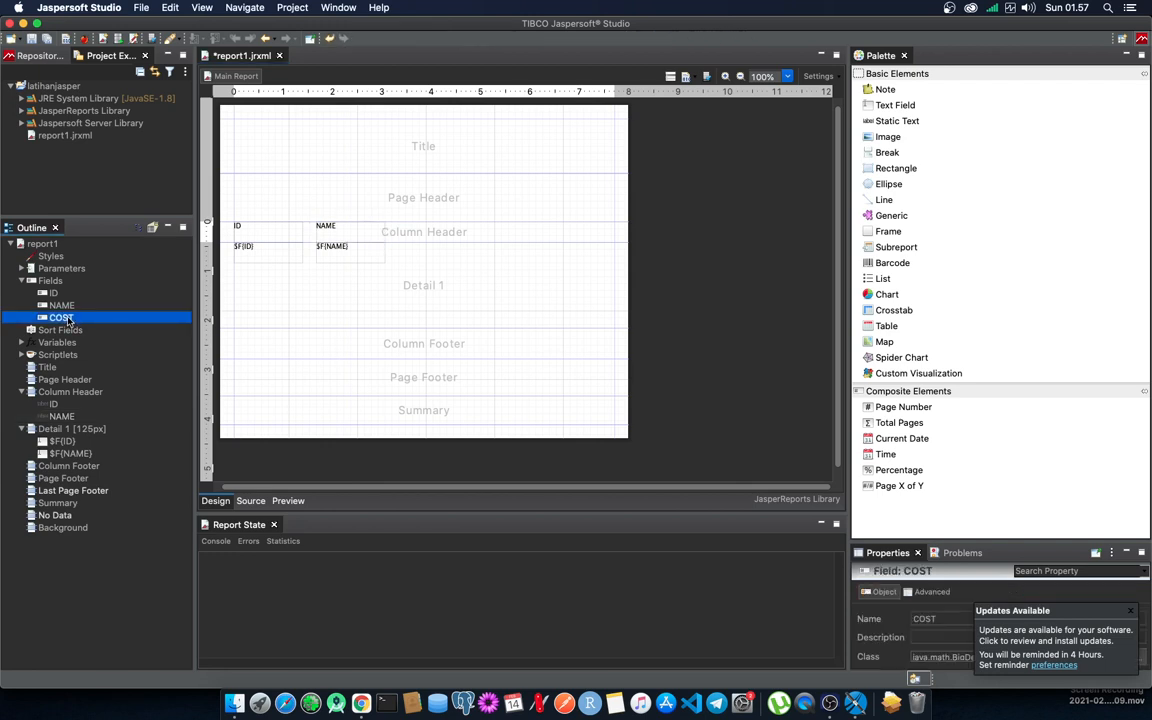
drag(62, 317, 551, 253)
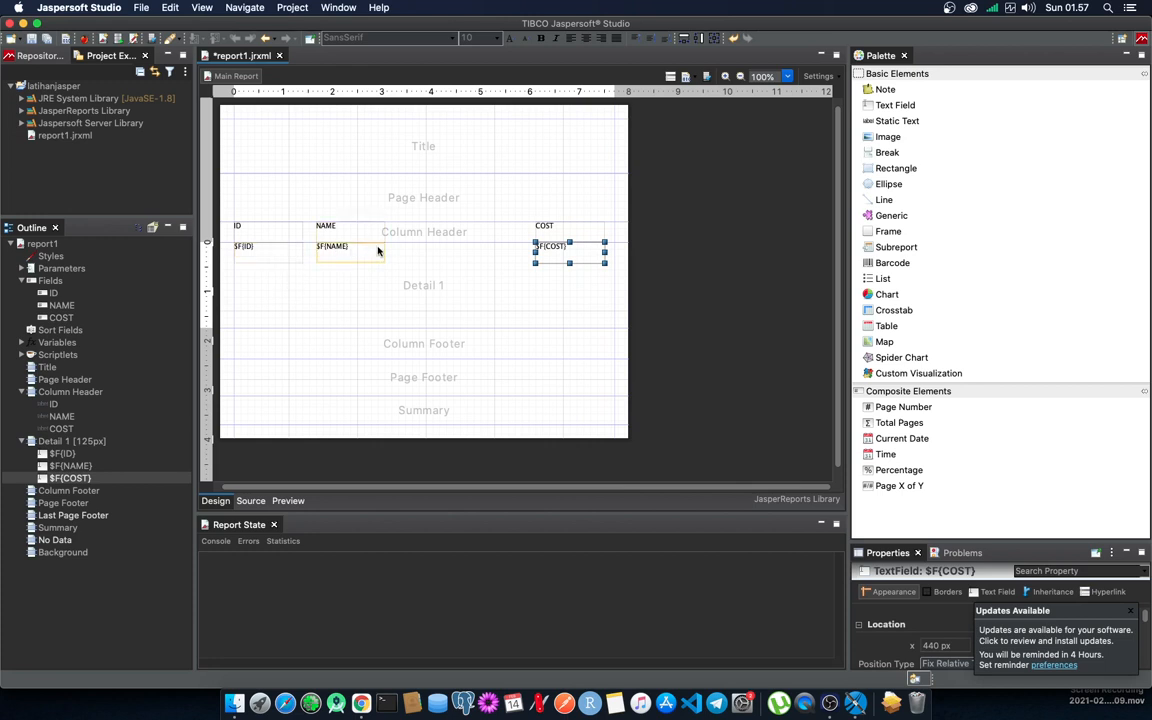
Widen both the NAME text field in Detail 1 and the NAME column heading to 320 px.
click(342, 248)
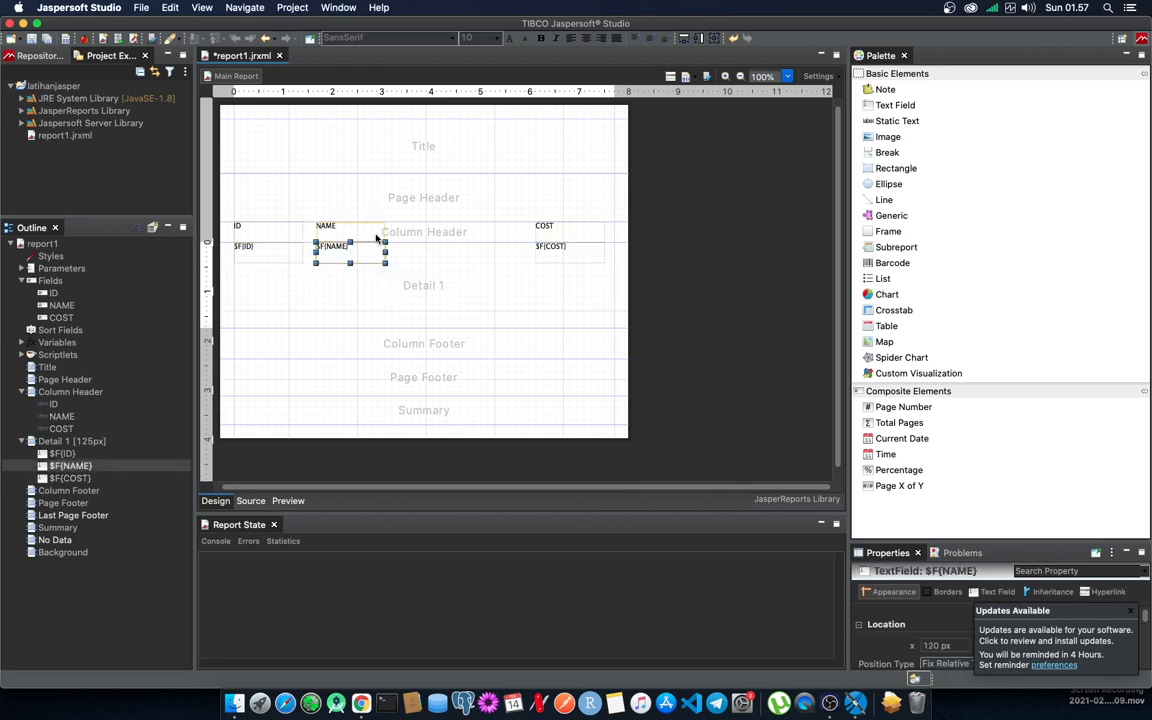
shift+click(376, 238)
click(432, 280)
click(366, 263)
drag(951, 541, 946, 411)
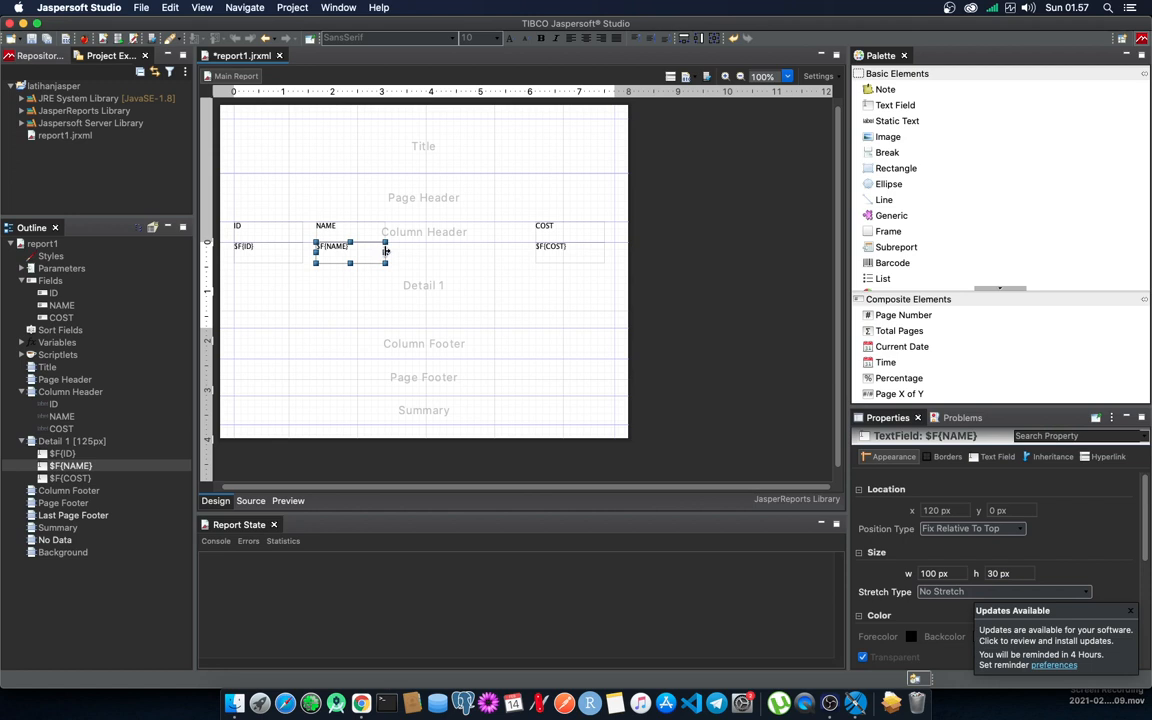
drag(385, 252, 535, 258)
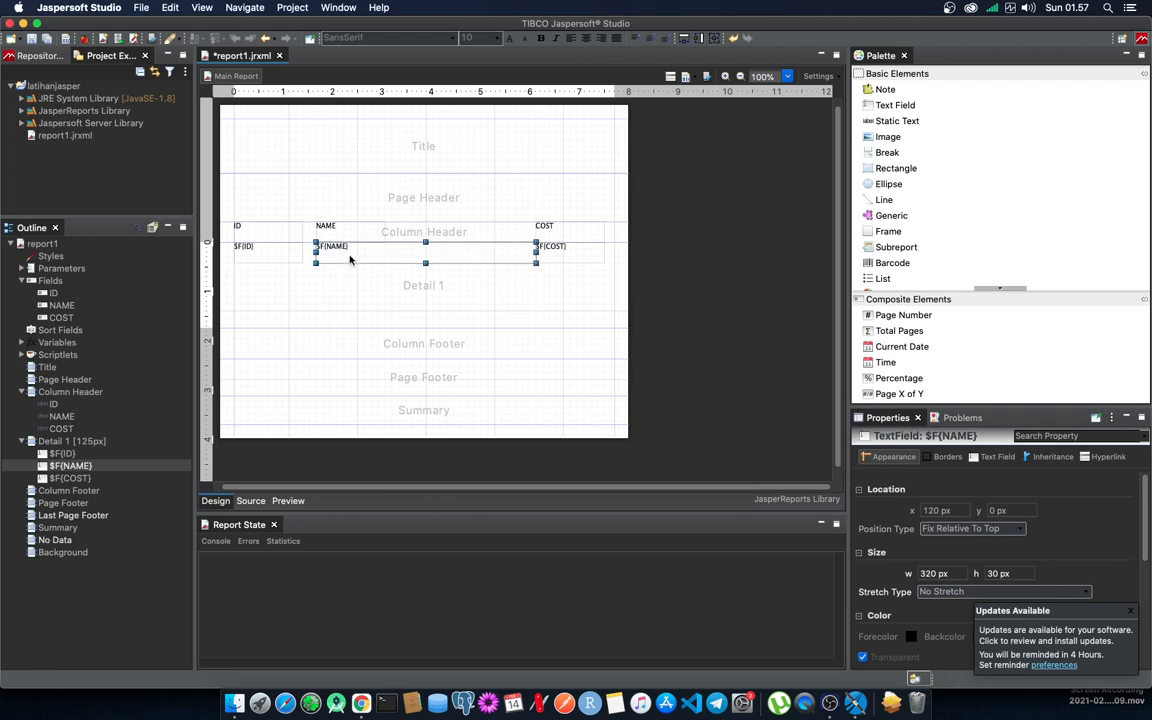
click(350, 233)
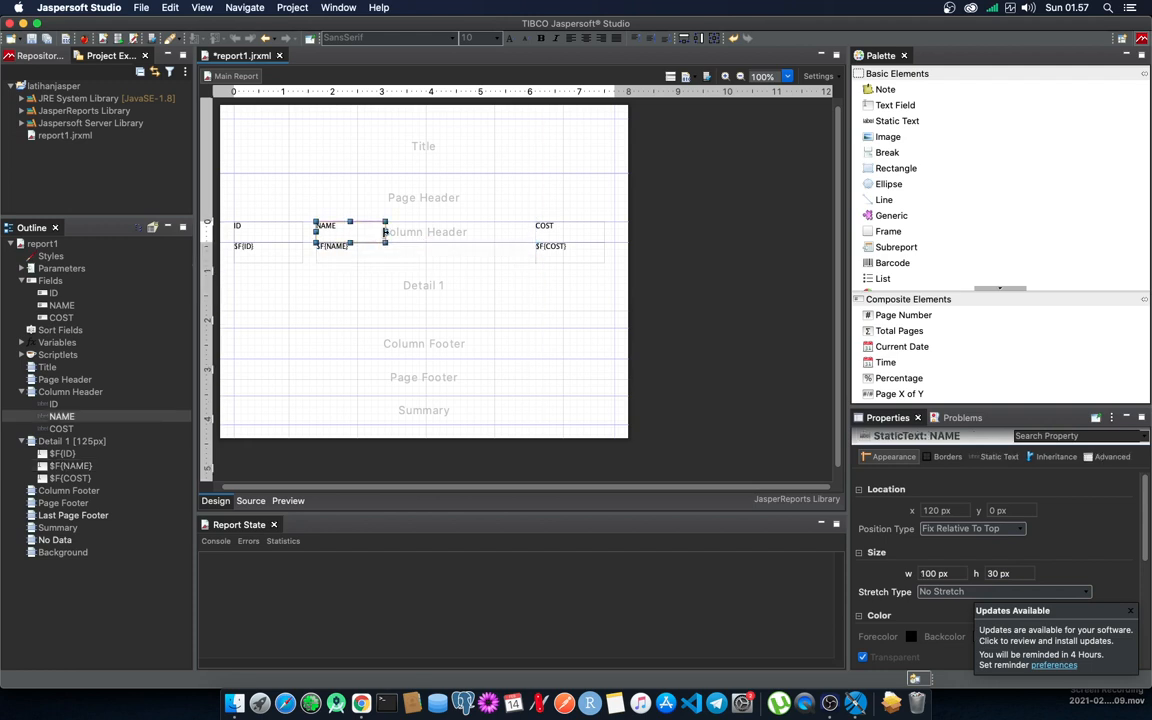
drag(385, 231, 533, 241)
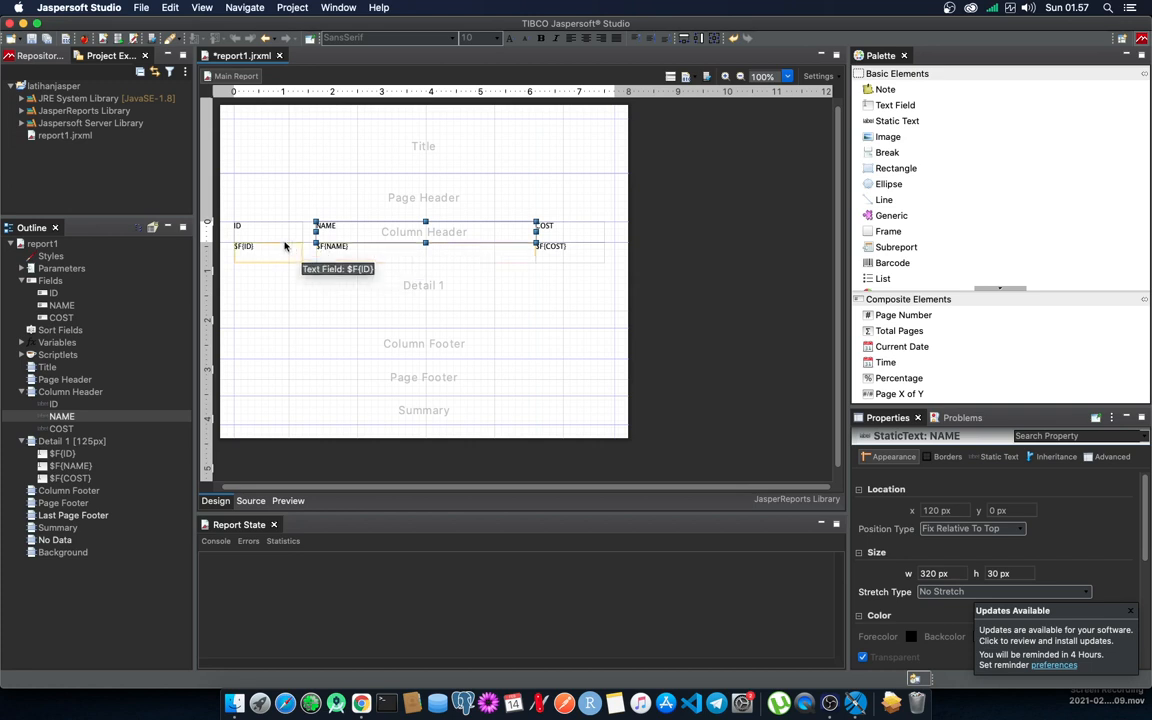
Preview the report with the Sample DB data and return to the design.
click(379, 257)
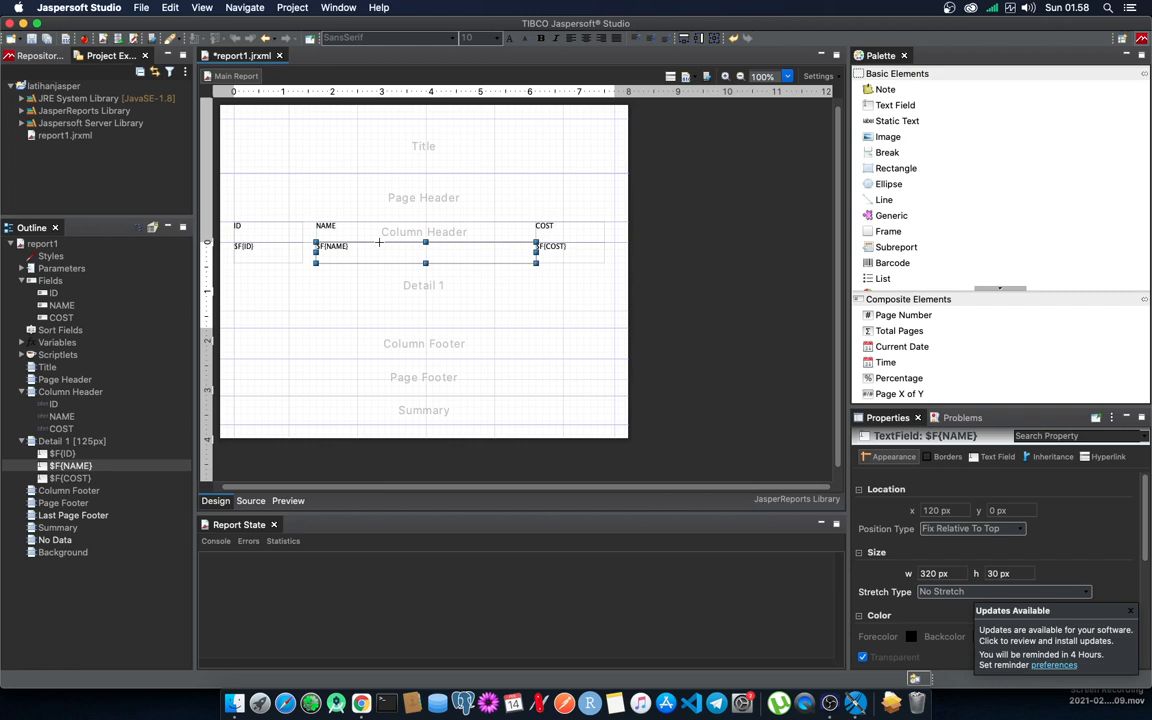
click(375, 268)
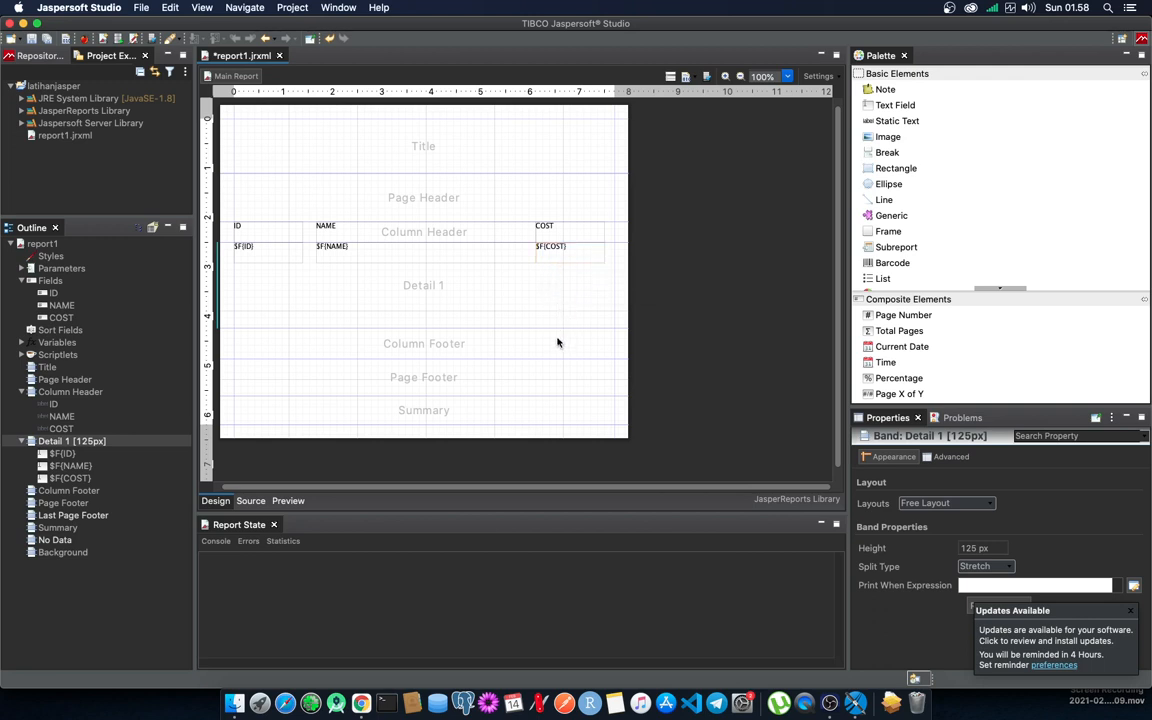
click(293, 503)
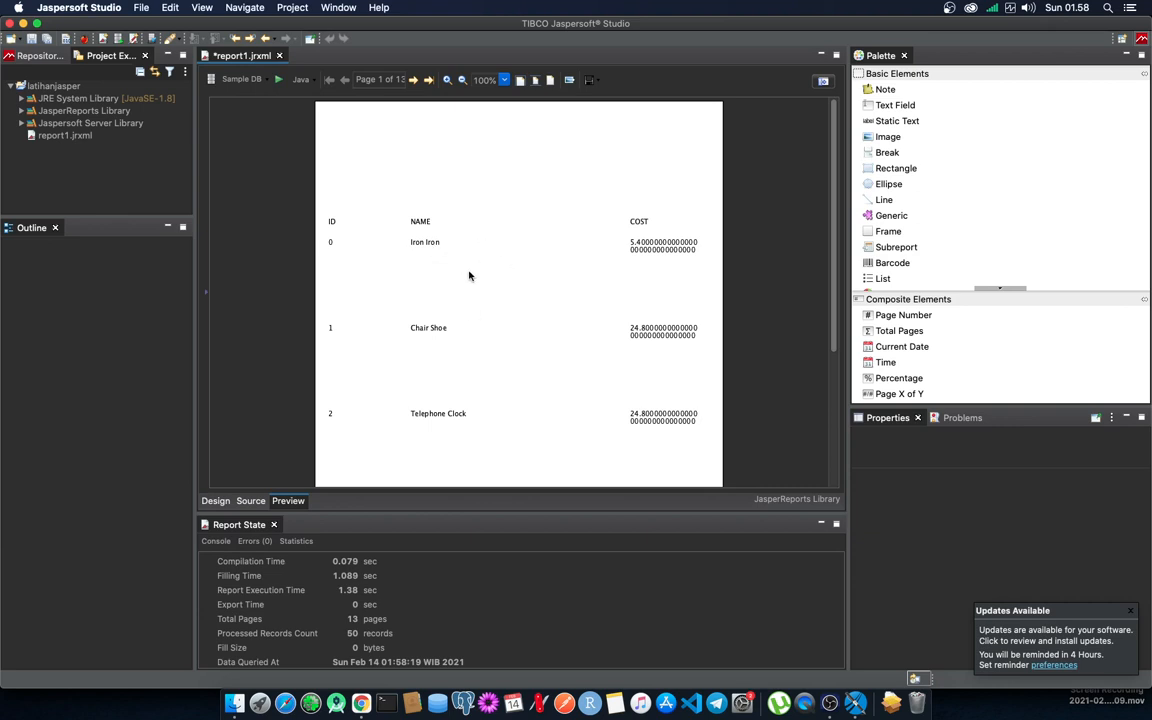
click(216, 502)
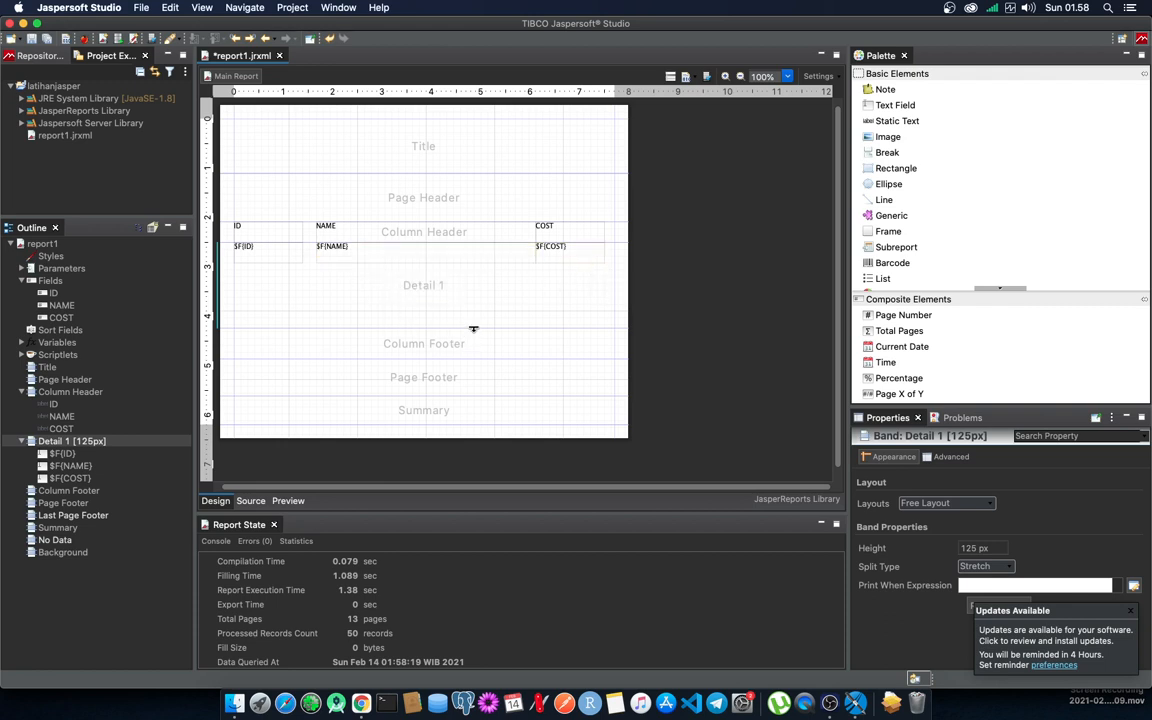
Reduce the height of the Detail 1 band to 30 px and of the Column Footer band to 39 px.
drag(473, 329, 473, 263)
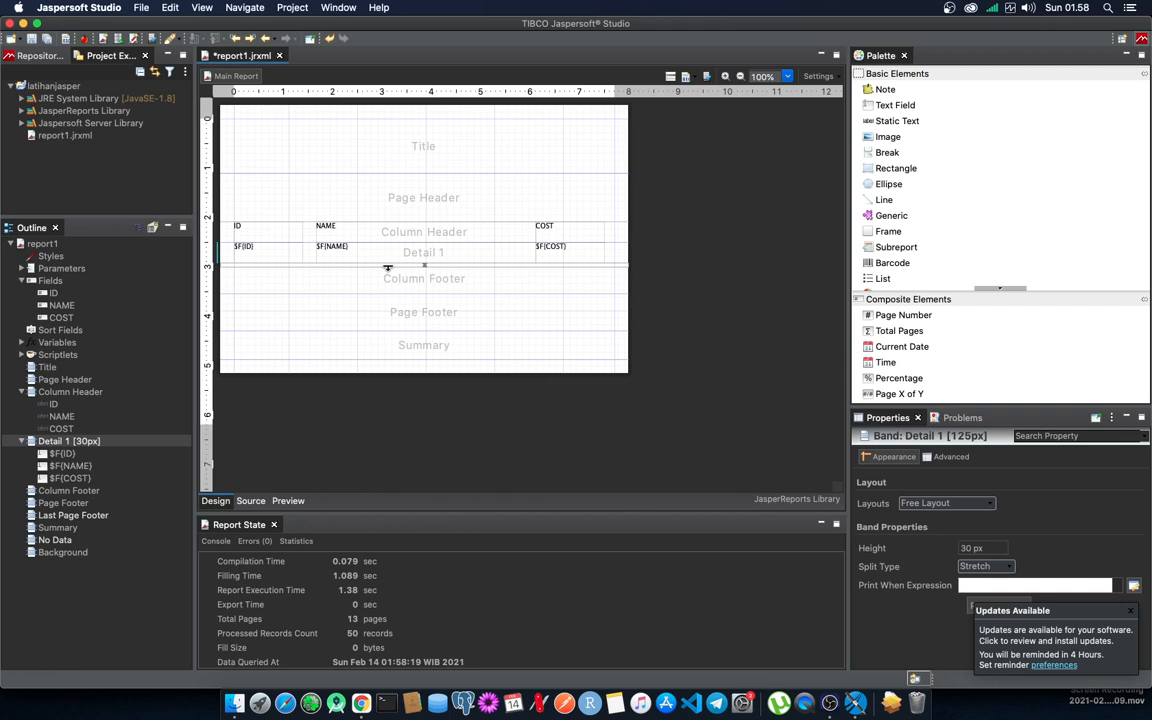
drag(387, 268, 378, 286)
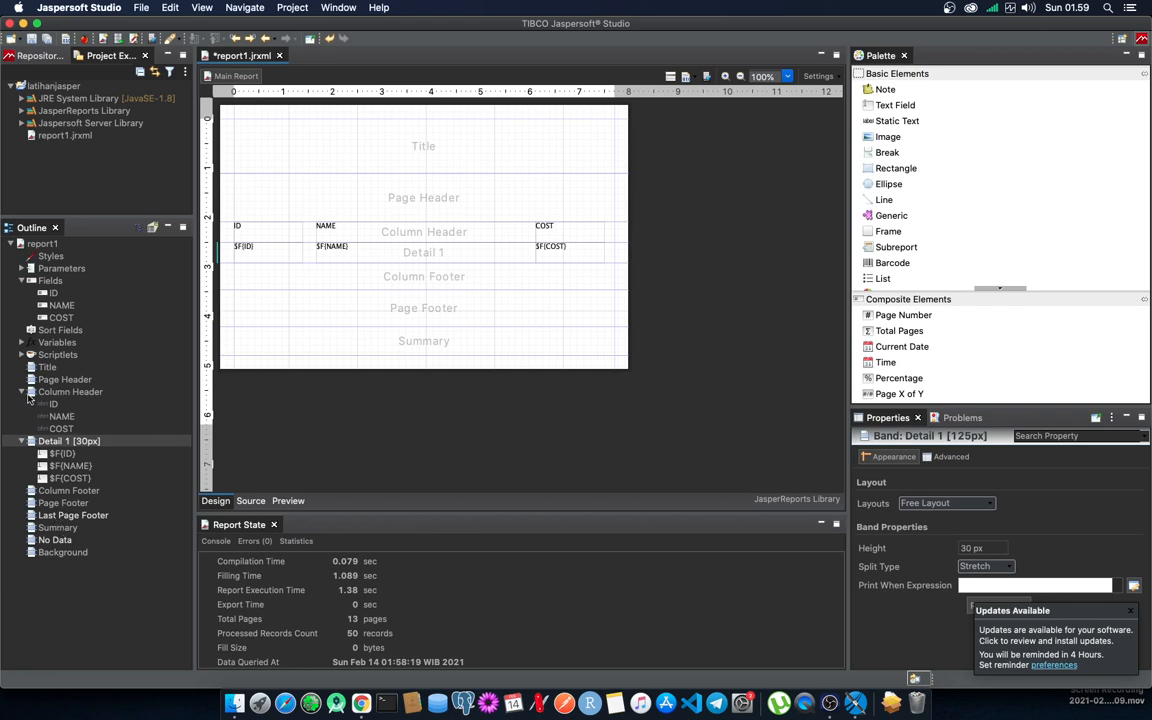
Collapse the Column Header and Detail 1 bands in the outline and delete the Column Footer band.
click(22, 392)
click(21, 404)
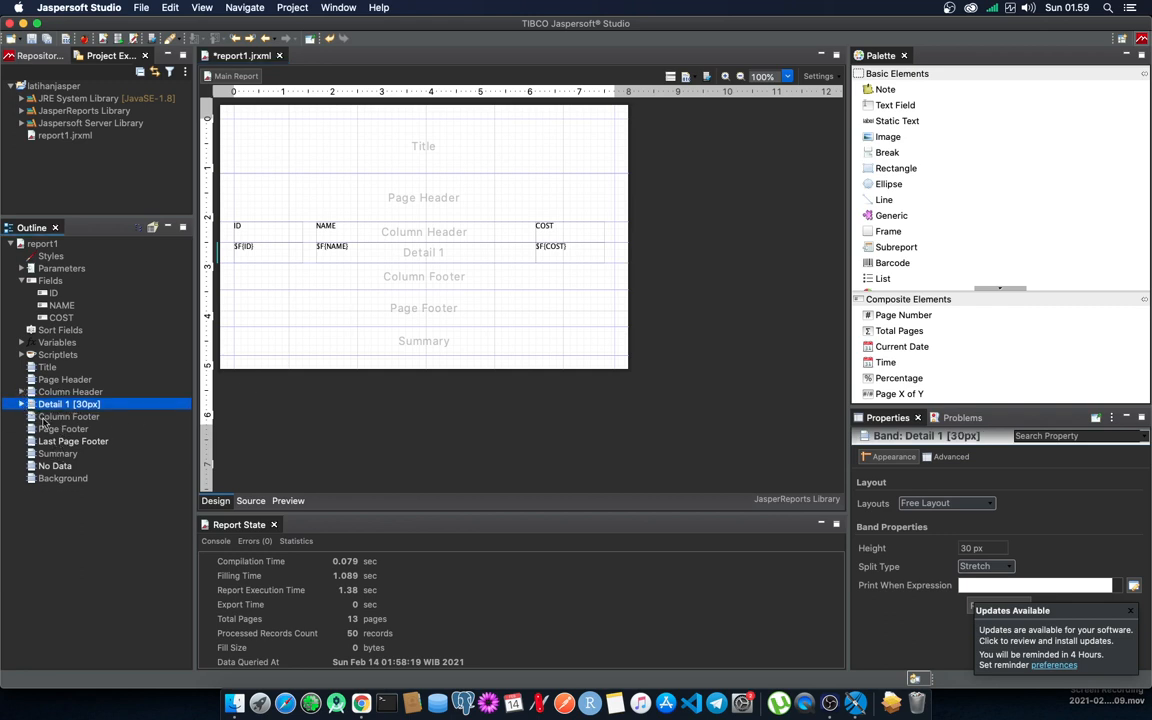
click(48, 418)
right_click(55, 421)
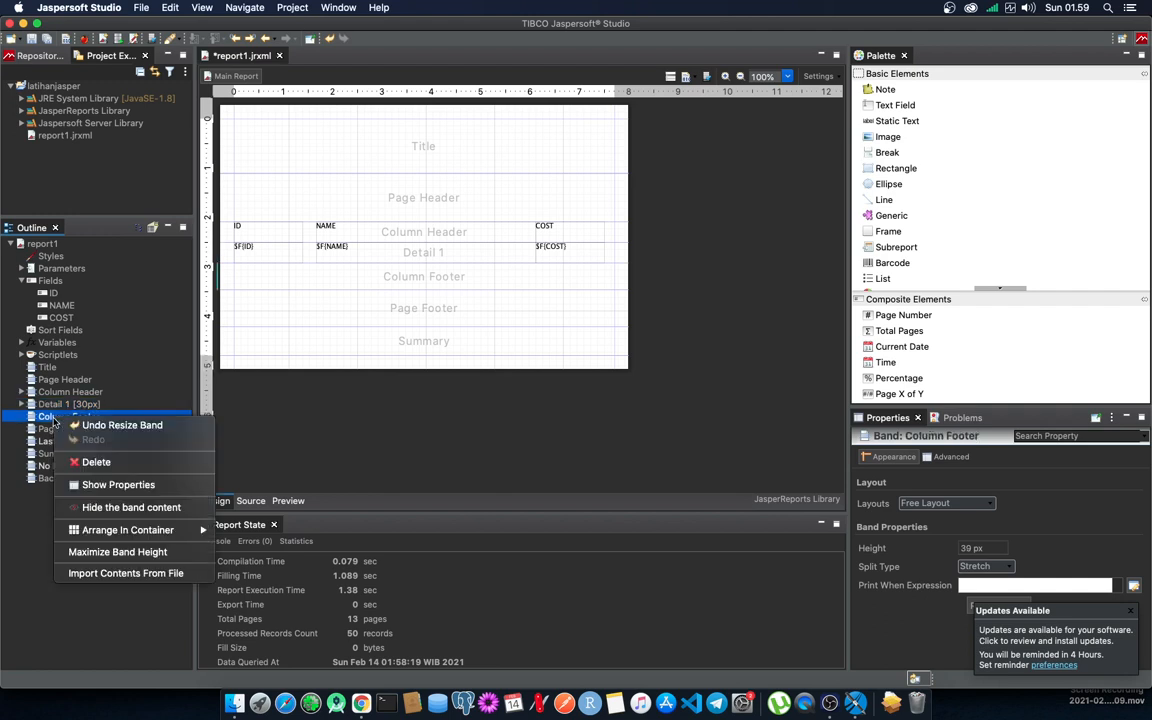
click(82, 460)
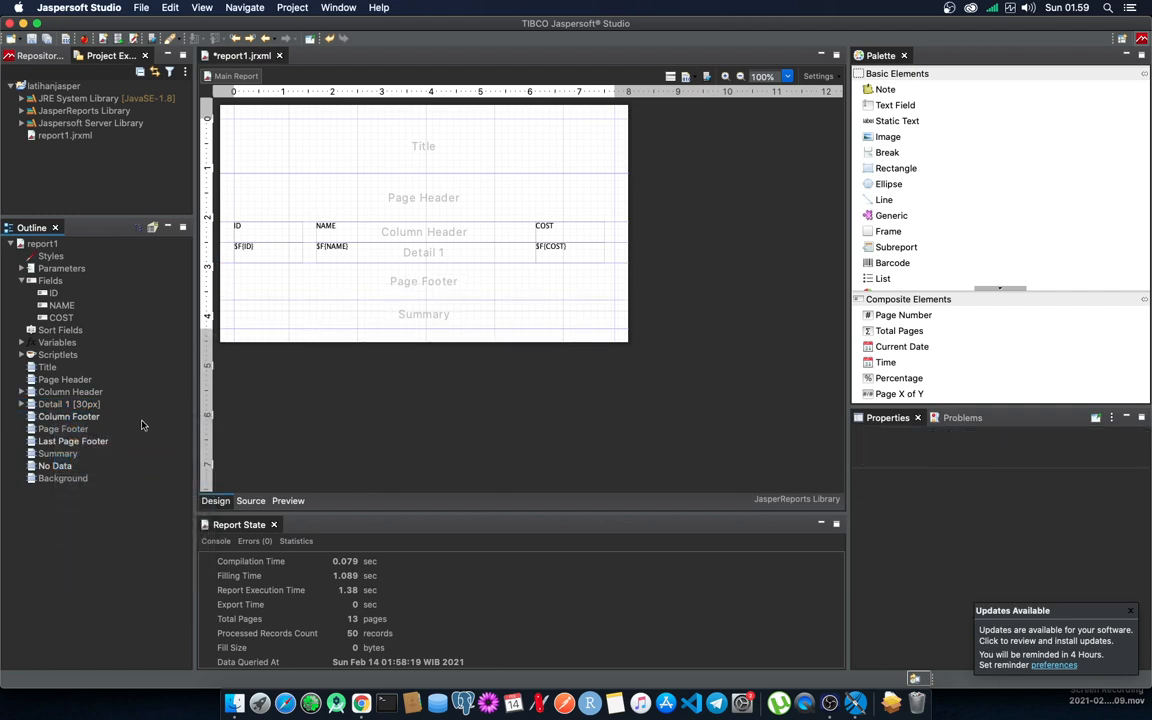
Delete the Page Footer, Summary and Page Header bands from the report.
click(68, 416)
click(84, 430)
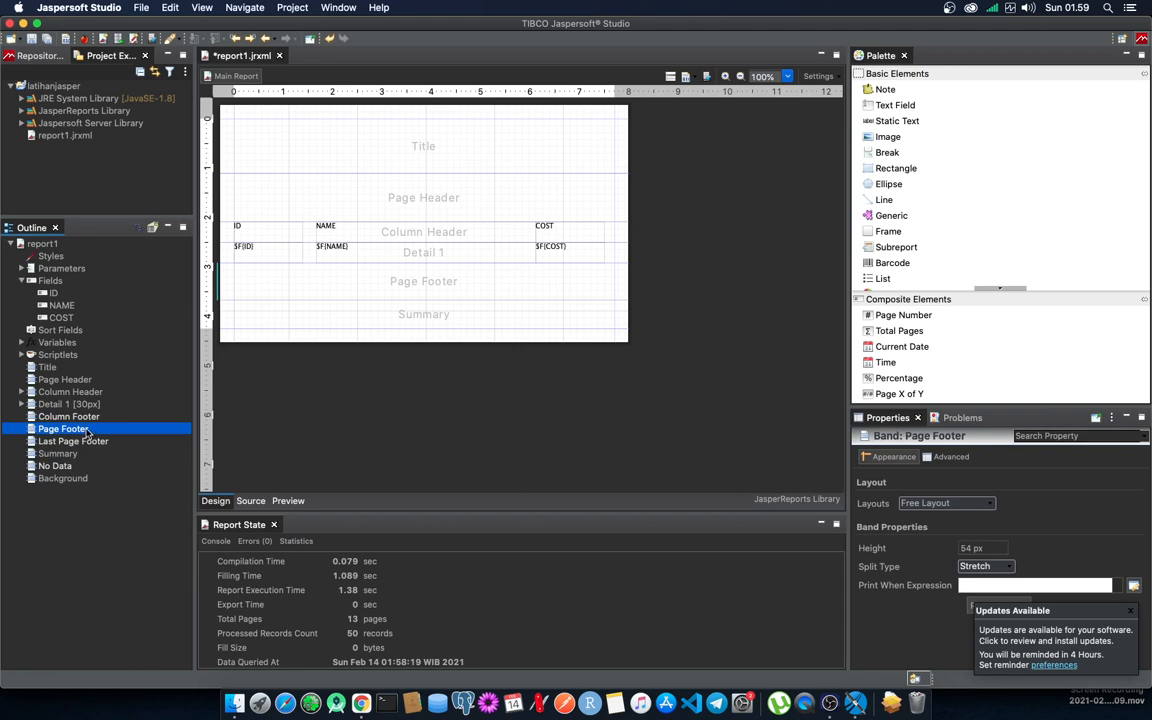
right_click(86, 430)
click(108, 470)
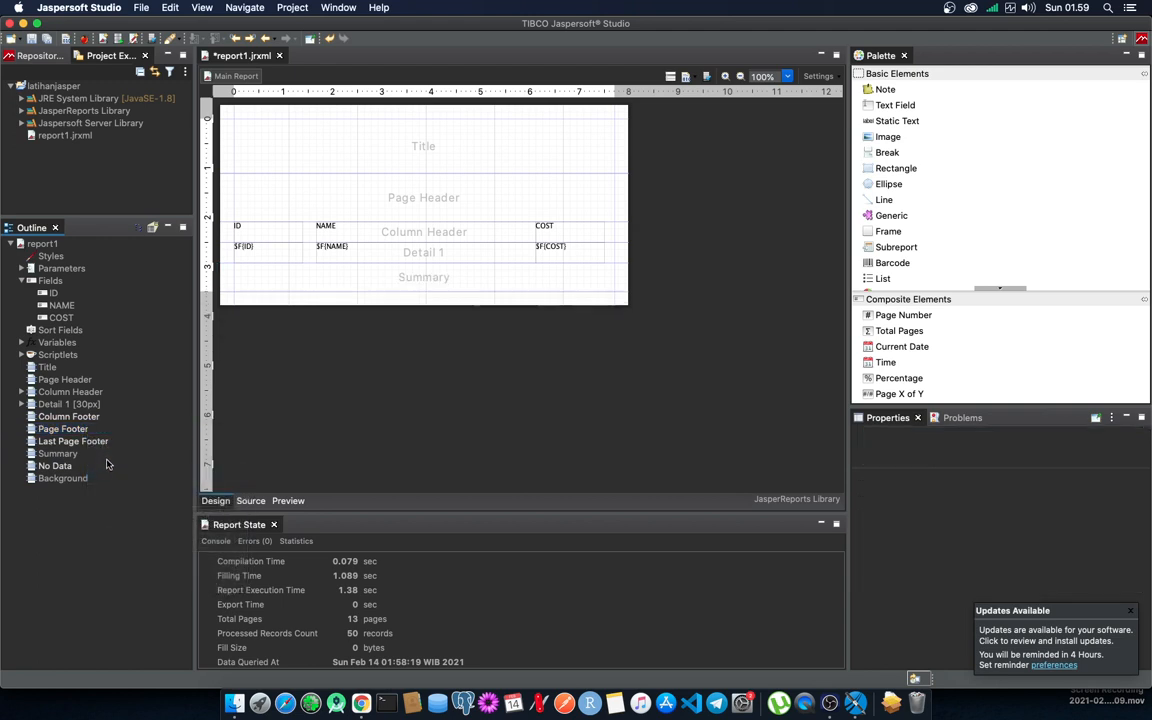
click(60, 453)
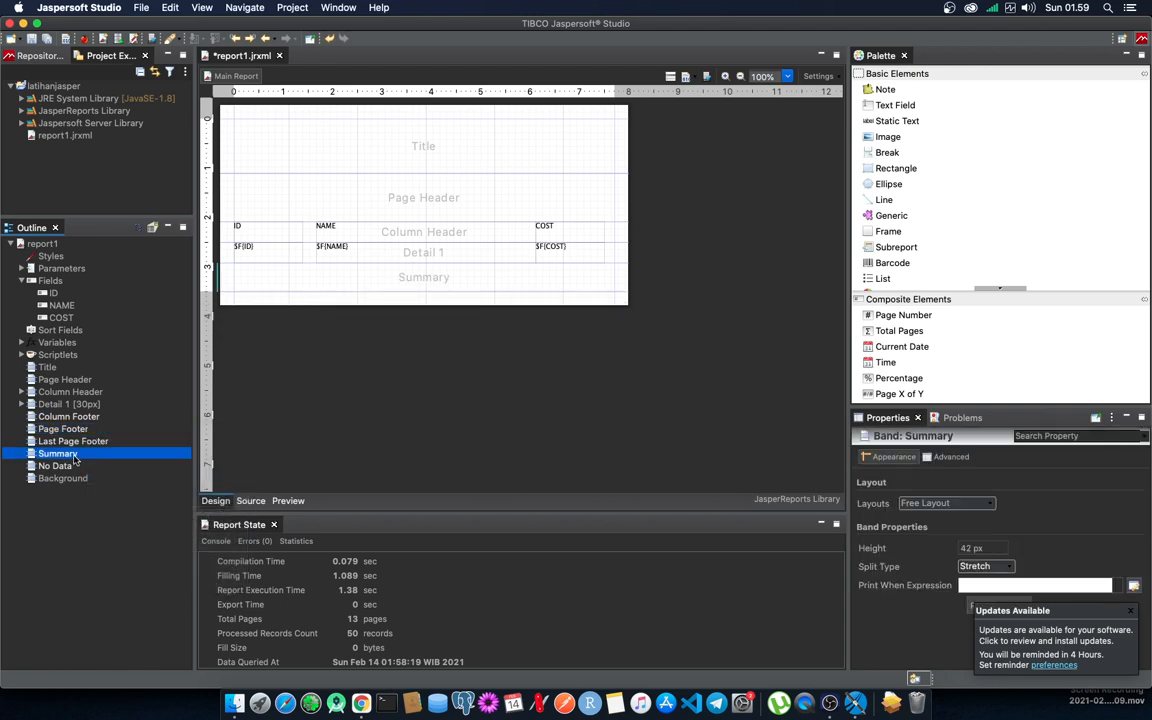
right_click(78, 455)
click(108, 499)
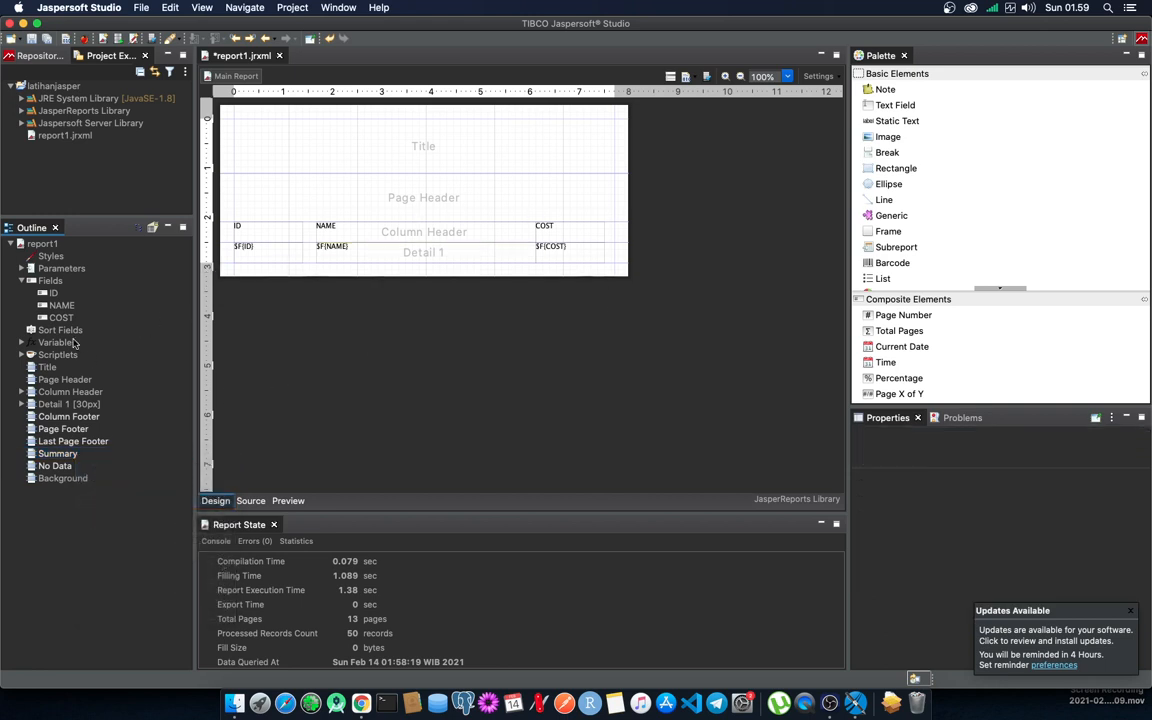
right_click(64, 381)
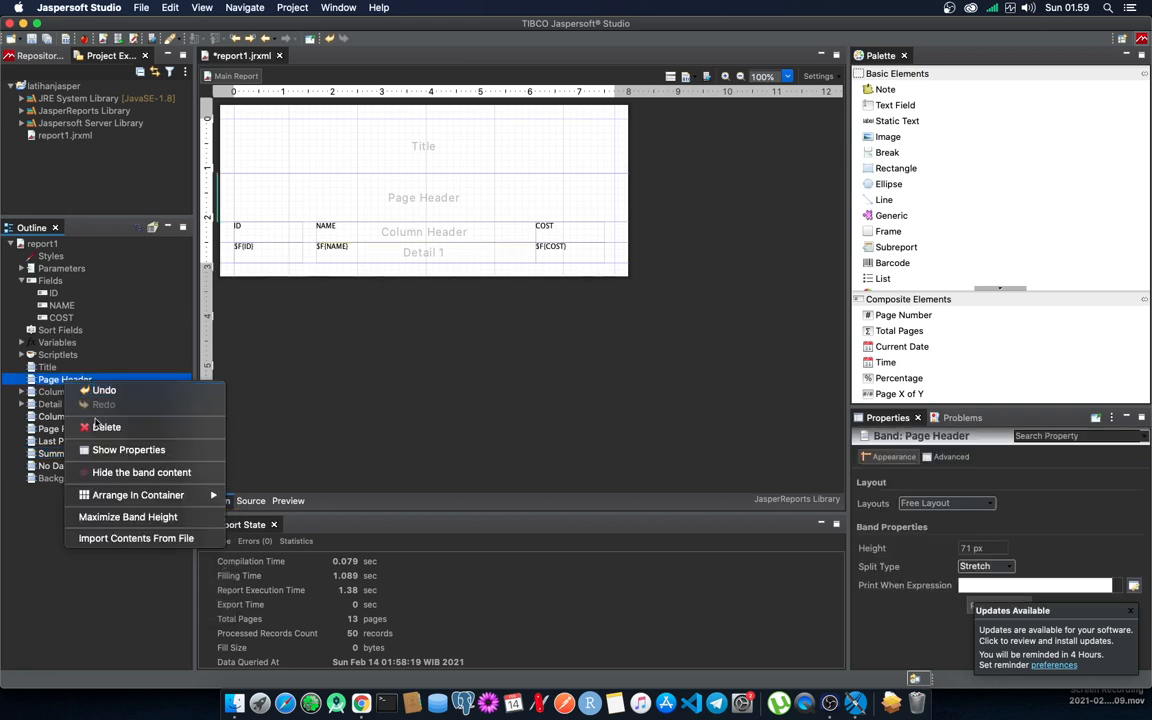
click(104, 427)
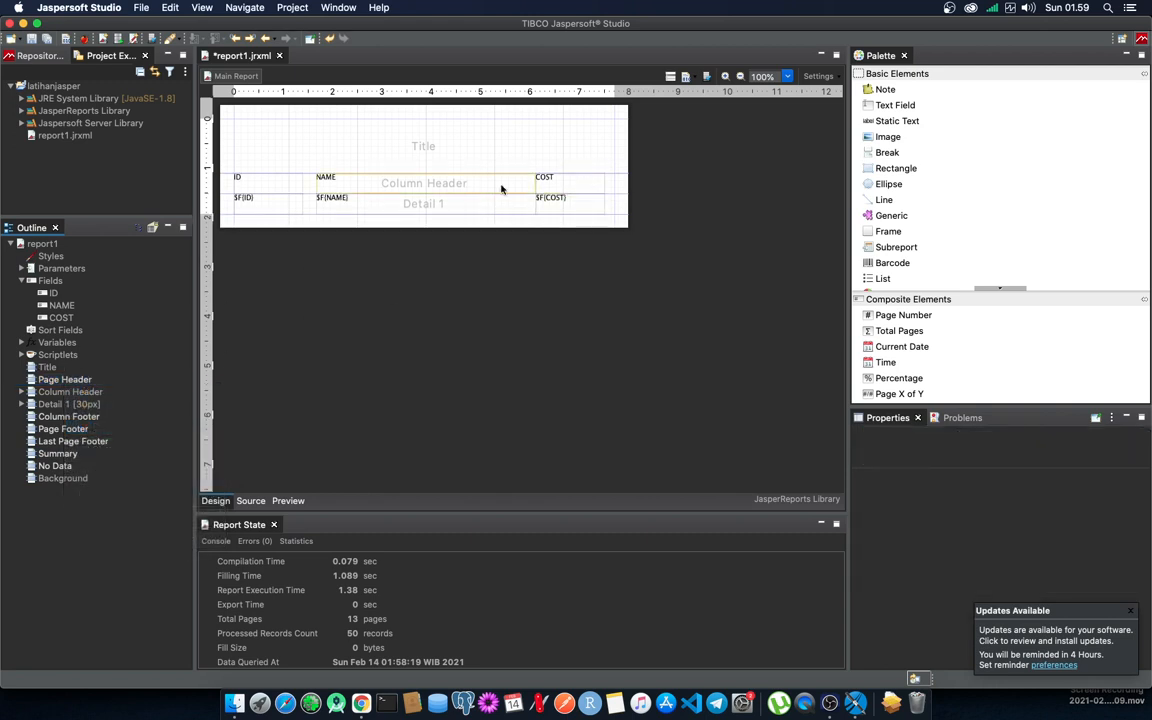
Examine the expression of the ID text field in Detail 1 and close the Expression Editor without changes.
click(244, 202)
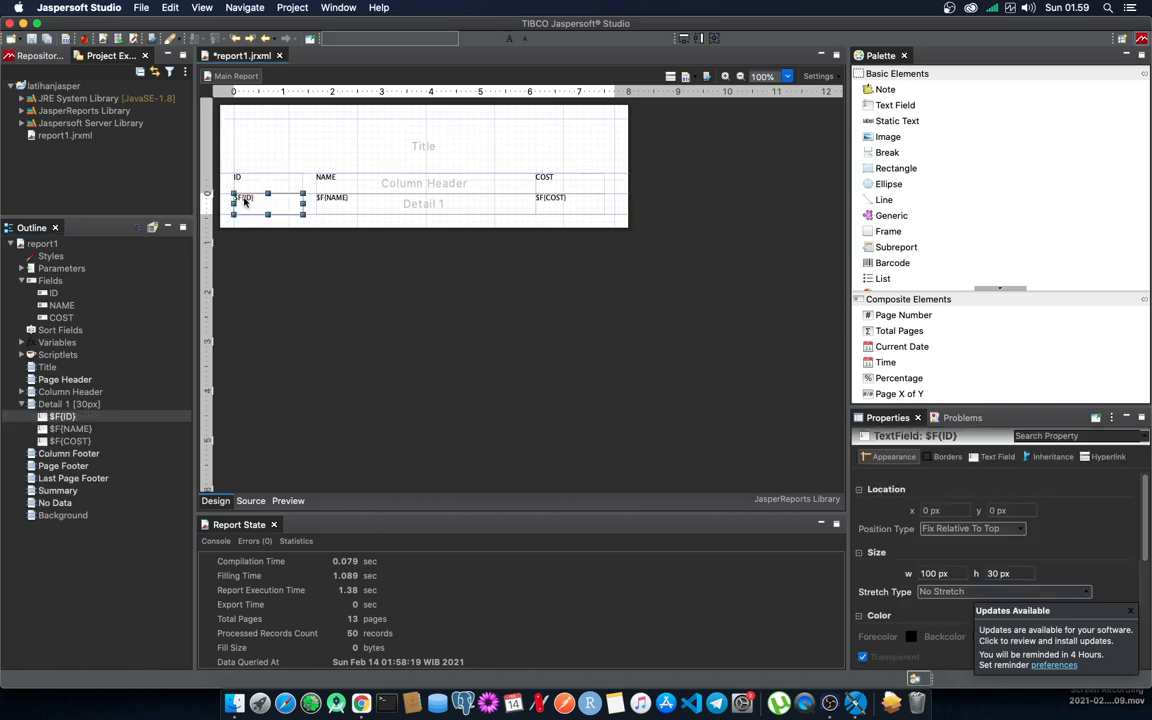
double_click(247, 202)
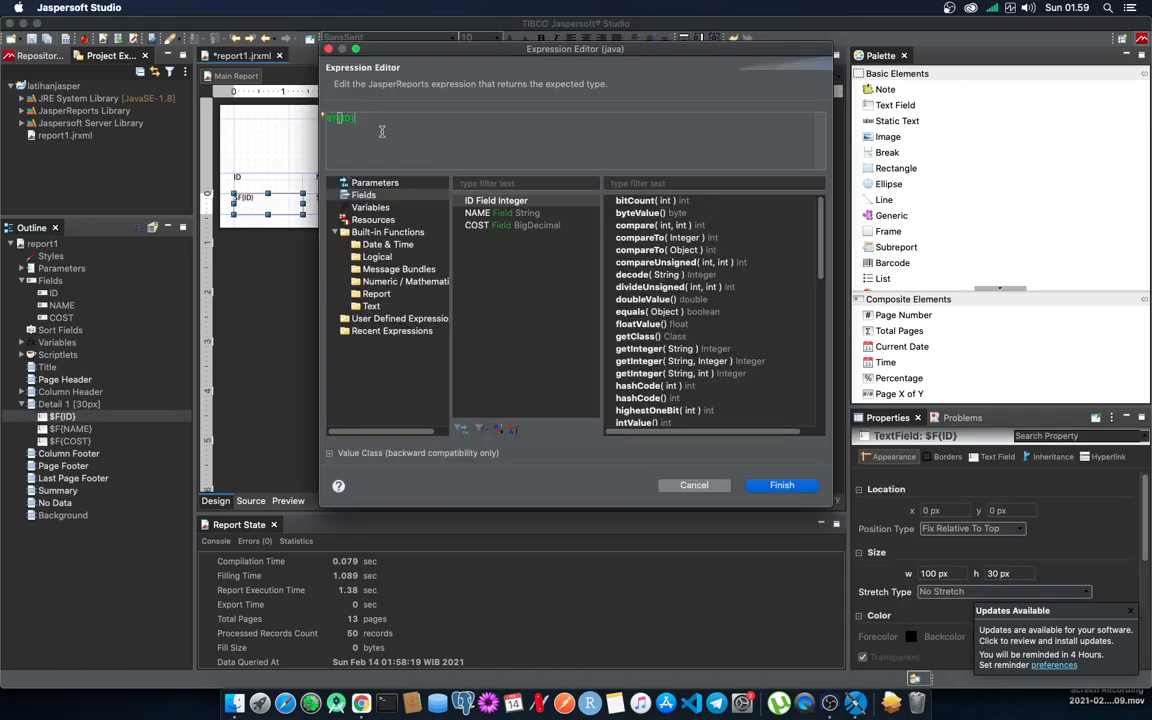
drag(378, 123, 325, 117)
click(669, 482)
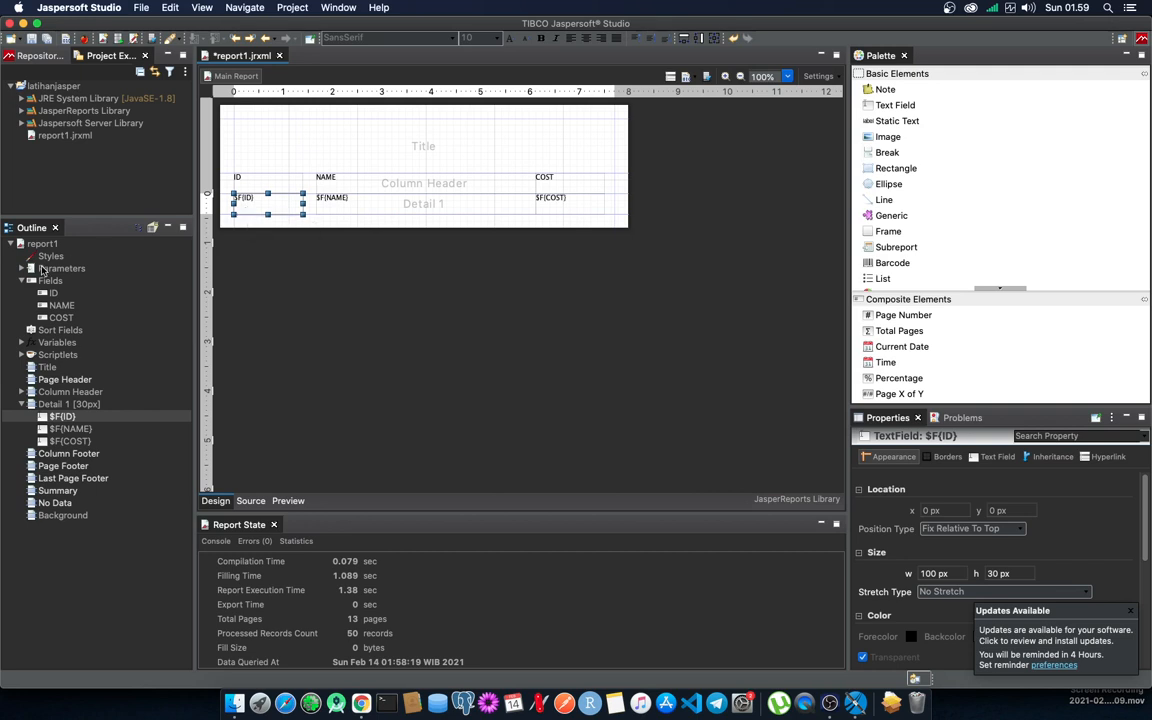
Look through the report's built-in parameters and variables in the outline.
click(23, 270)
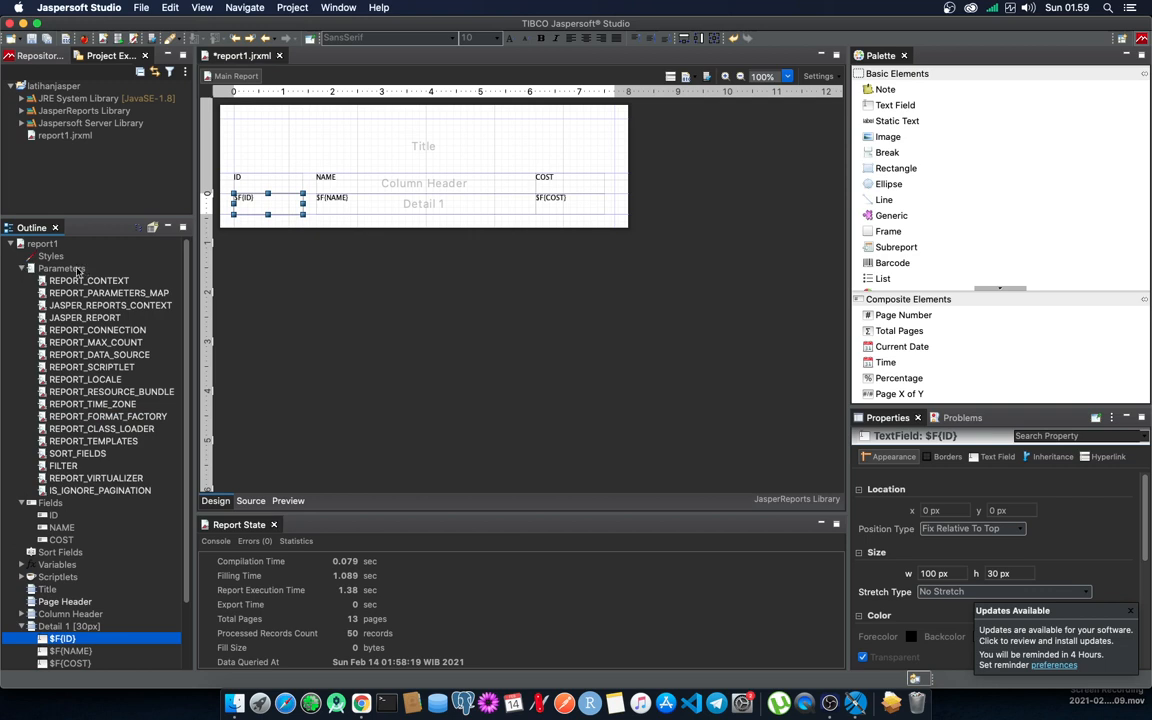
click(22, 268)
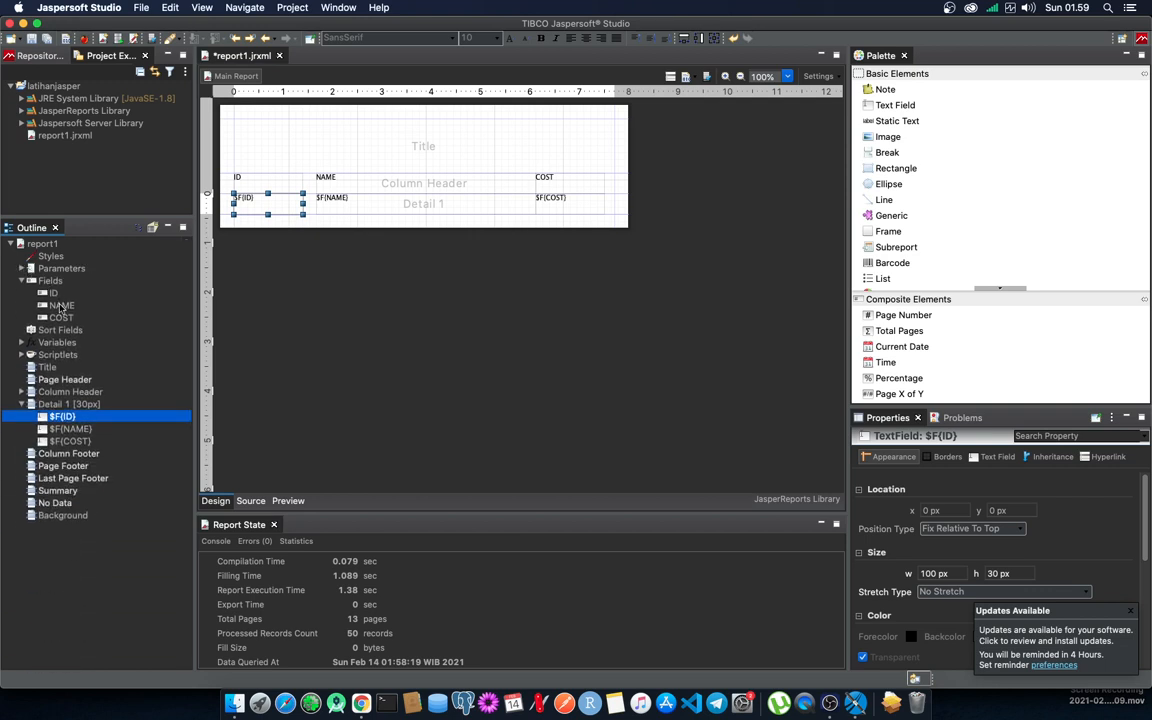
click(22, 342)
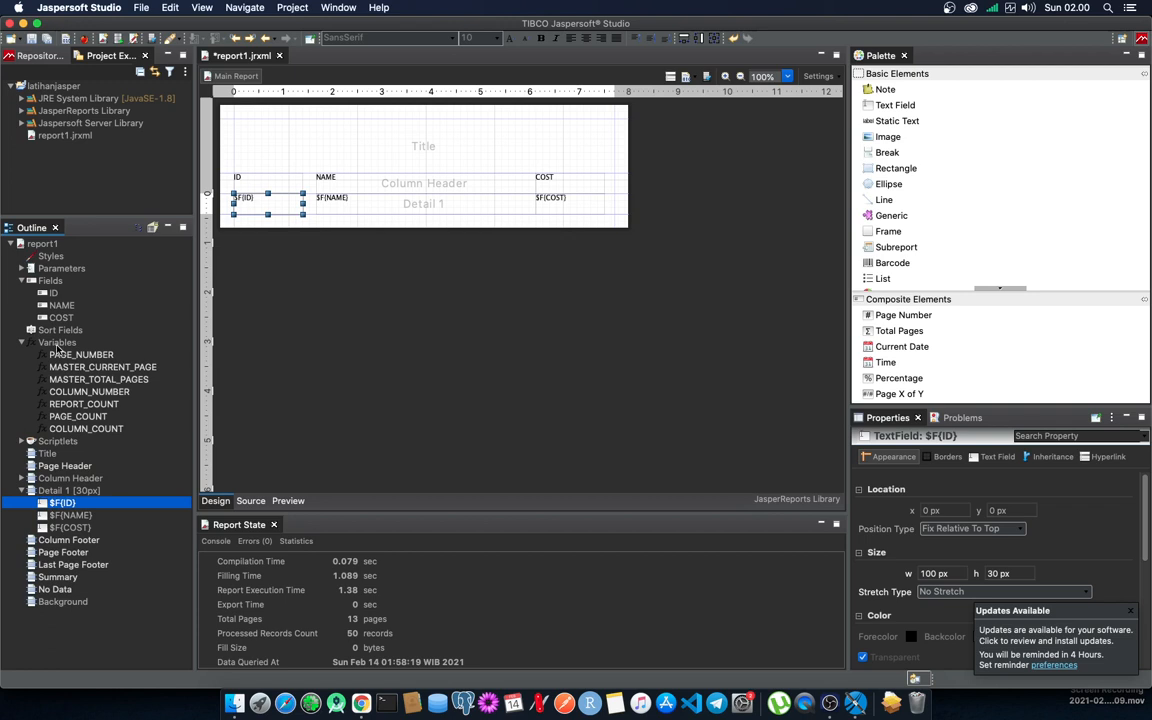
click(57, 343)
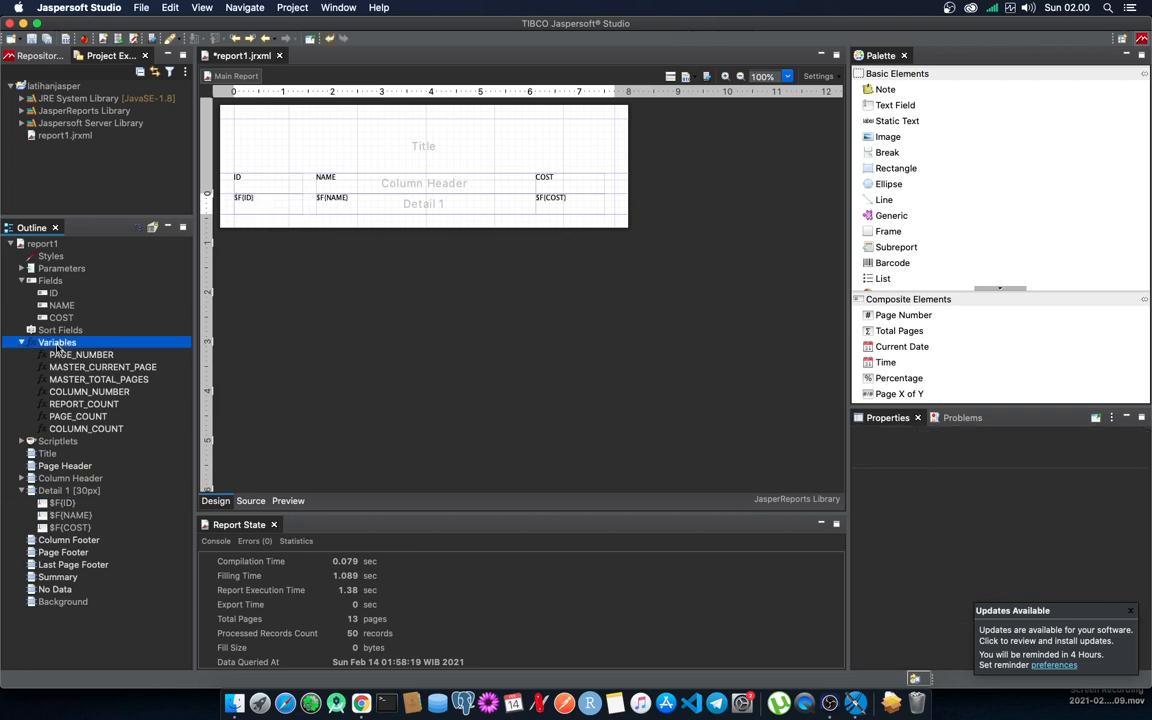
Inspect the Title band and the ID, NAME and COST headings in the Column Header band.
click(290, 152)
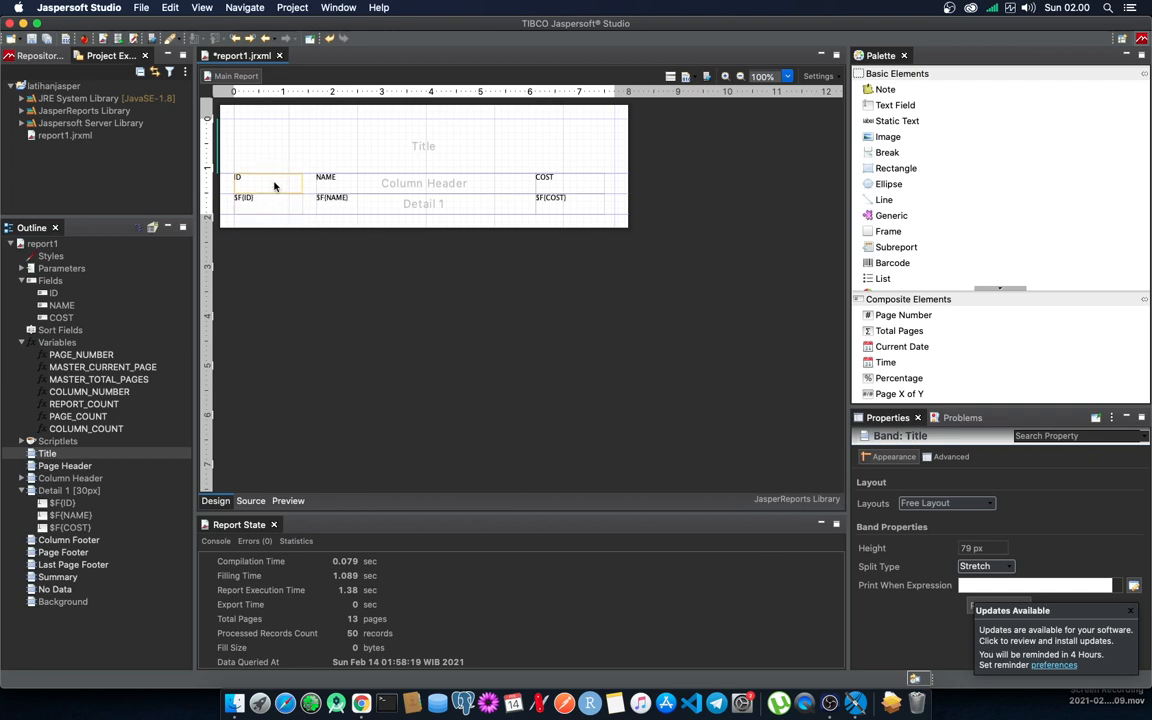
click(258, 180)
click(365, 189)
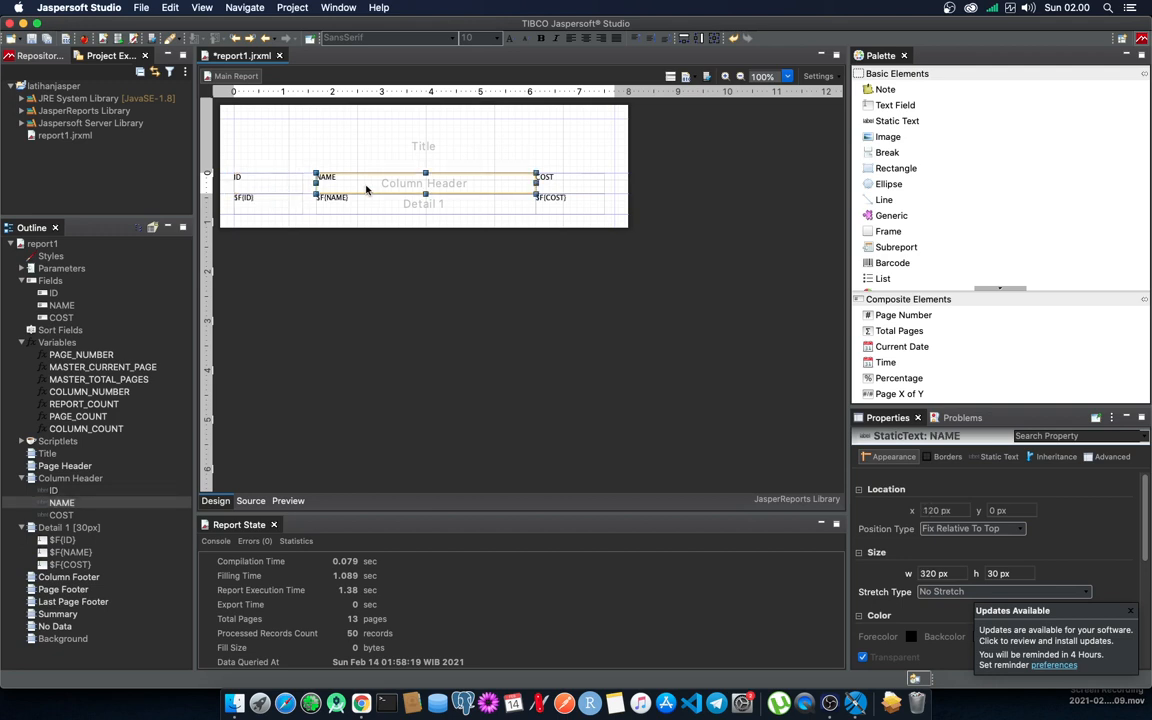
click(562, 188)
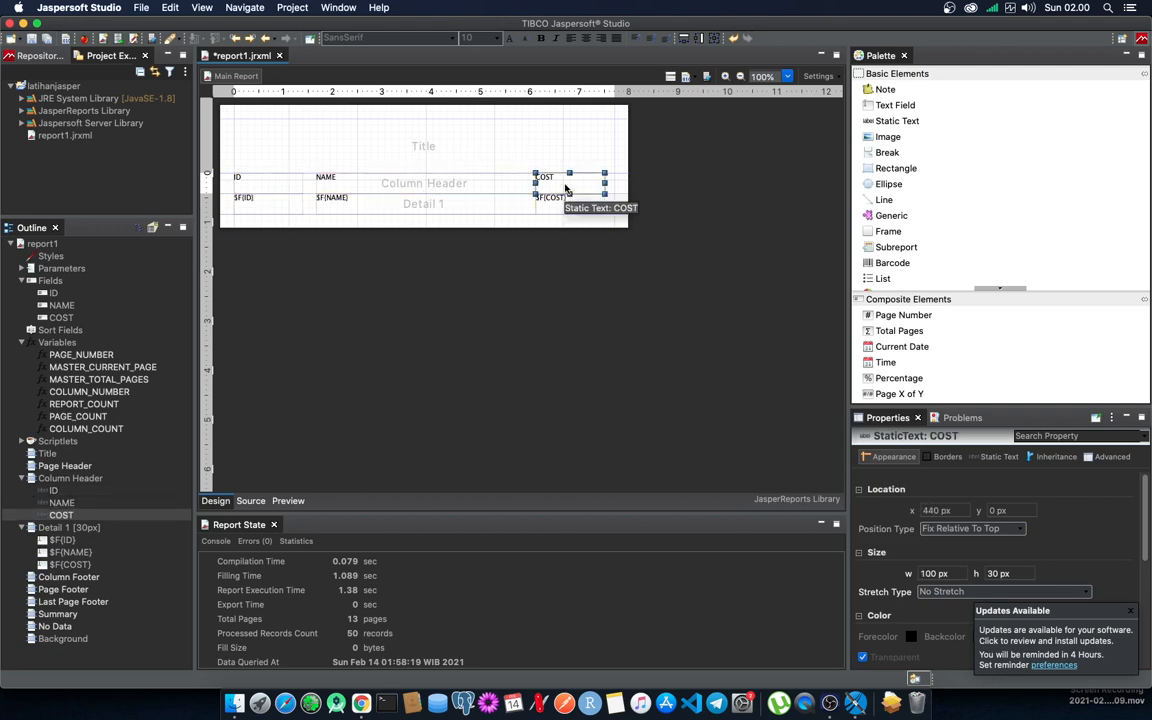
click(284, 183)
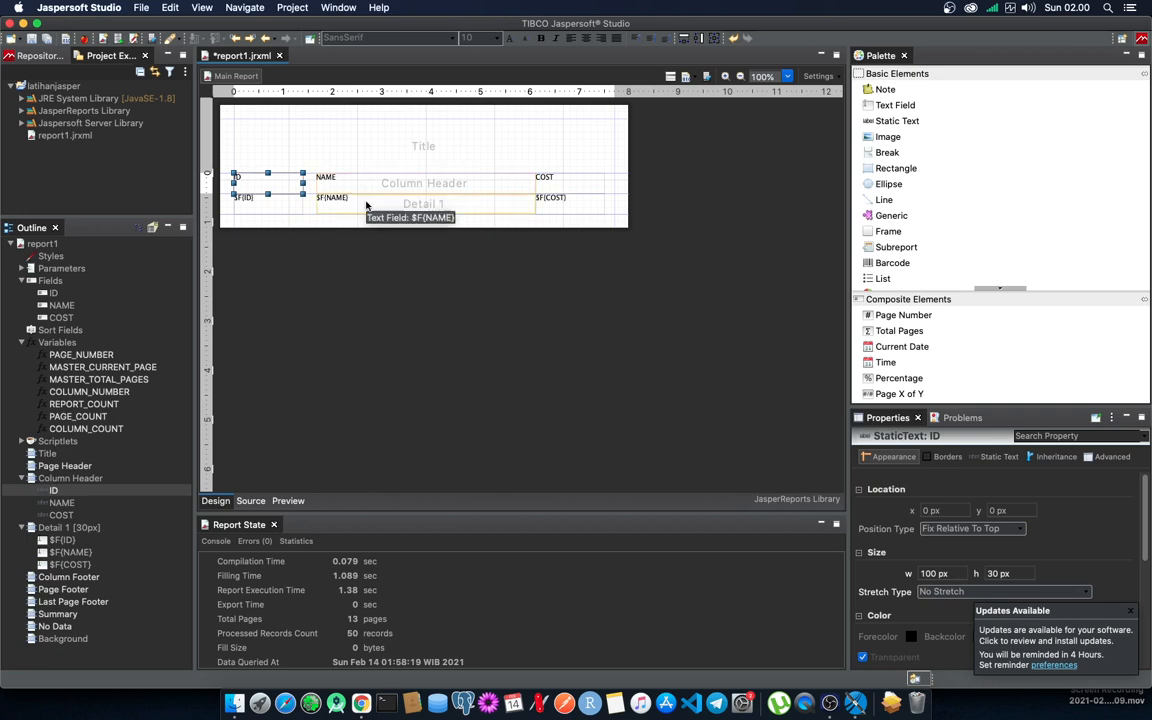
Set the expression of the ID text field in Detail 1 to $F{ID}.toStrin() + " " + "." and try to preview the report.
click(284, 204)
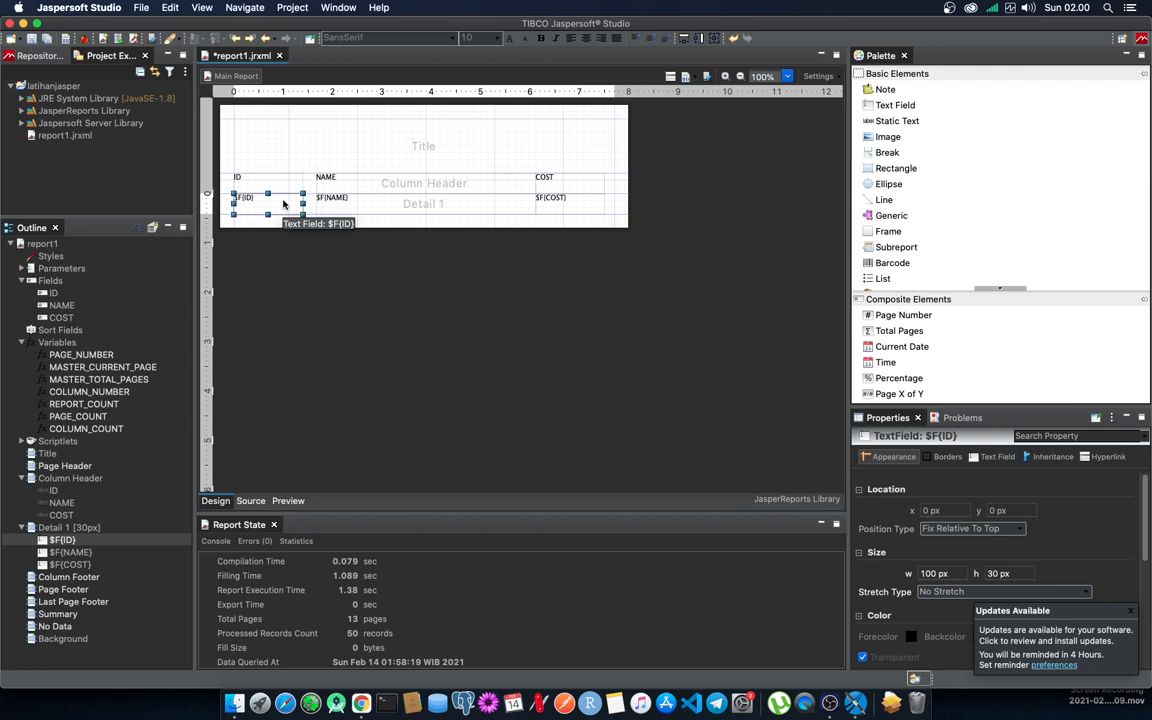
double_click(284, 204)
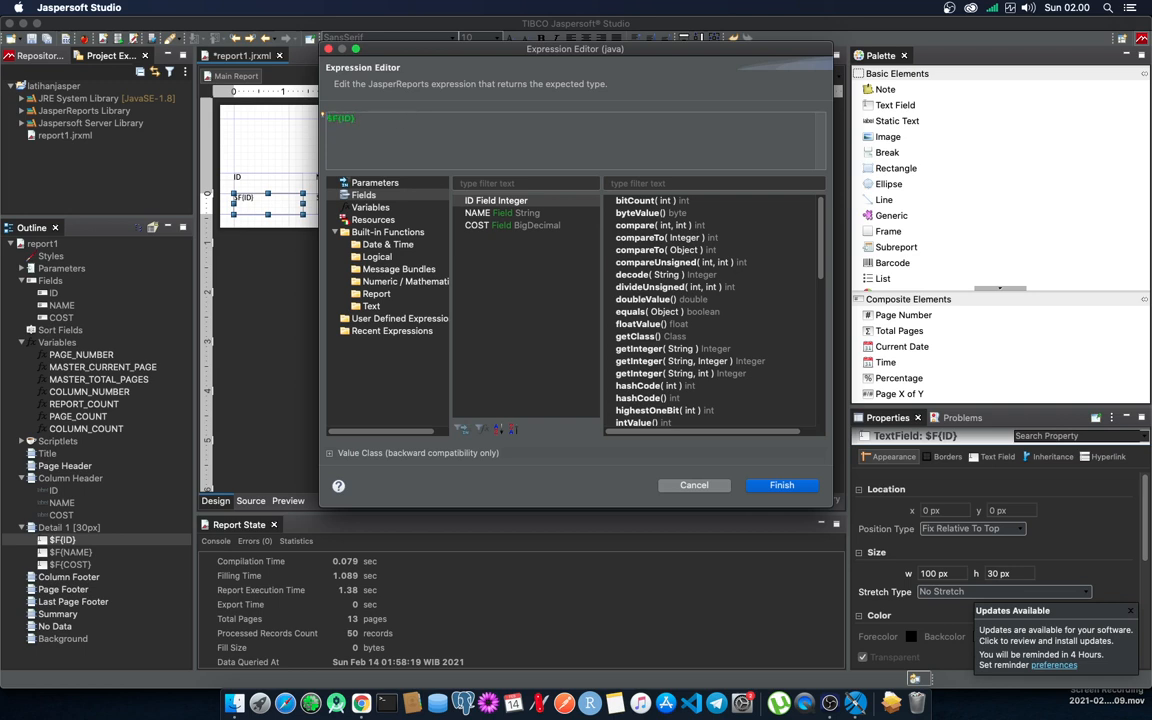
text(+)
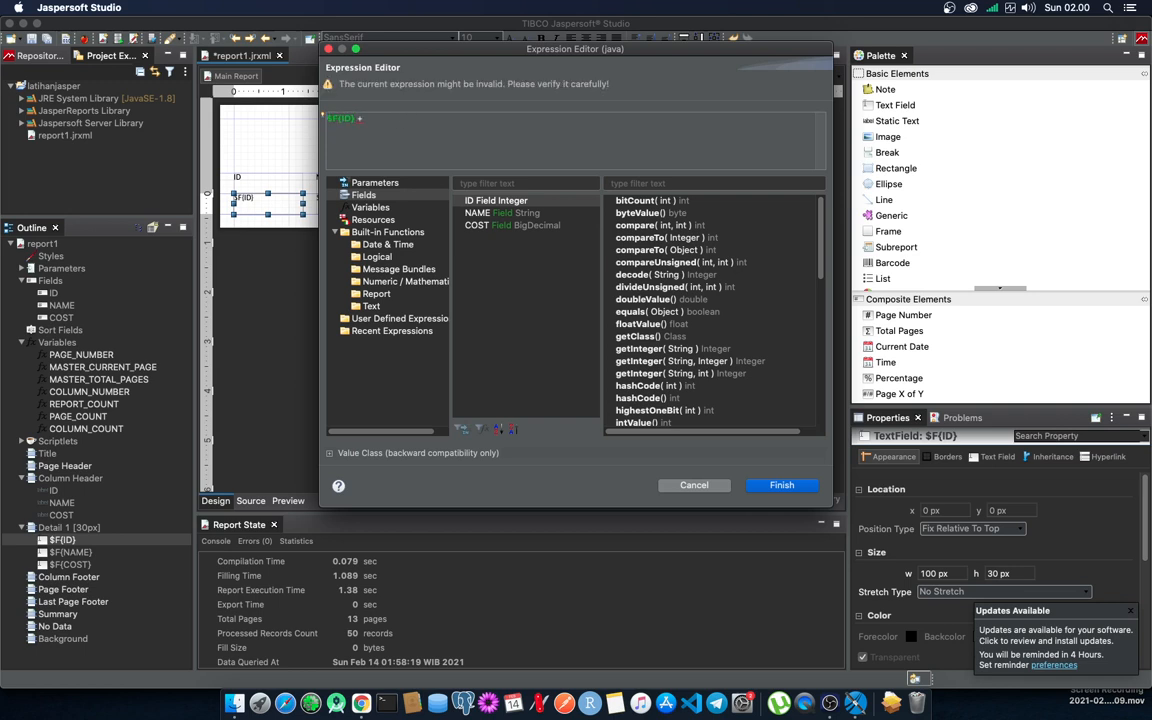
text( " " + ")
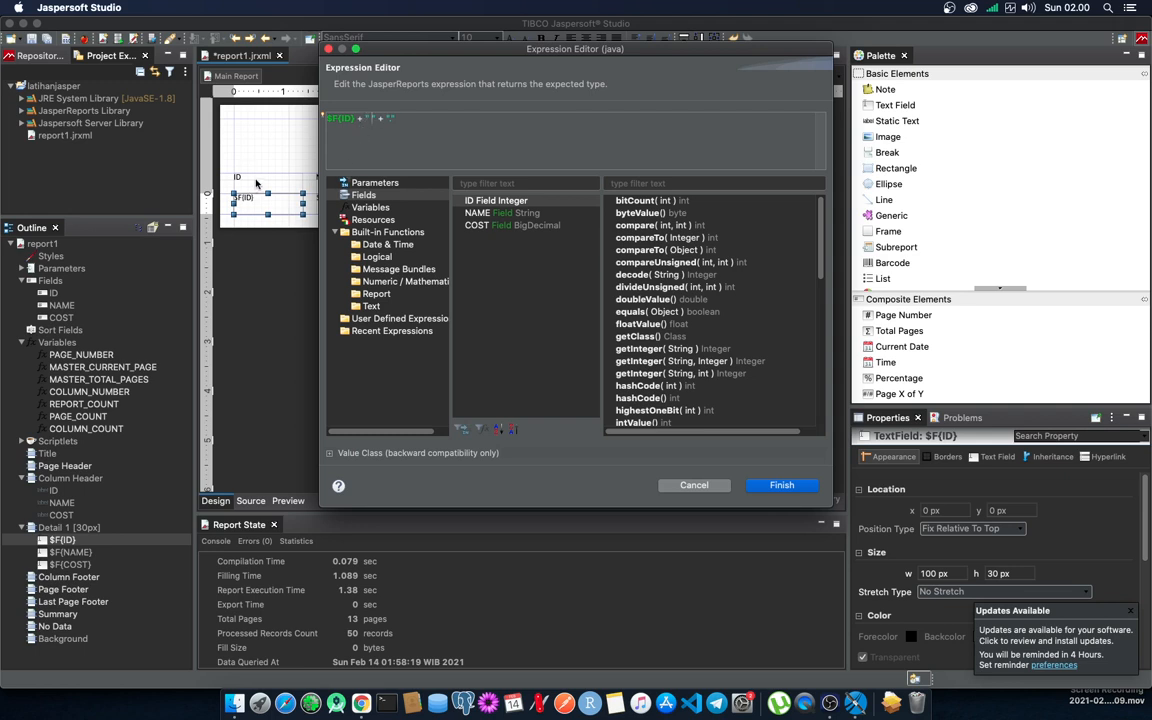
click(355, 119)
key(Right)
key(Left)
text(.)
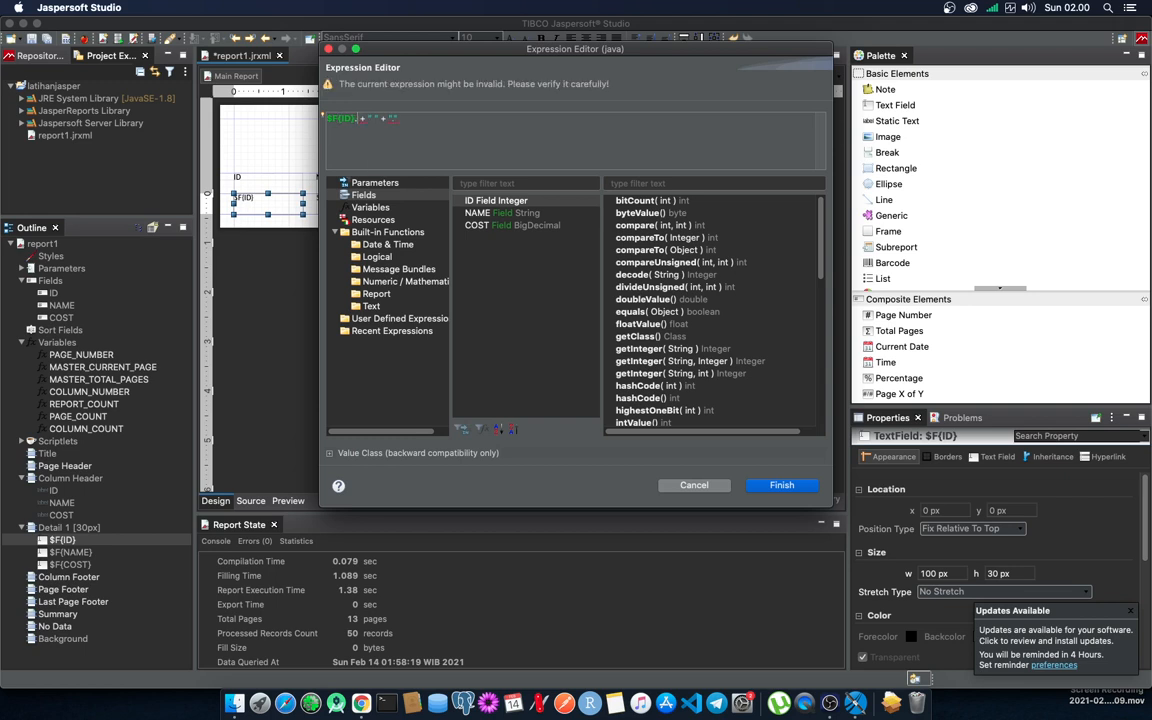
text(toStrin())
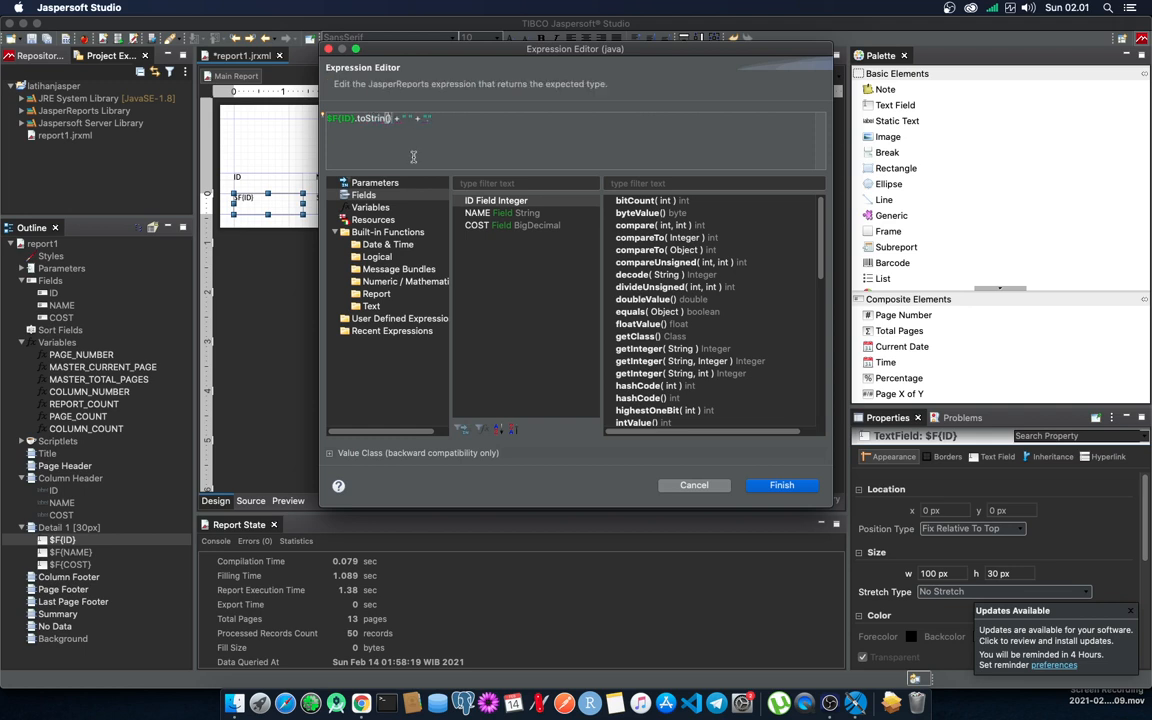
click(778, 486)
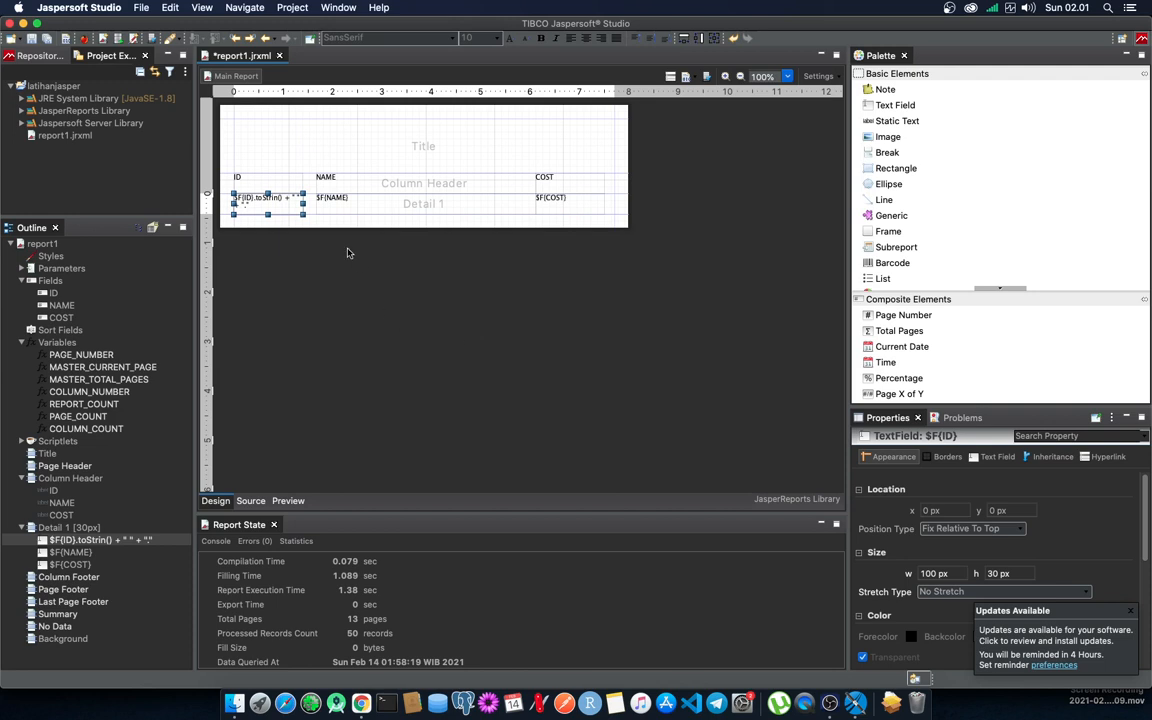
click(288, 500)
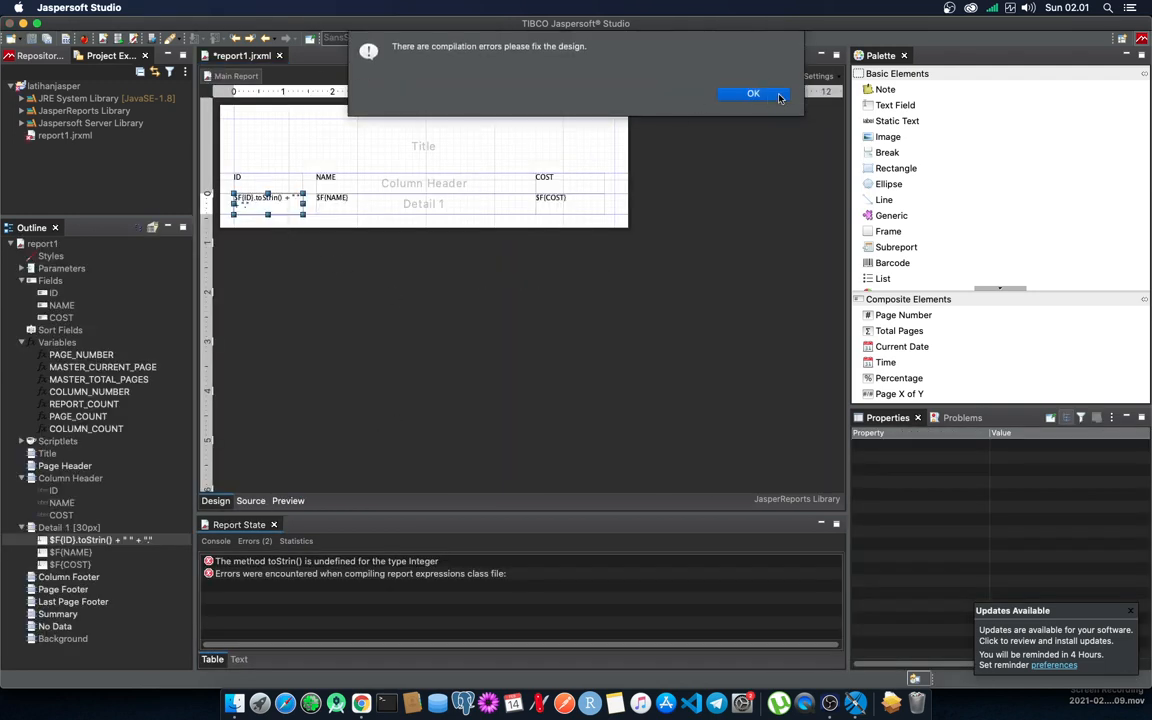
click(779, 95)
Correct the ID text field's expression to $F{ID}.toString() + ".".
click(128, 543)
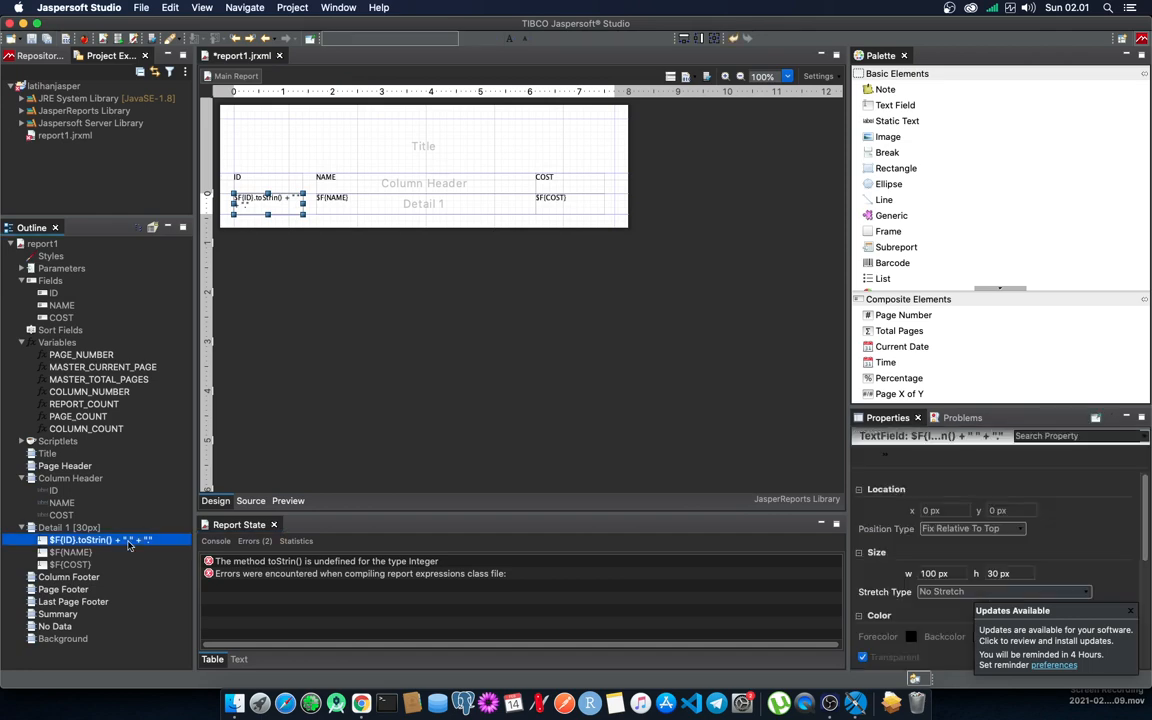
double_click(128, 543)
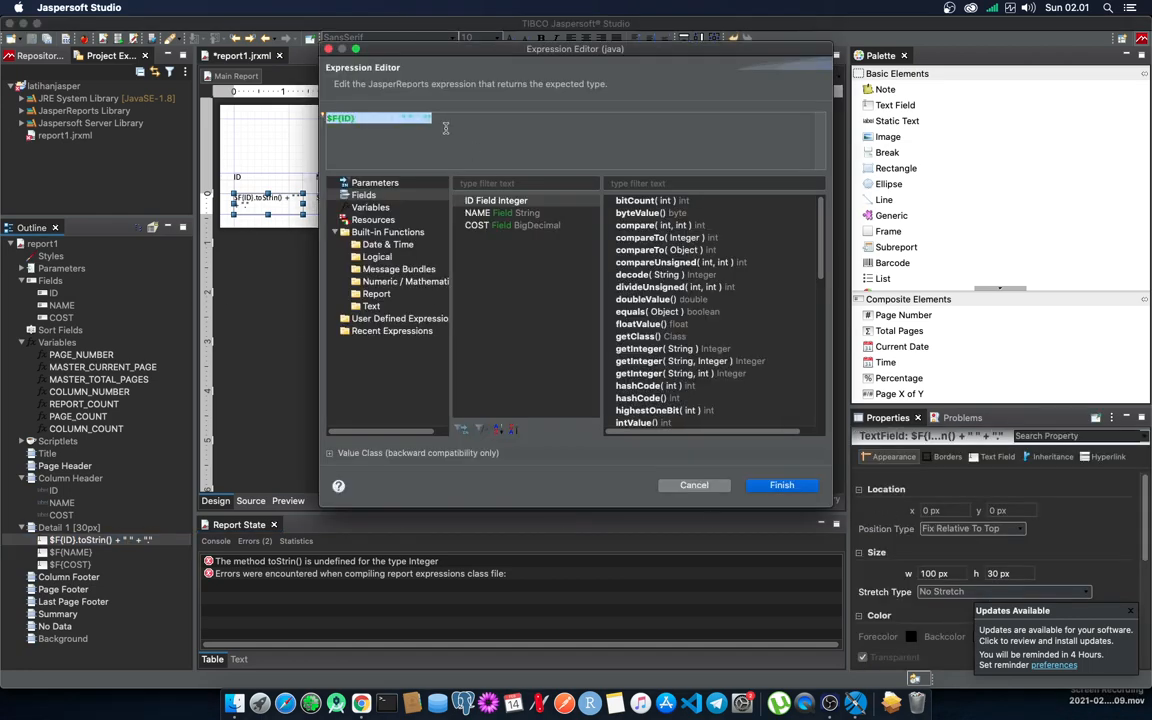
text($F)
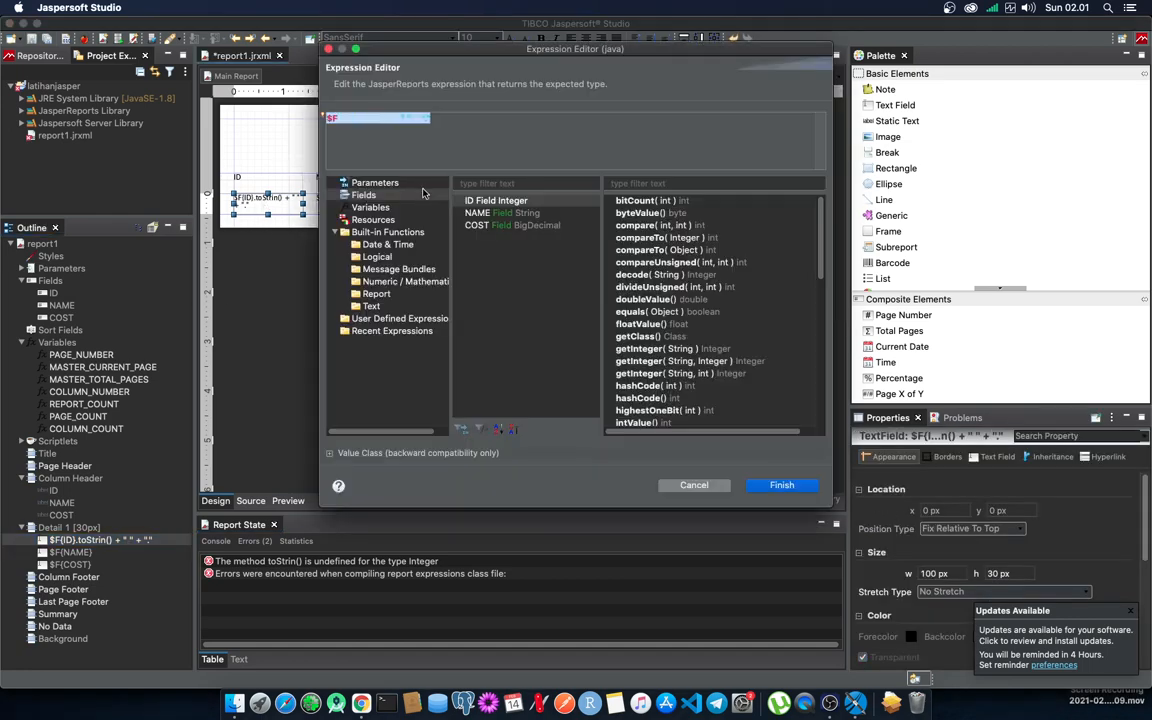
key(ctrl+z)
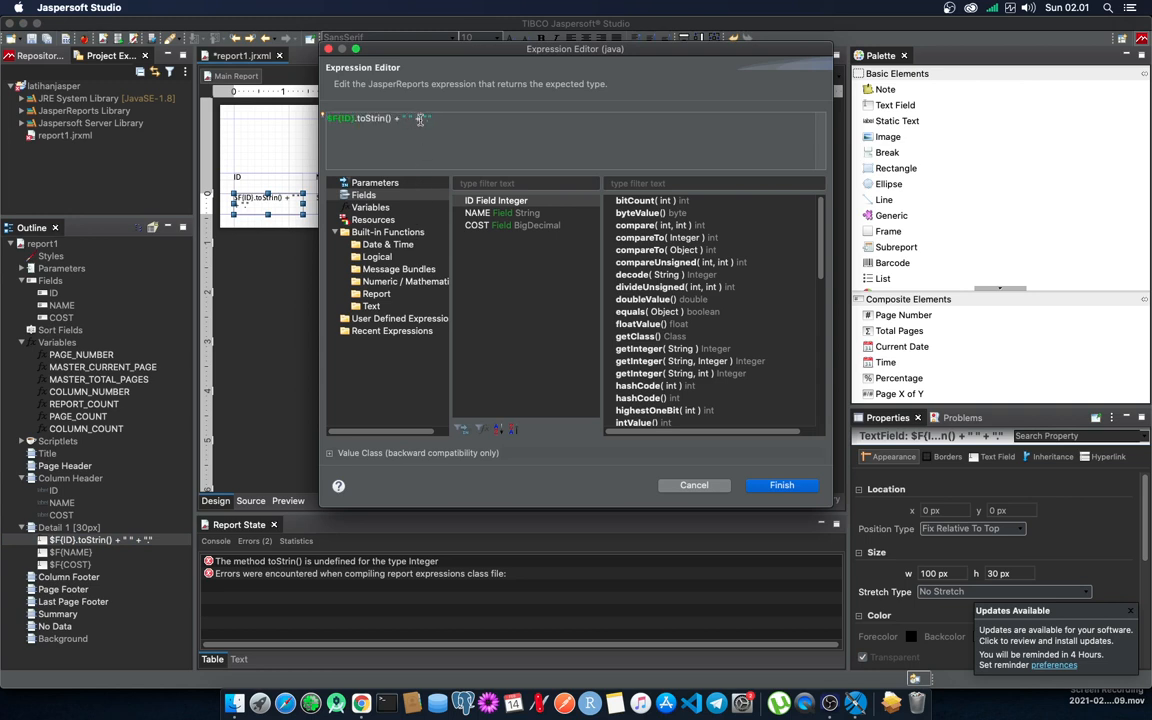
text(.)
click(780, 485)
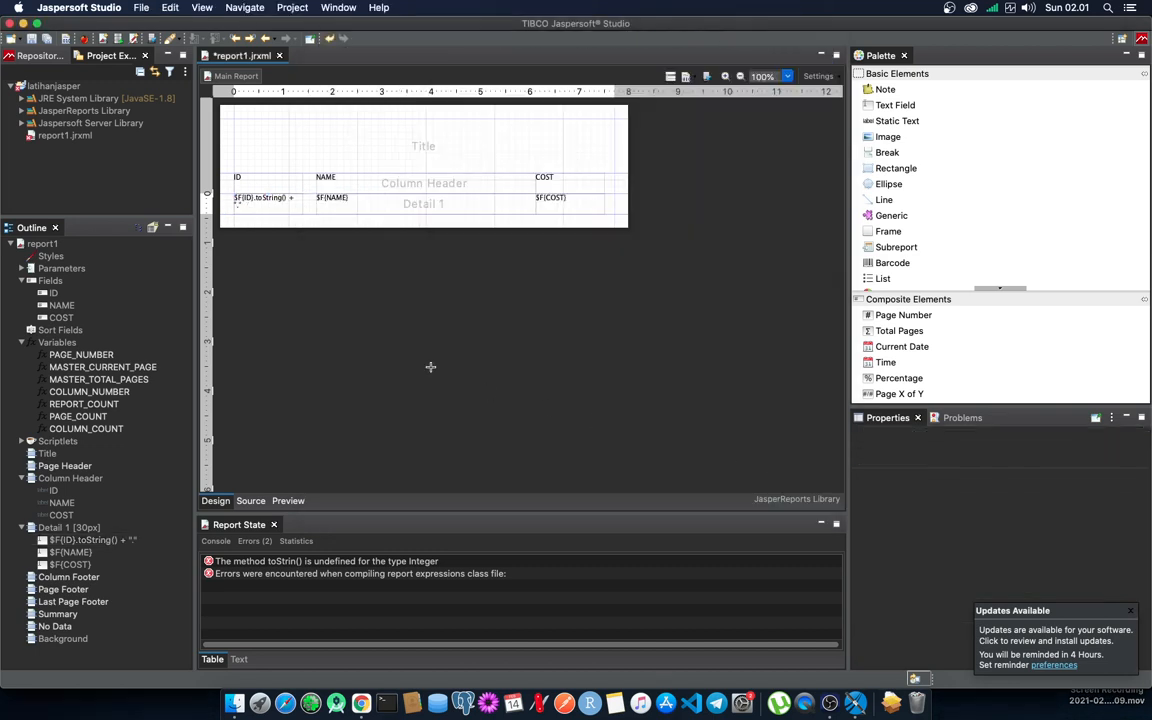
Preview the report with the Sample DB data, check the ID column down the first page and return to the design.
click(288, 500)
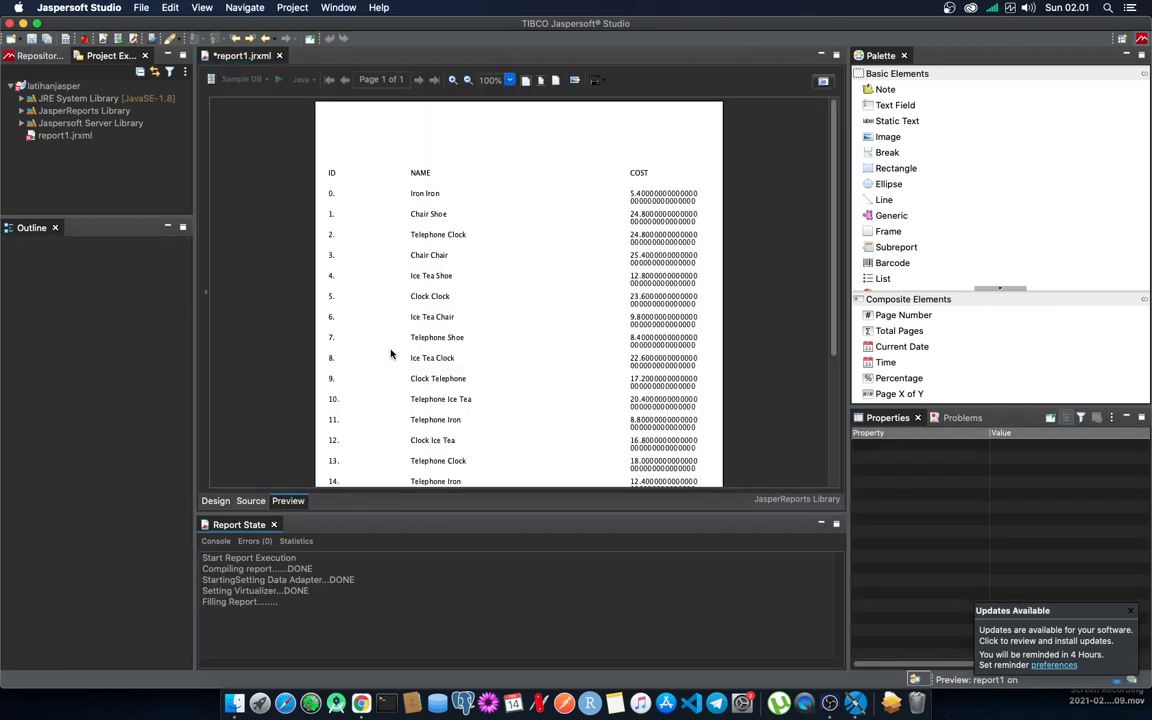
scroll(365, 340, down, 5)
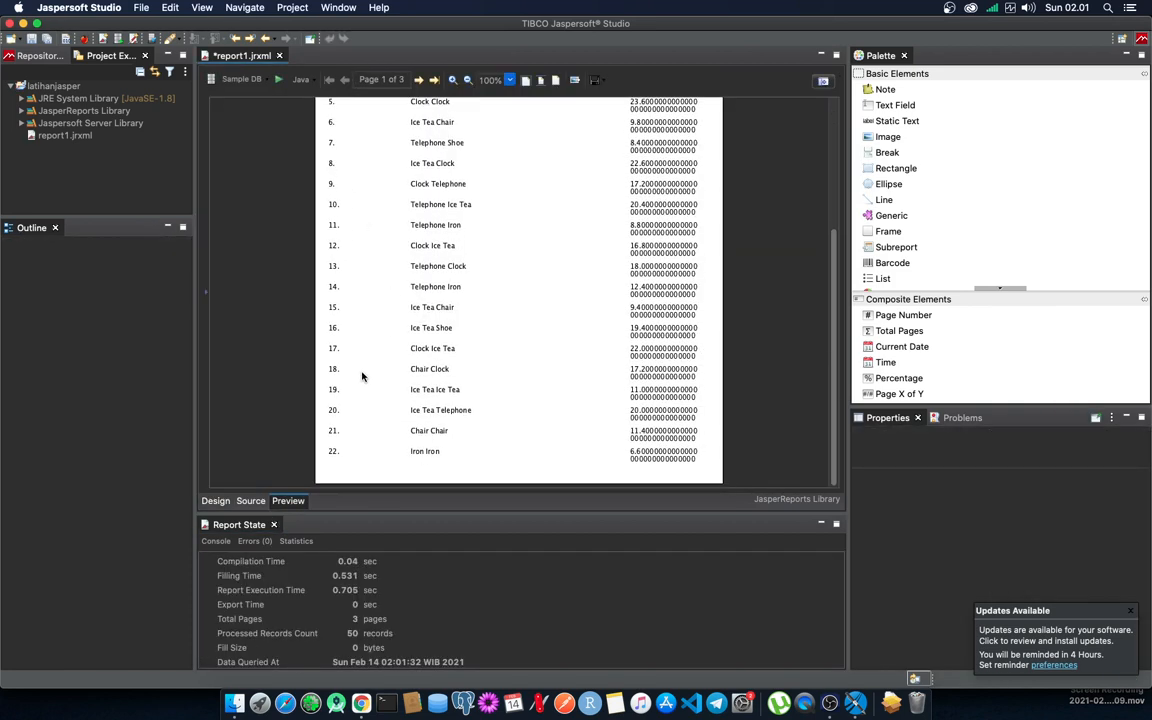
scroll(362, 376, up, 5)
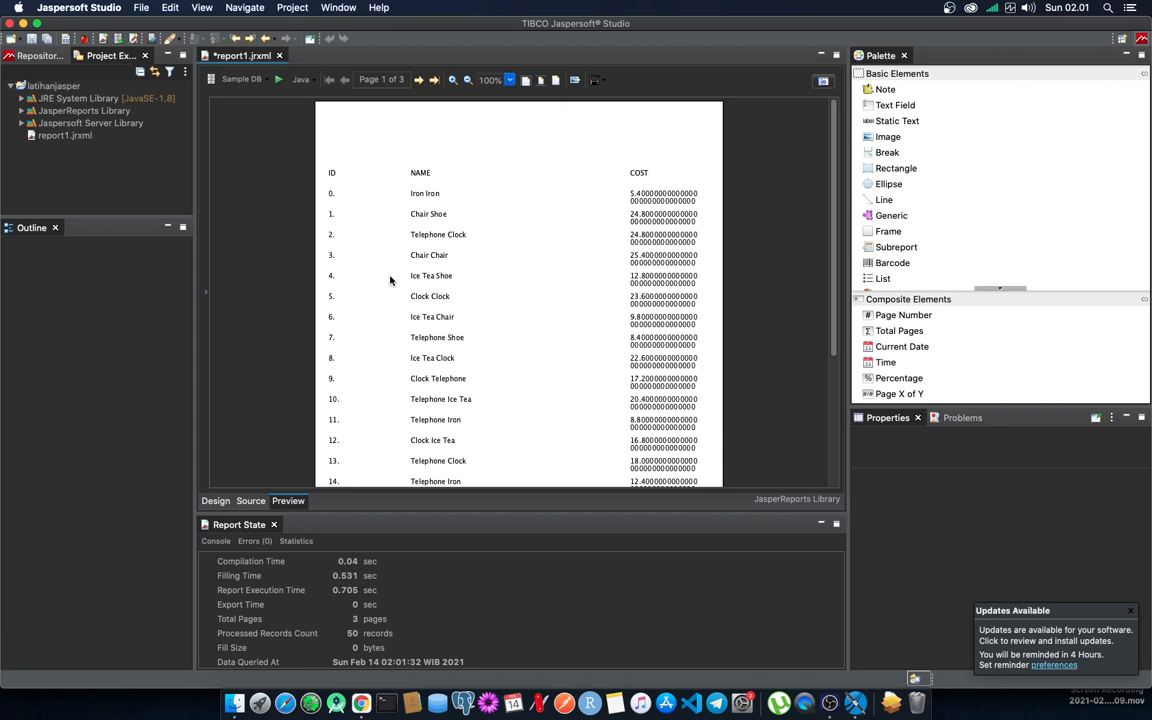
click(216, 501)
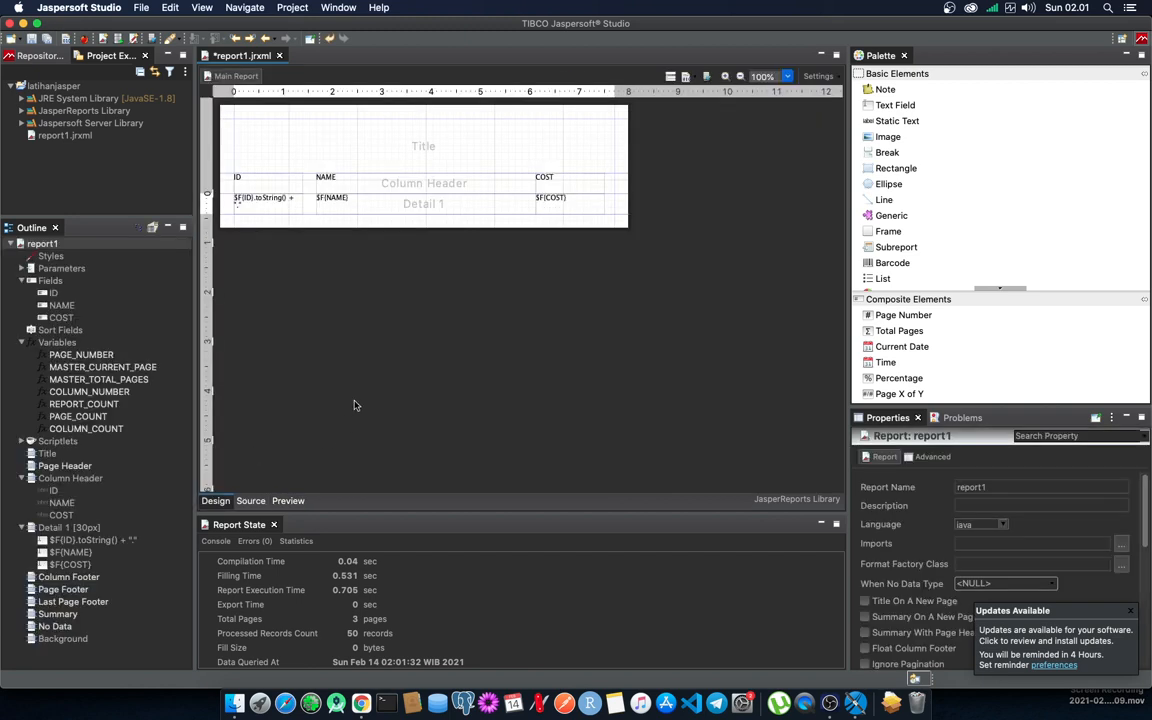
Make the ID, NAME and COST headings in the Column Header band bold and centre their text vertically.
click(262, 181)
shift+click(370, 180)
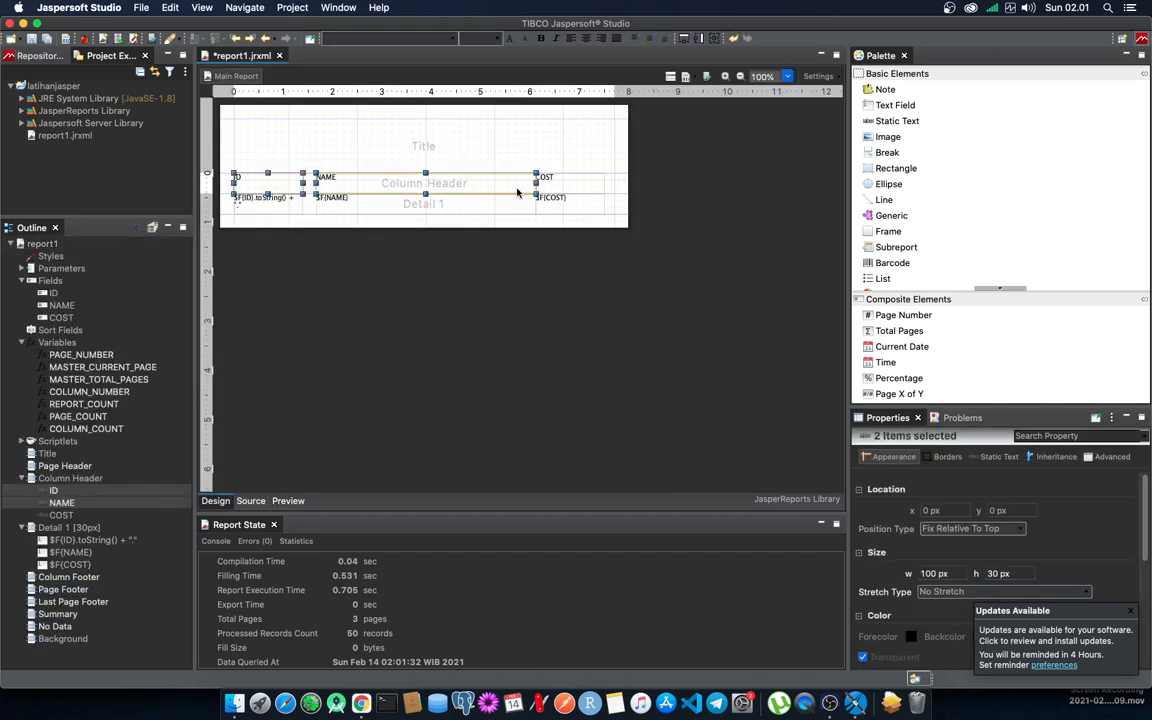
shift+click(550, 180)
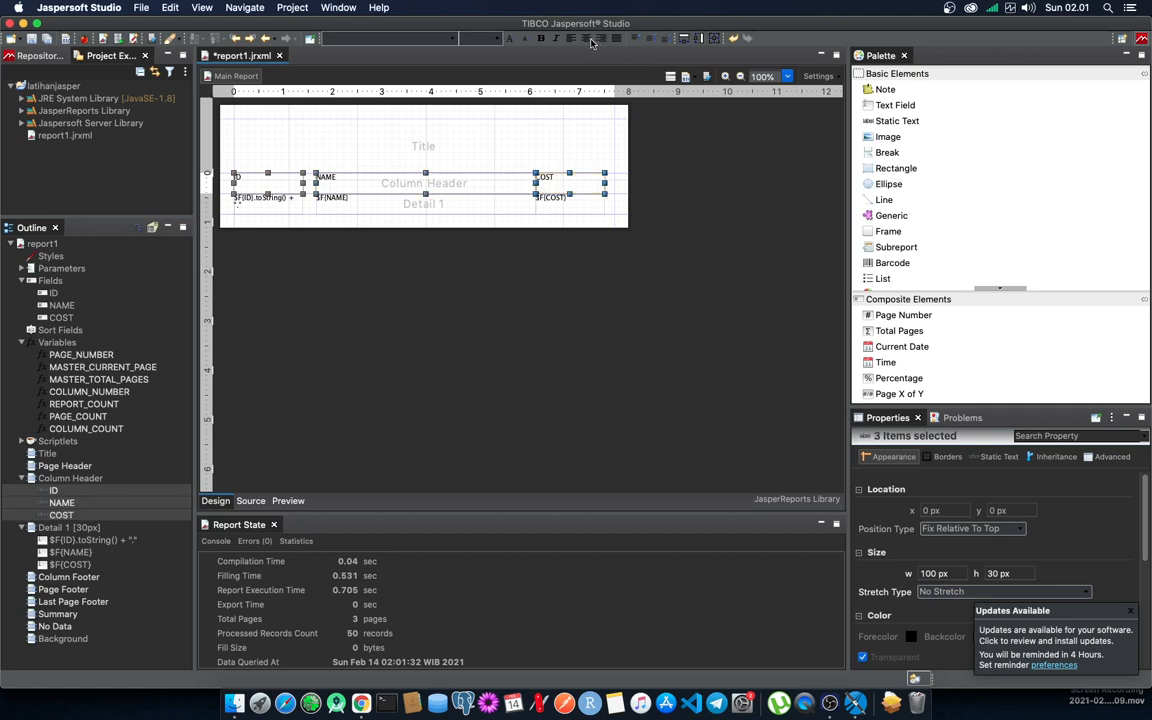
click(650, 40)
Centre the text of the ID, NAME and COST fields in the Detail 1 band vertically.
click(300, 203)
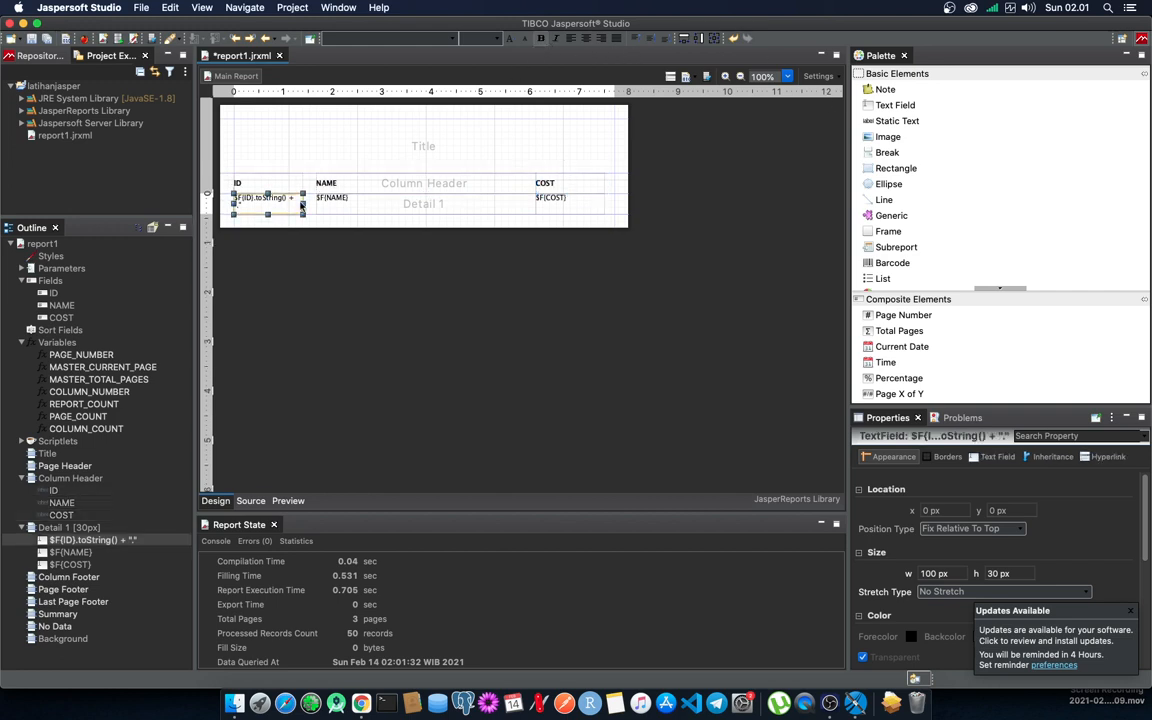
shift+click(335, 199)
shift+click(575, 205)
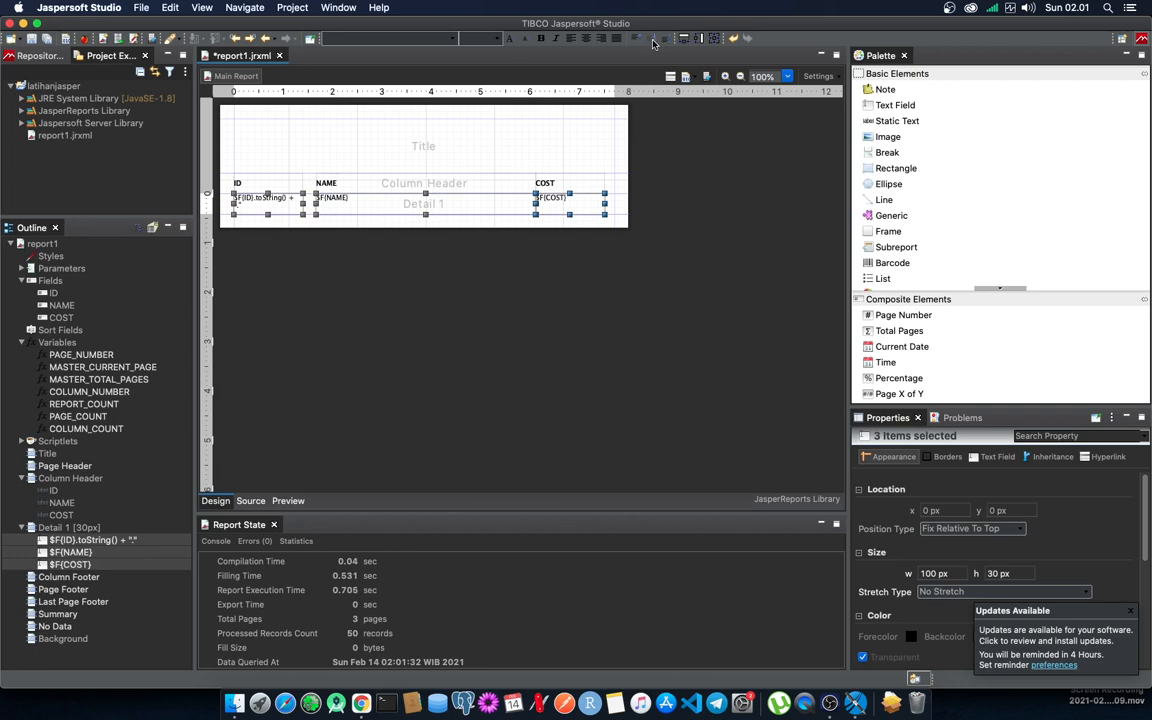
click(652, 41)
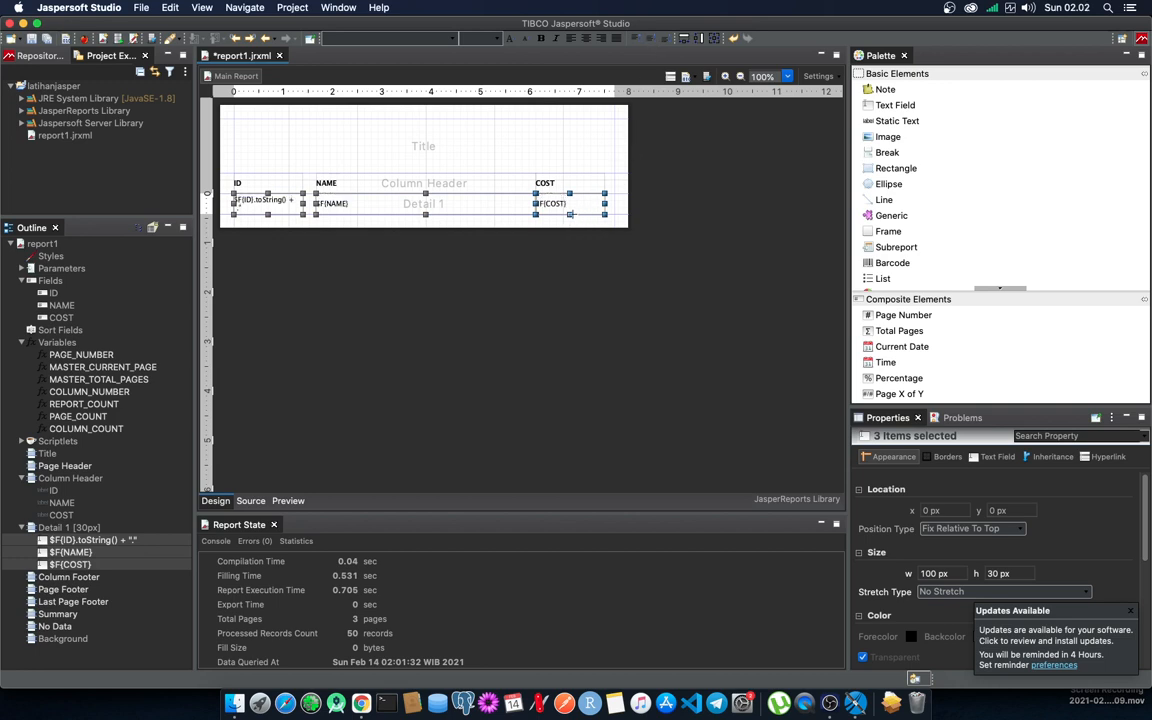
Reduce the three detail fields and the Detail 1 band to 20 px high, and shorten the Title band.
drag(571, 212, 608, 206)
click(611, 212)
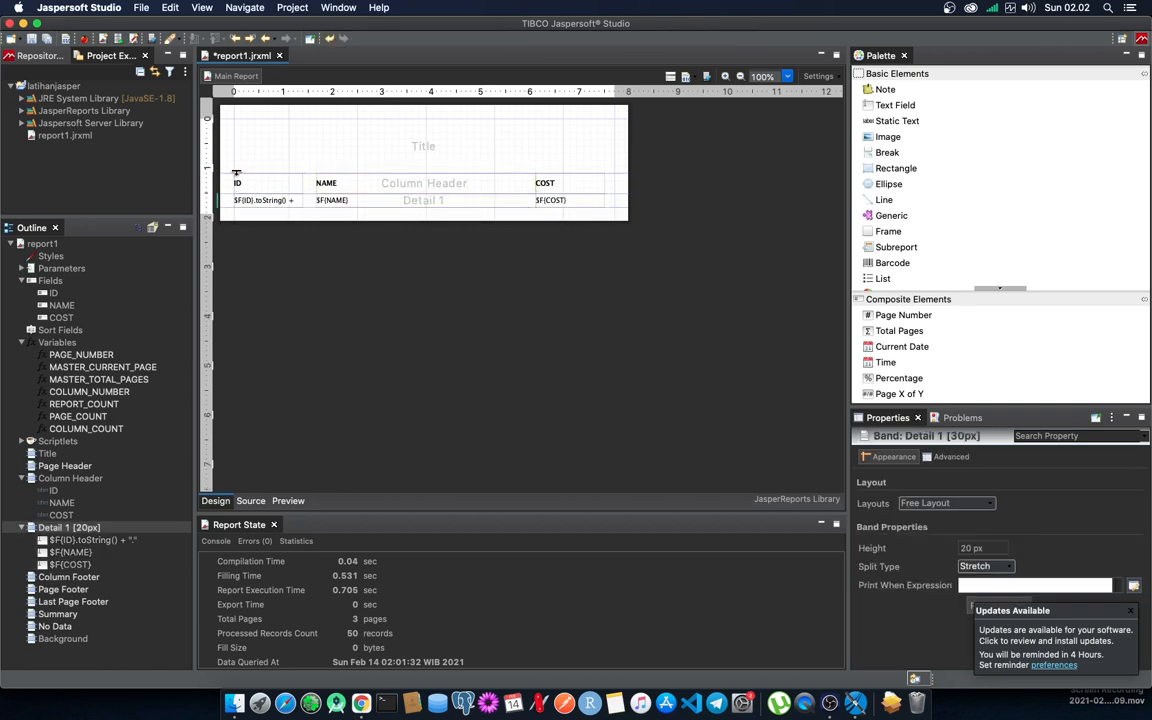
drag(236, 172, 236, 143)
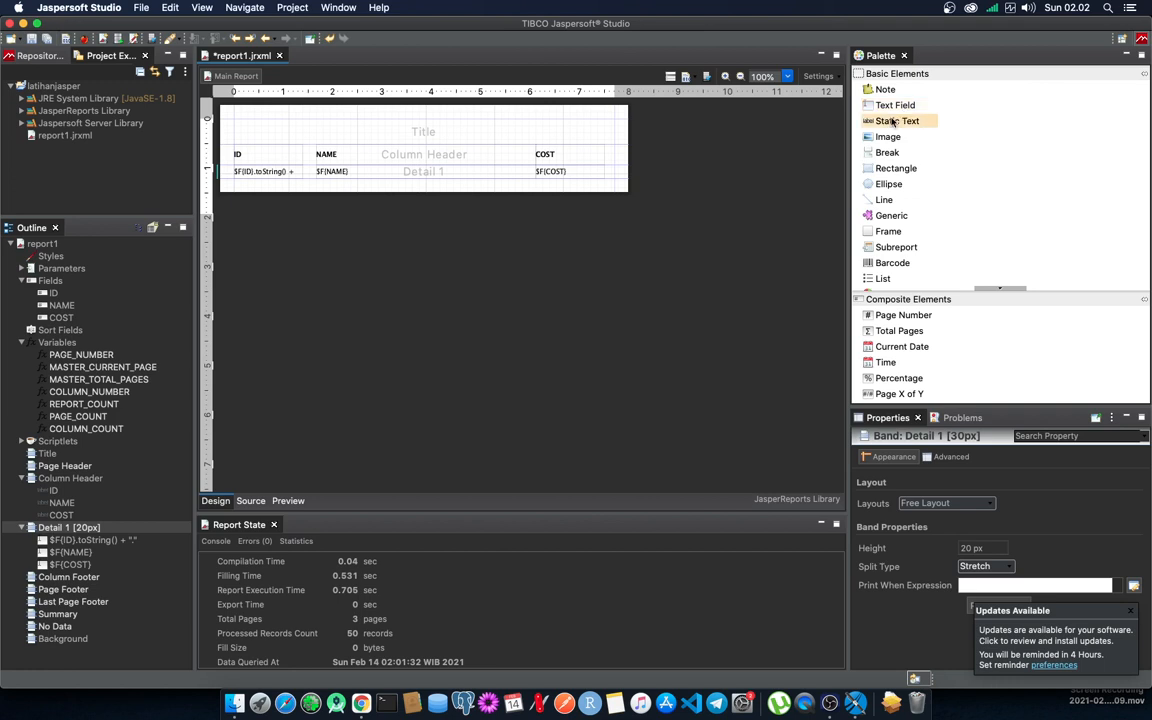
Add a full-width 560 × 40 px static text to the Title band, with font size 22 and horizontally and vertically centred text.
drag(893, 121, 618, 140)
drag(425, 148, 425, 153)
double_click(469, 38)
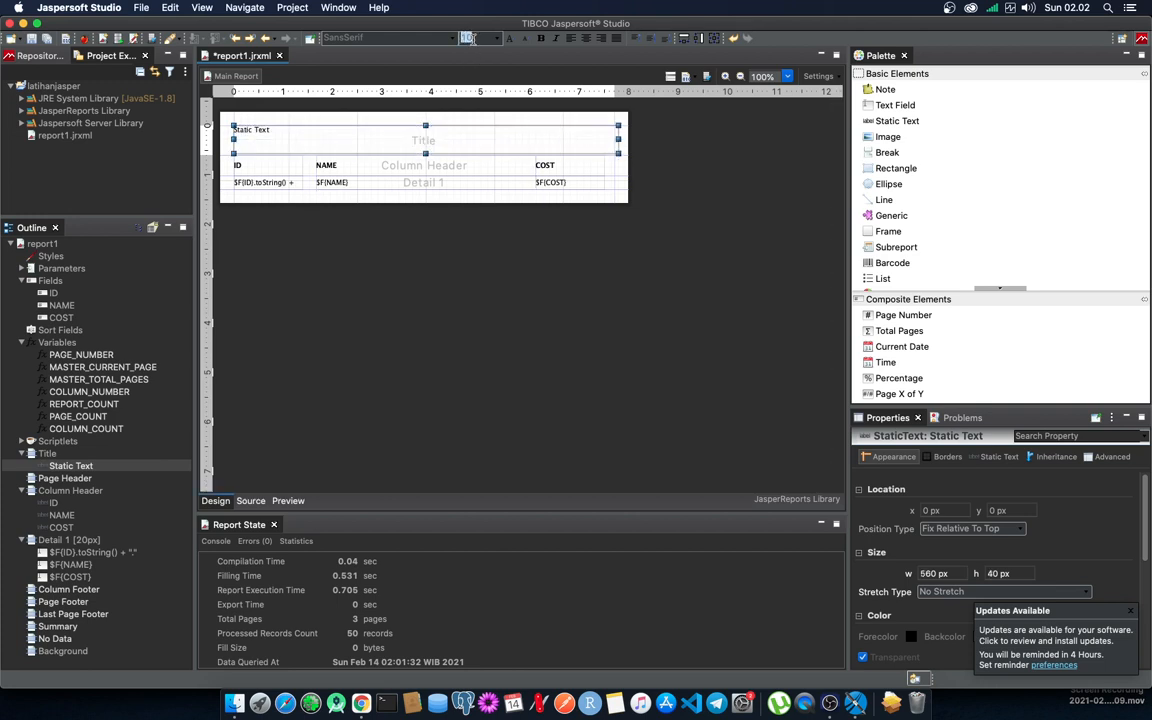
text(22)
key(Return)
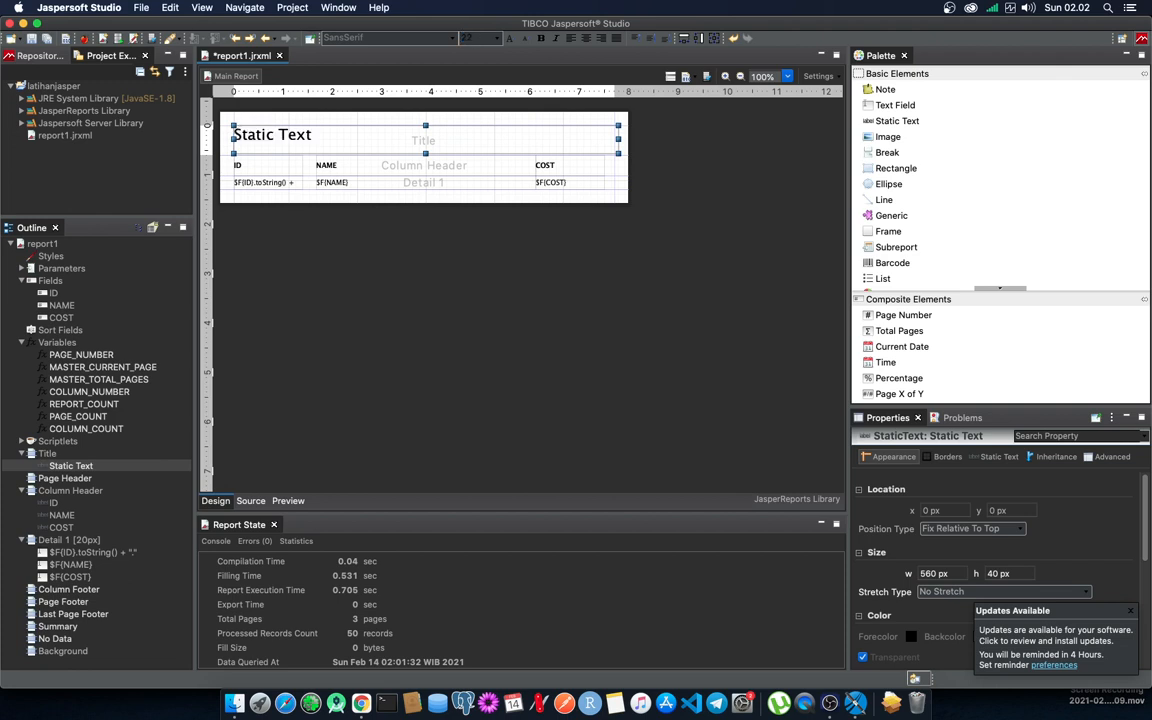
click(586, 38)
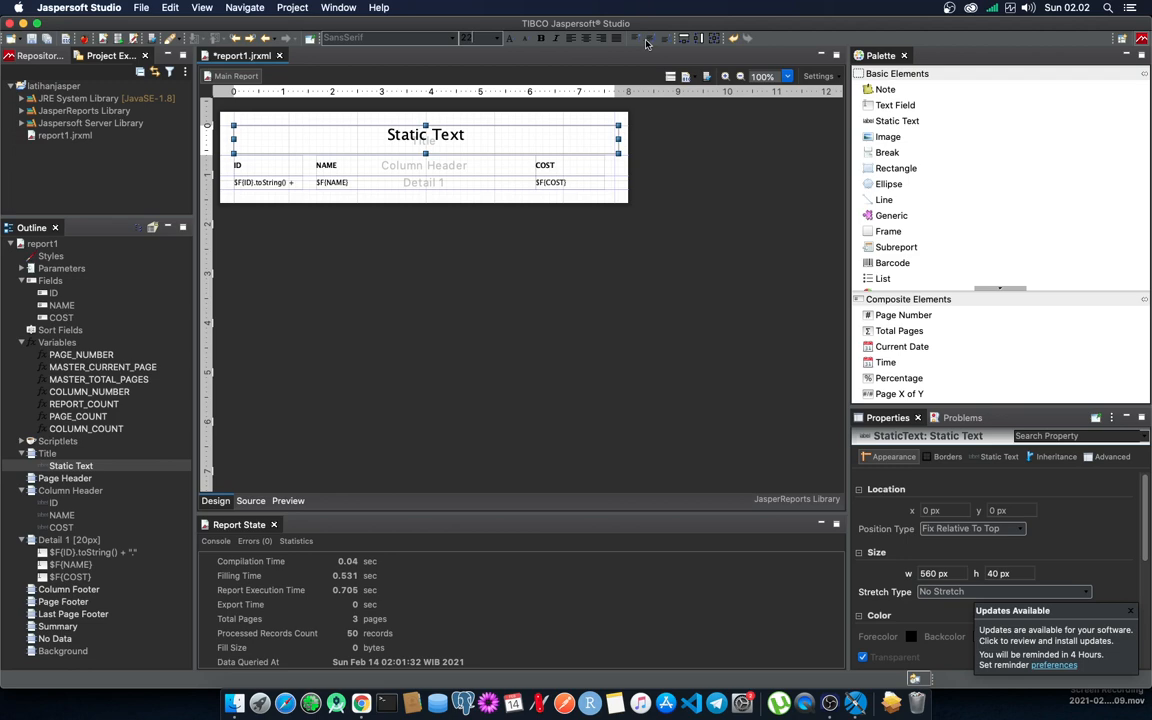
click(585, 38)
click(519, 264)
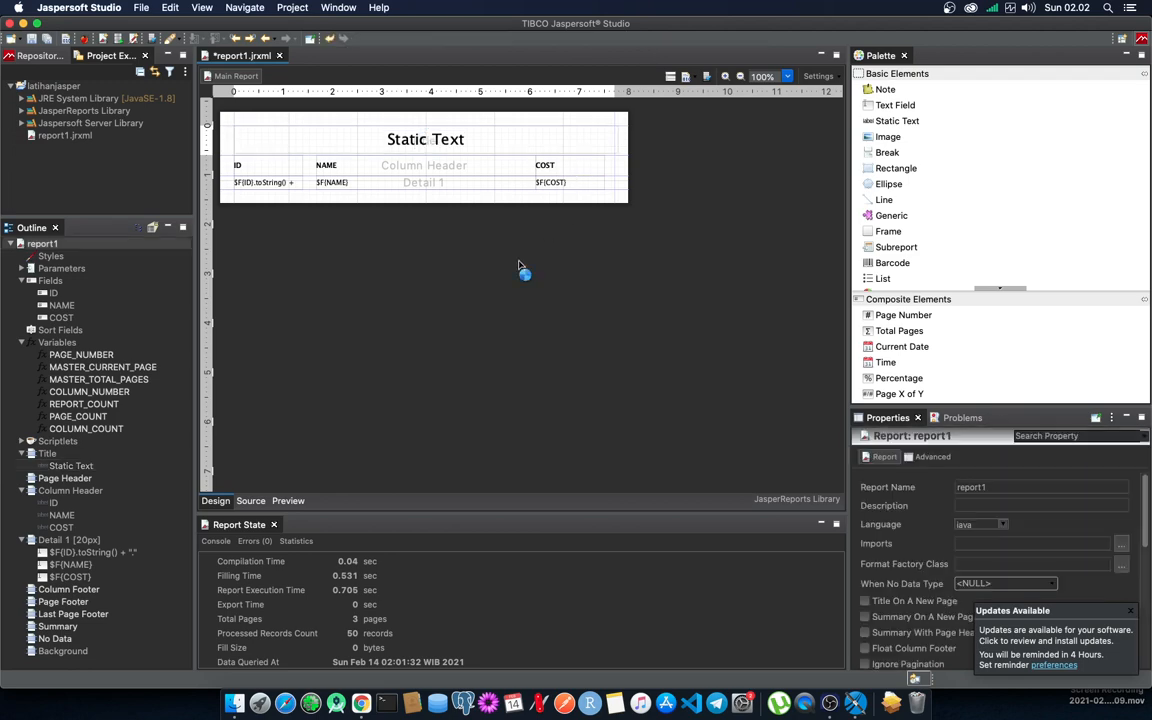
Save the report, check its title and rows in the preview and return to the design.
key(super+s)
click(288, 501)
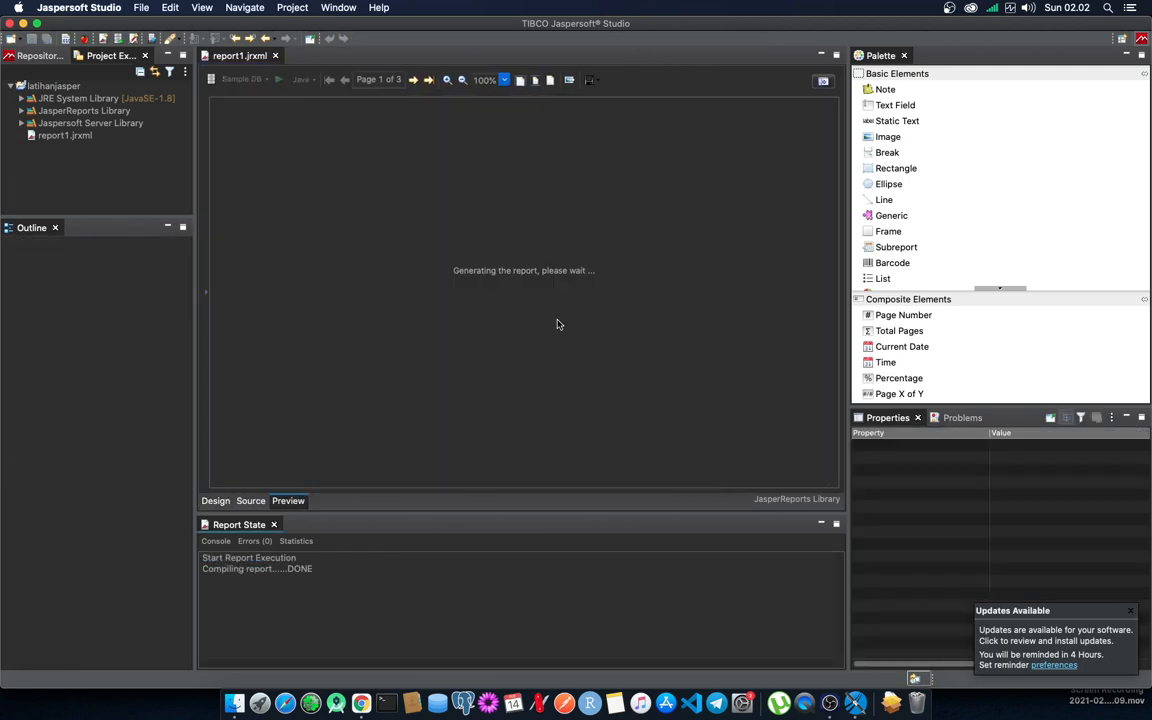
scroll(580, 312, down, 5)
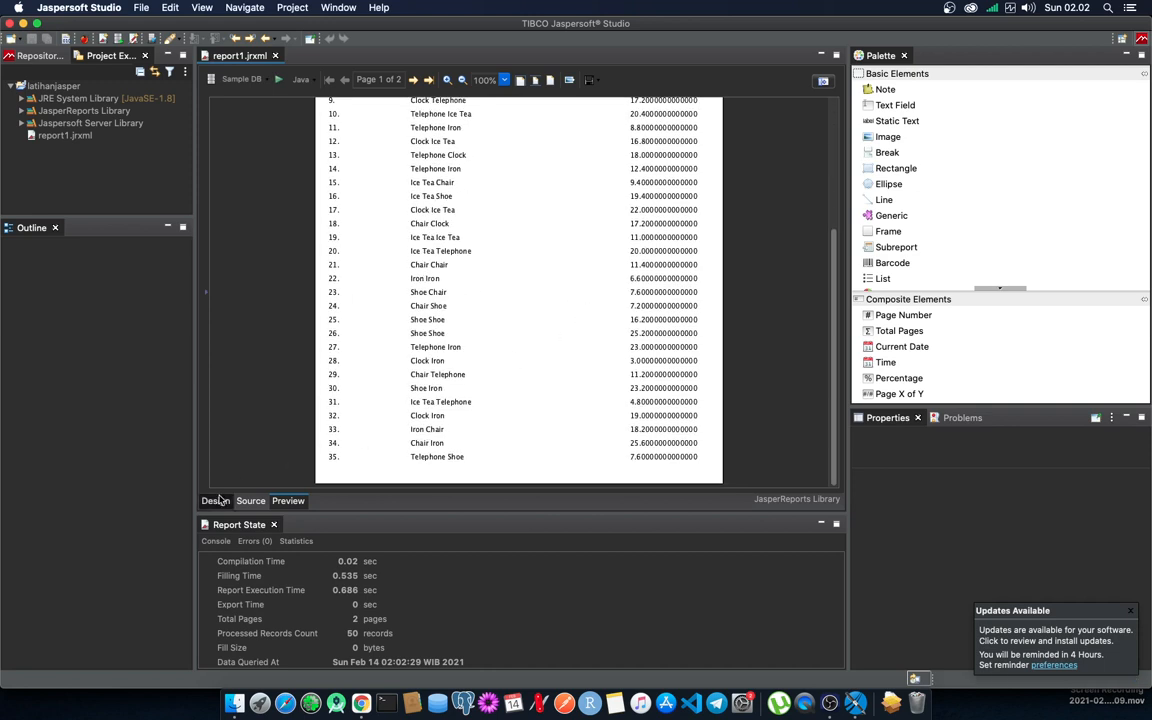
scroll(430, 340, up, 5)
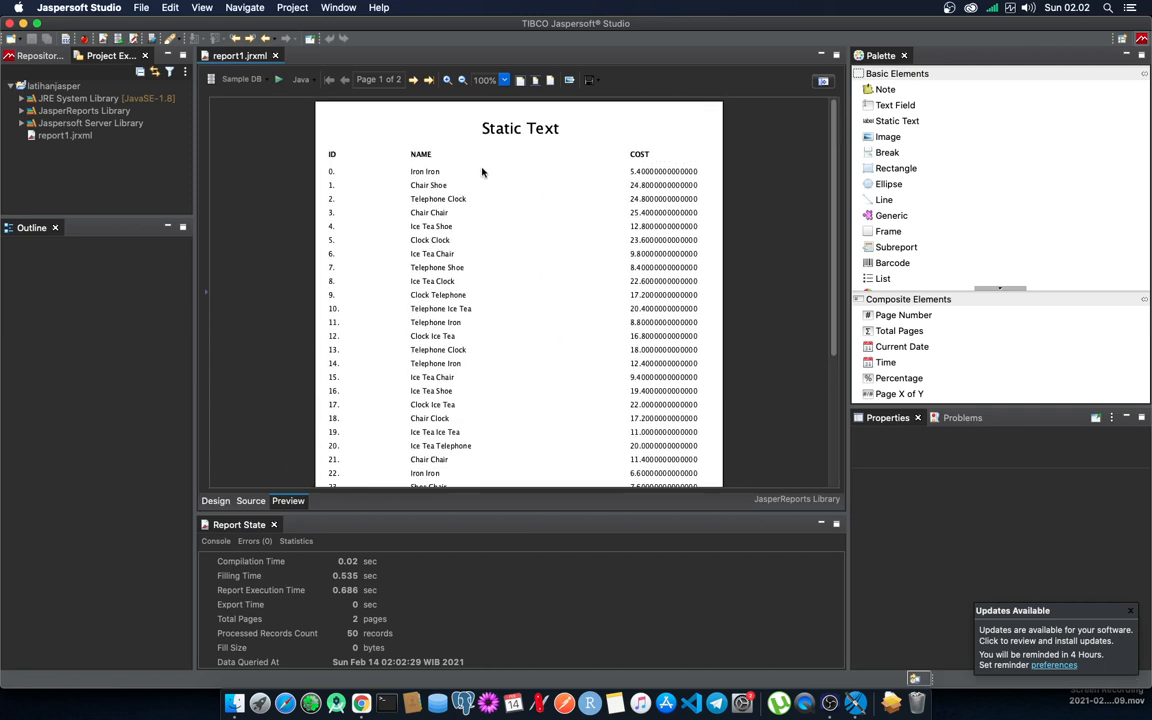
click(215, 500)
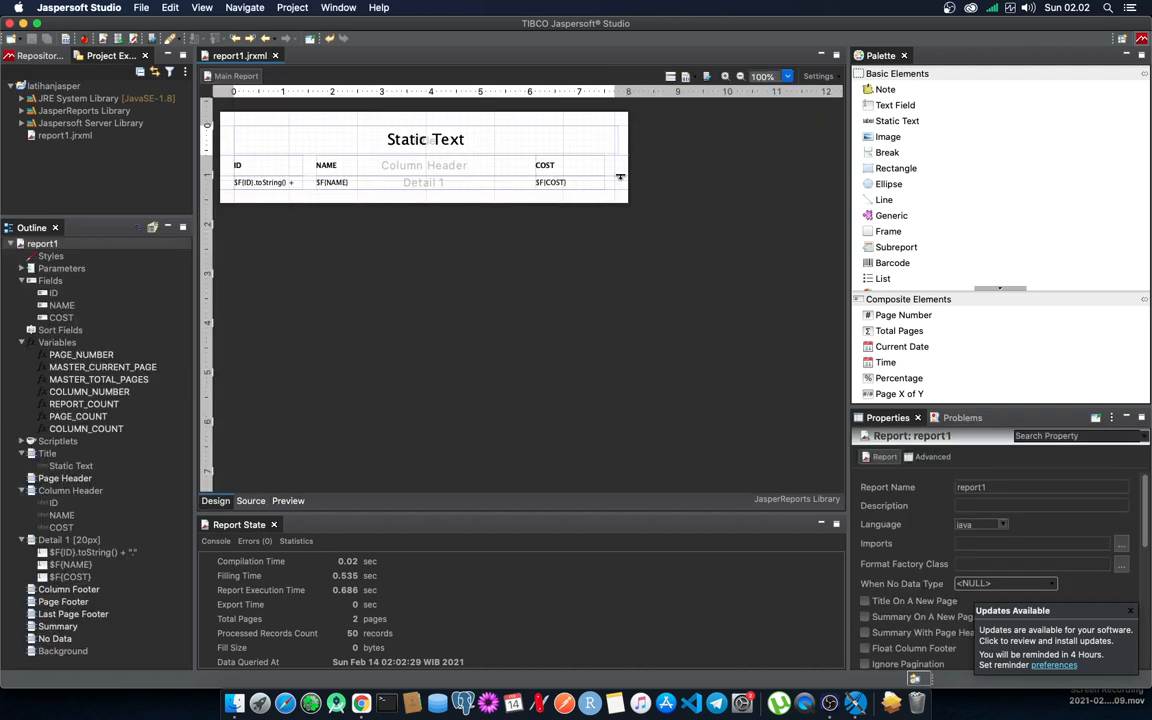
Add a horizontal line 560 px wide and 1 px high below the Column Header headings at y 30 px, and fit the band to it.
drag(620, 177, 620, 200)
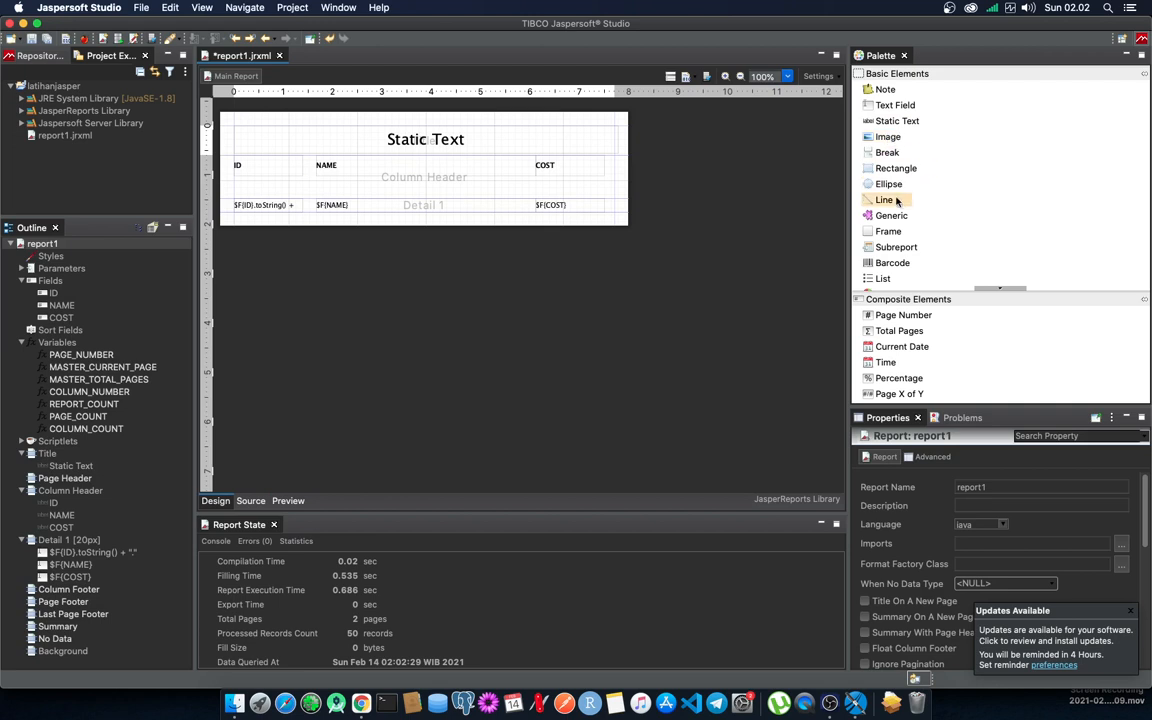
drag(897, 200, 234, 177)
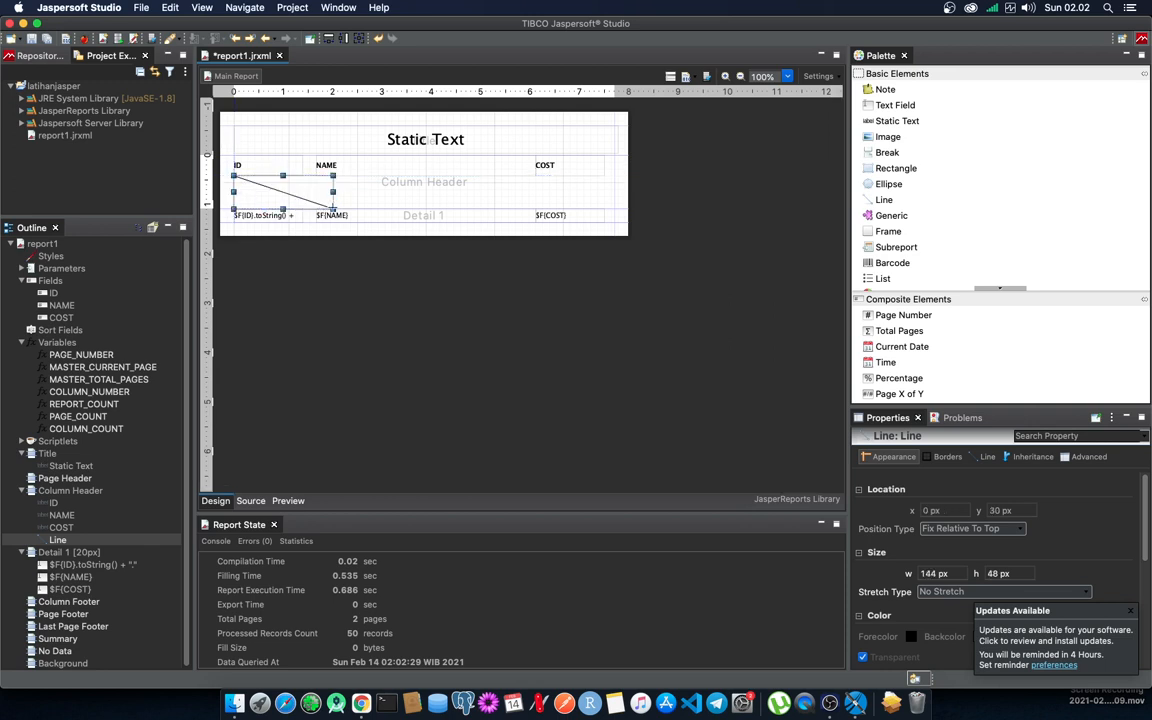
drag(333, 208, 617, 177)
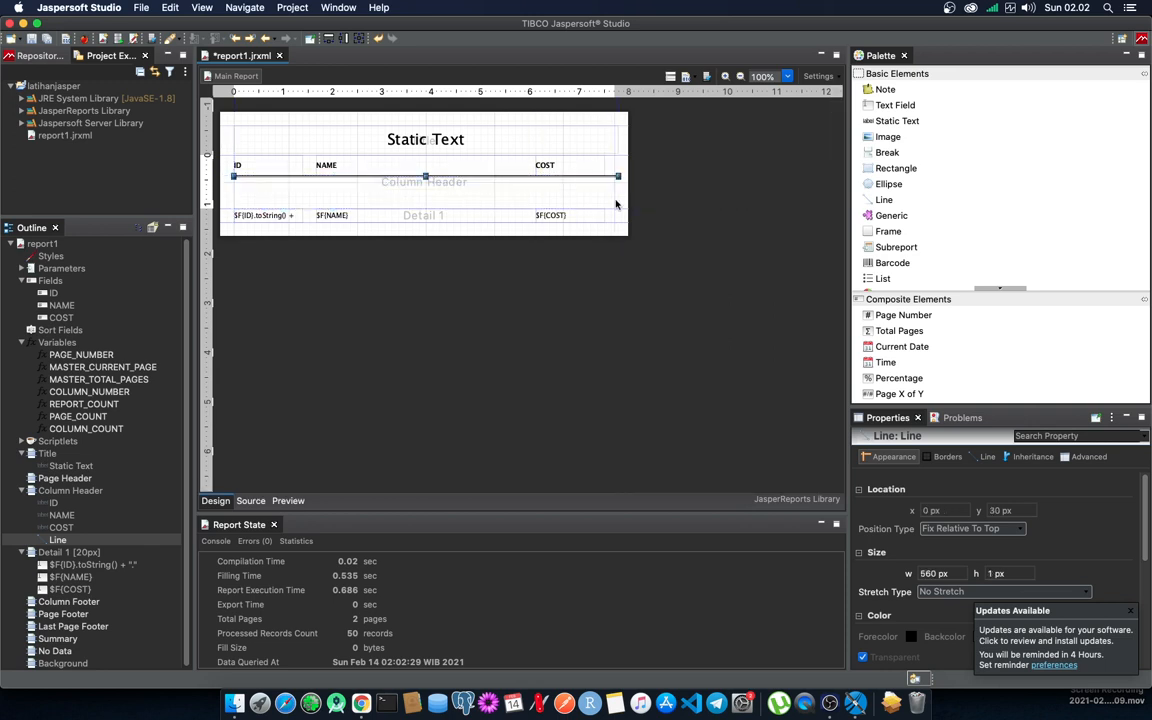
double_click(616, 209)
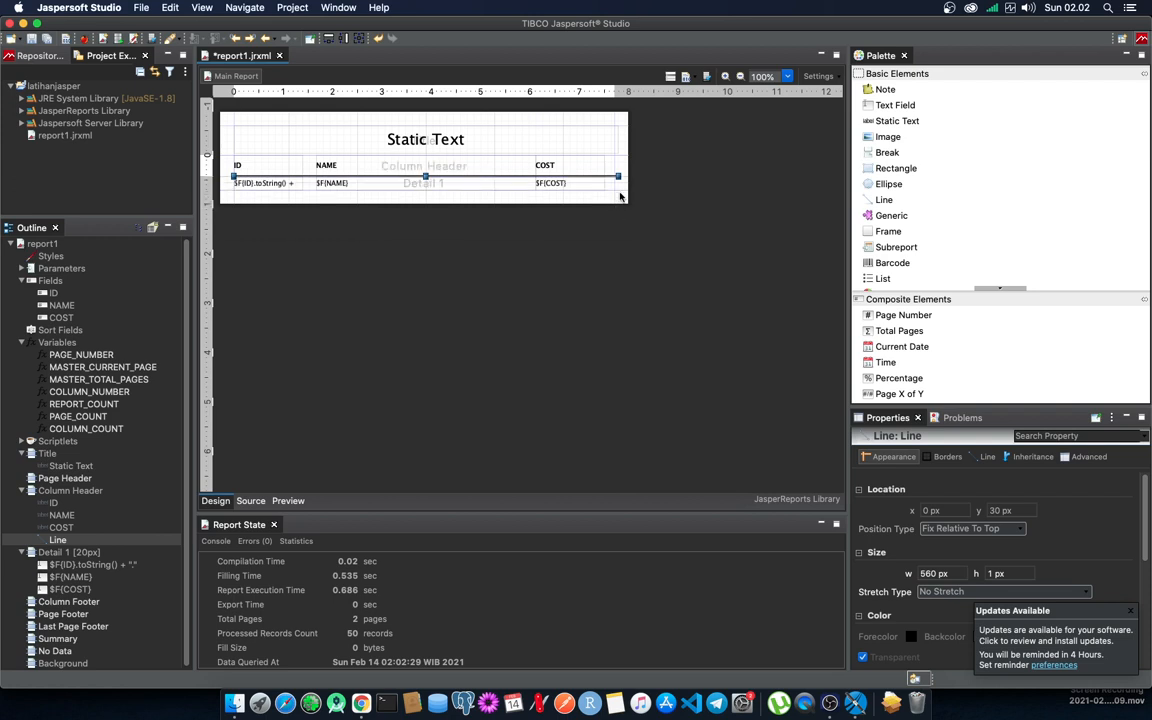
Enlarge the Detail 1 band and add a horizontal line 560 px wide and 1 px high below its fields at y 20 px.
drag(620, 191, 620, 218)
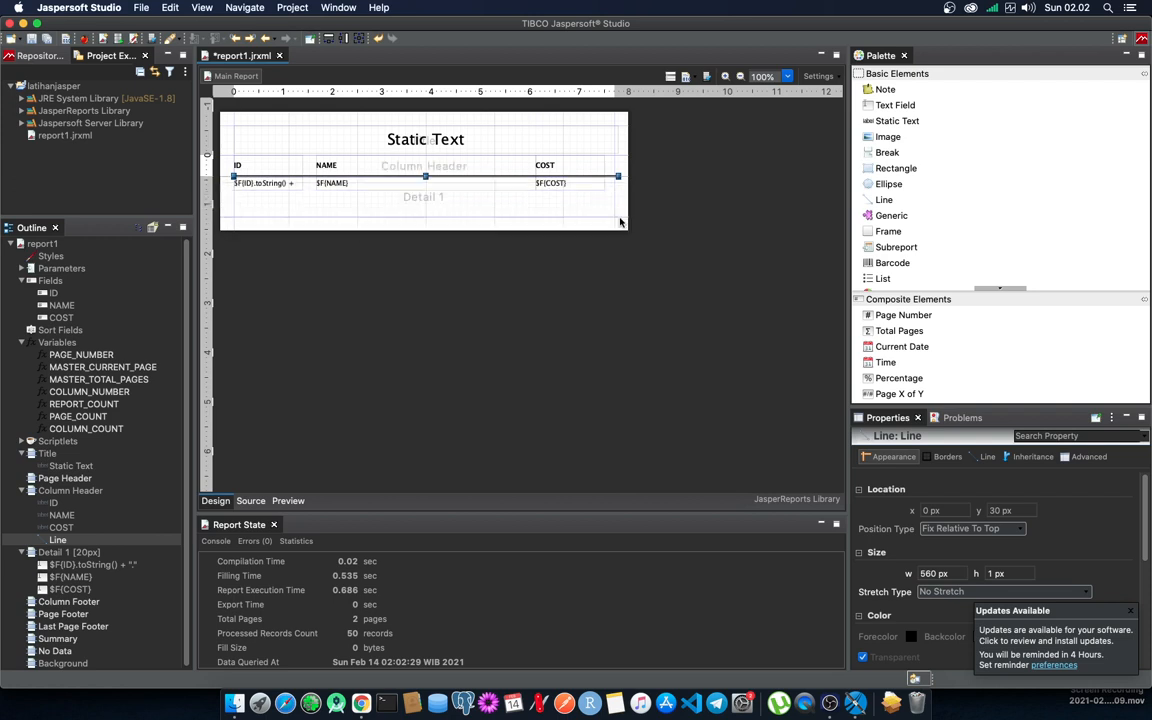
drag(879, 198, 234, 190)
drag(353, 190, 619, 190)
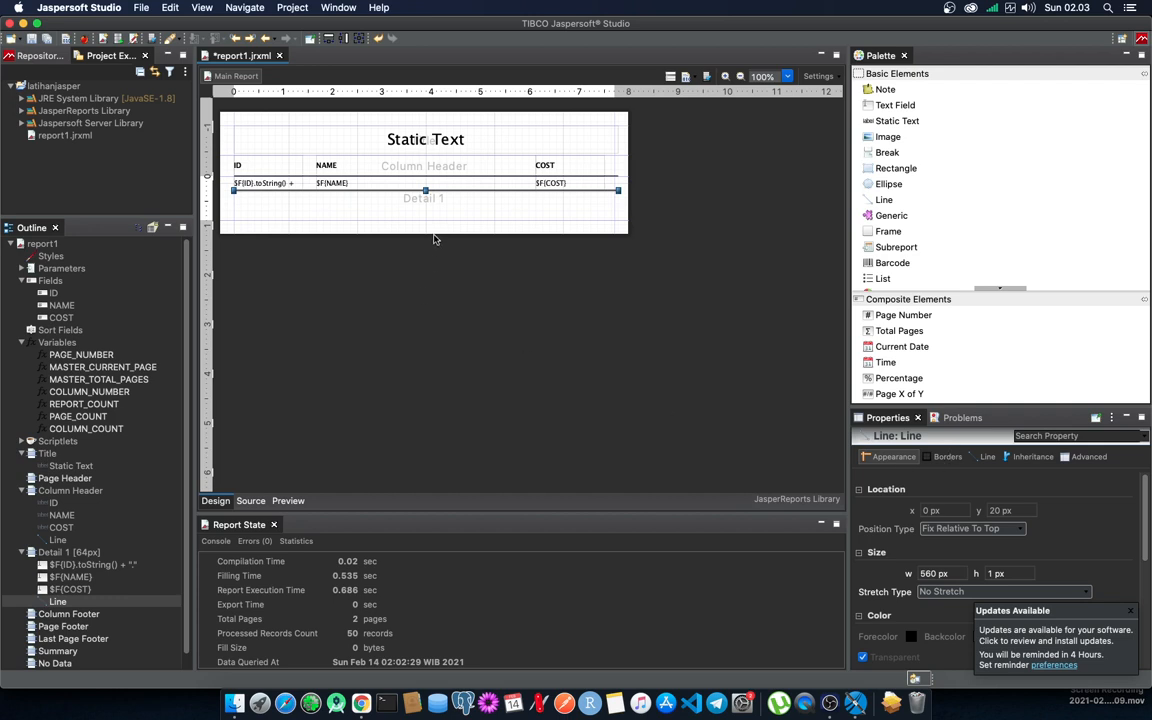
Set the border line style of the Detail 1 line to Dotted.
click(947, 457)
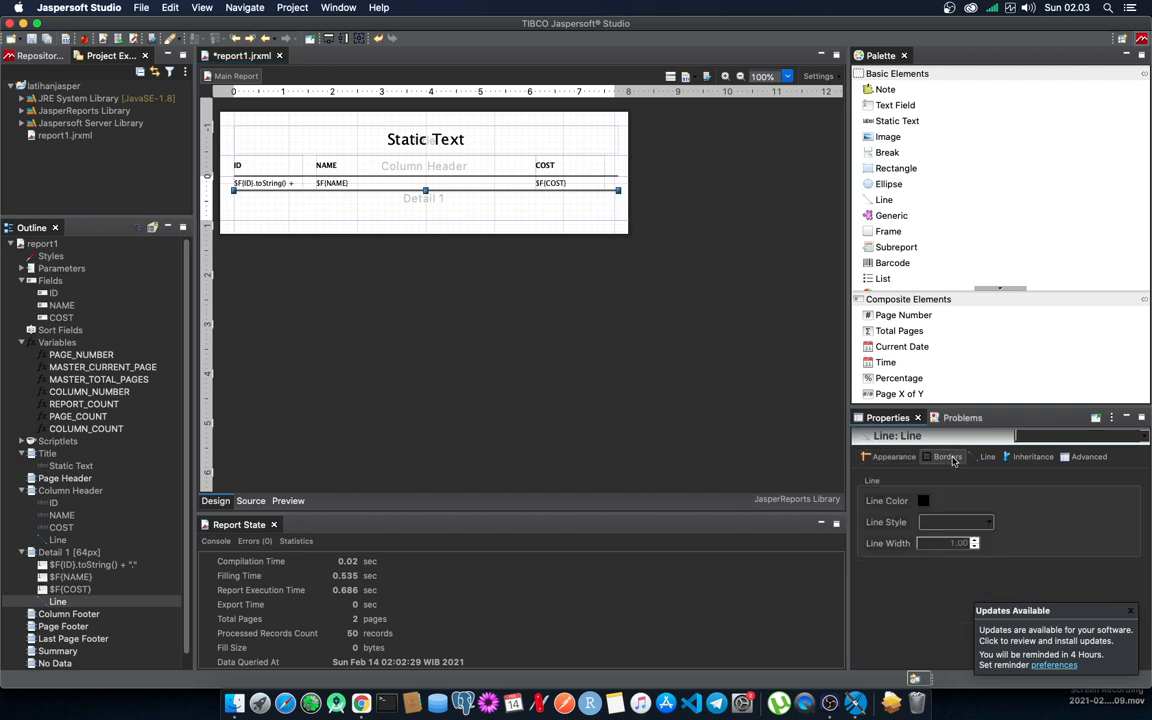
click(987, 522)
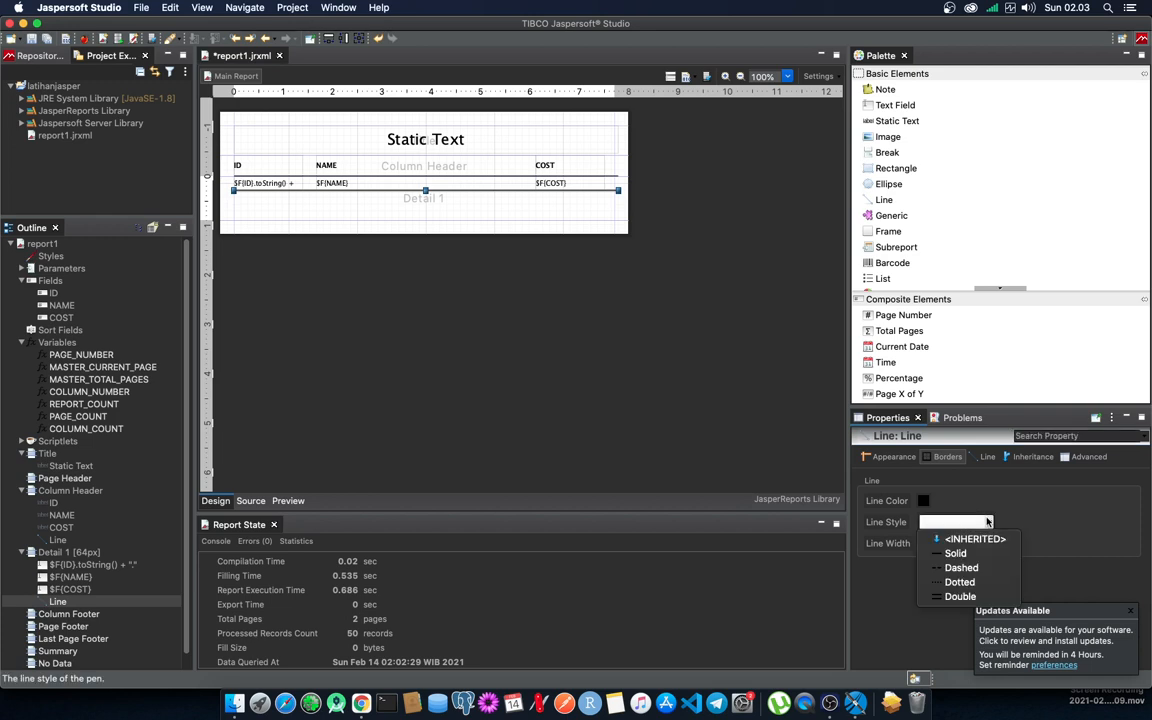
click(973, 583)
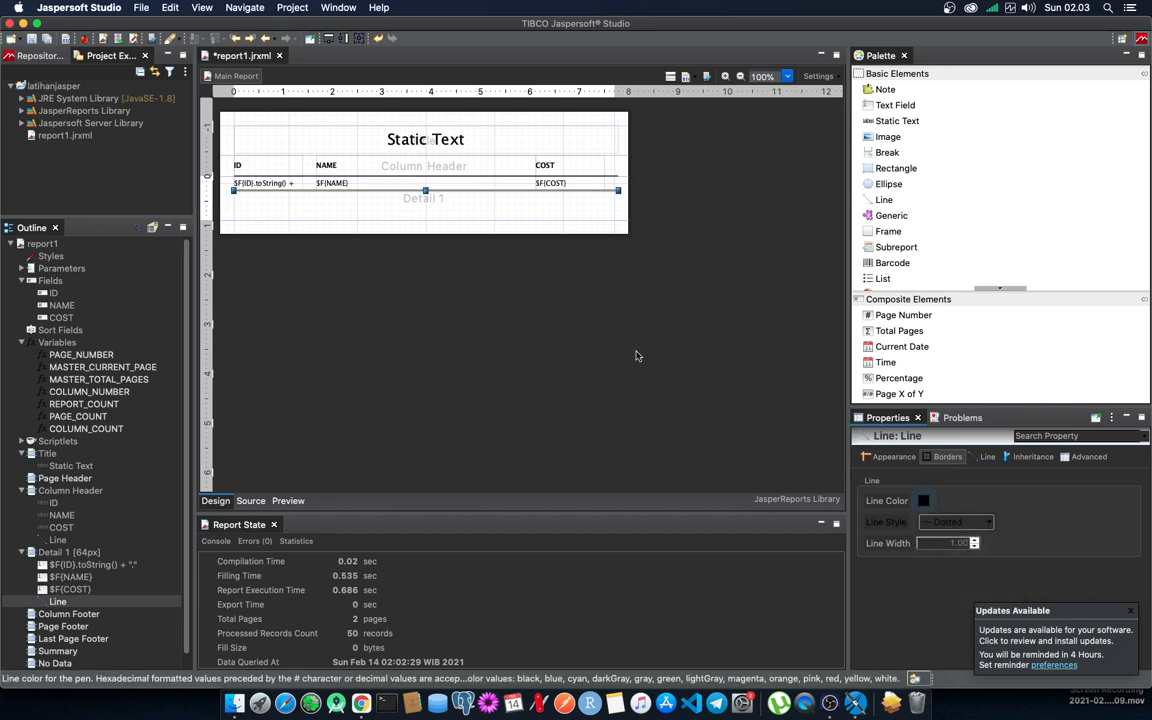
click(555, 219)
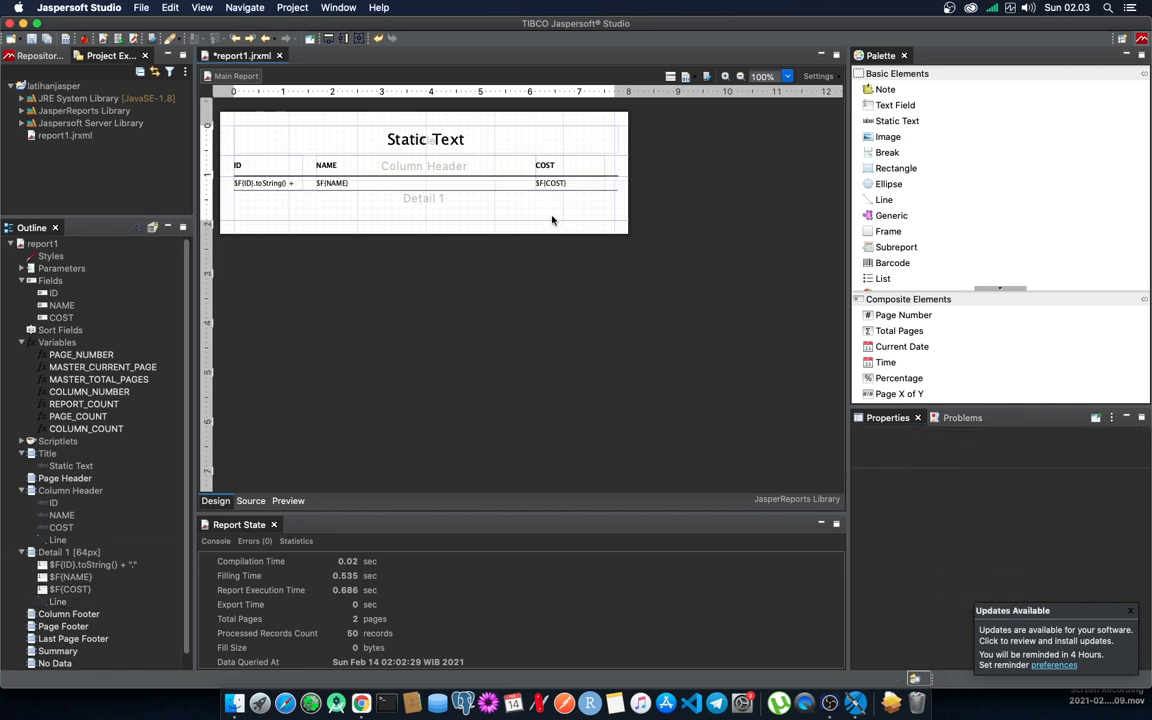
Shrink the Detail 1 band to 21 px so that it ends at its line.
click(612, 190)
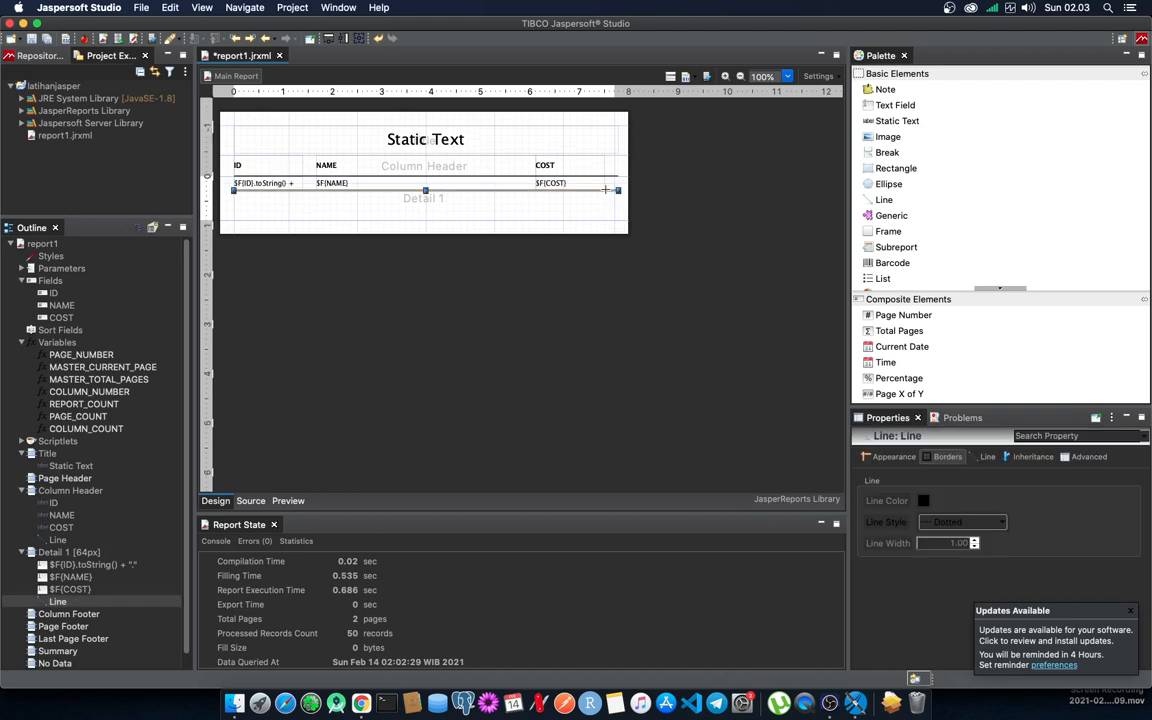
drag(606, 190, 606, 190)
double_click(602, 221)
click(417, 433)
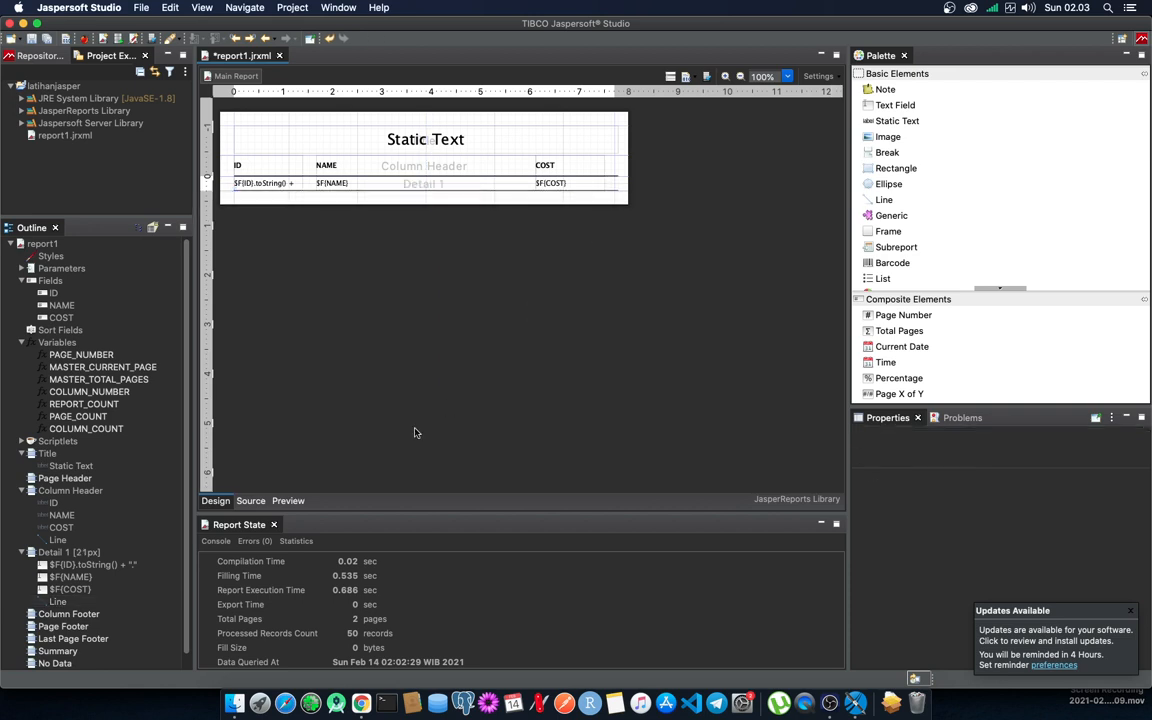
Save the report, check the row separator lines down the first preview page and return to the design.
key(super+s)
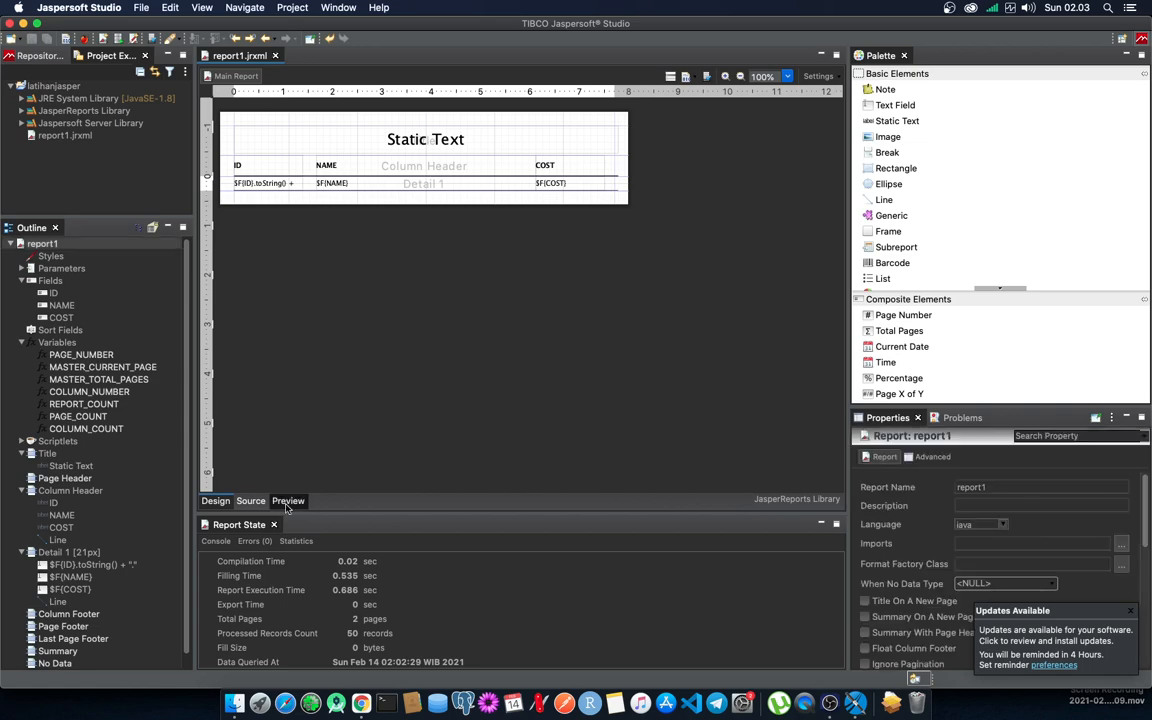
click(288, 500)
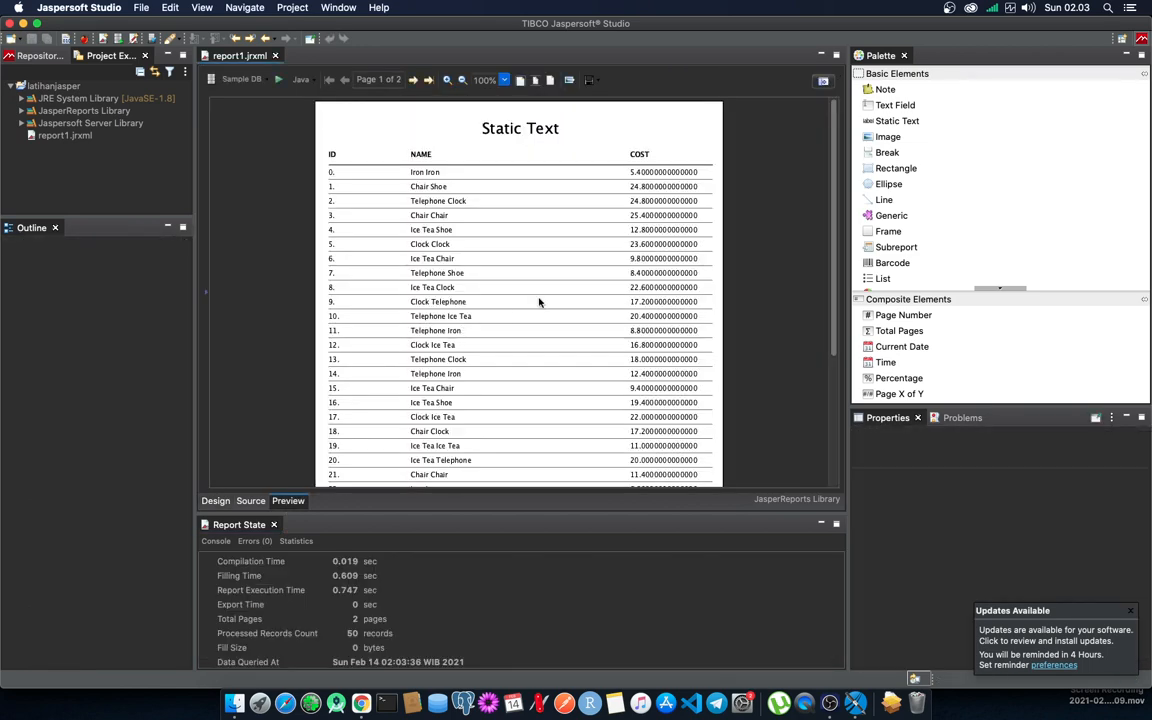
scroll(537, 305, down, 5)
scroll(537, 310, down, 2)
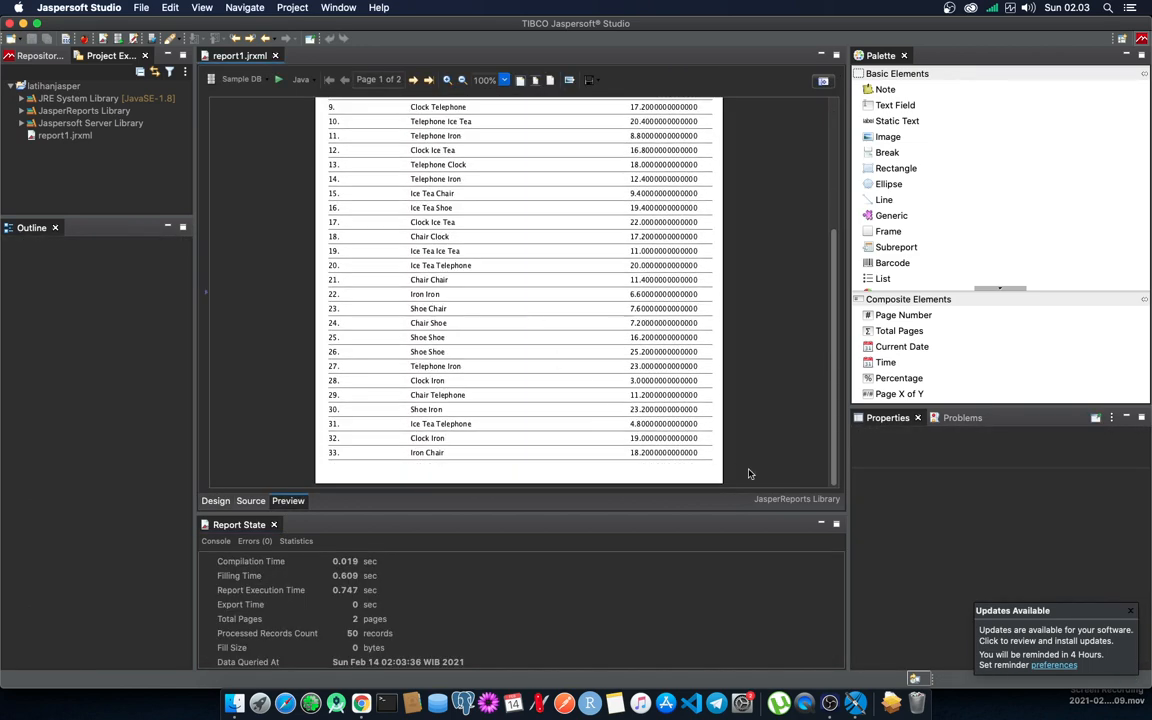
scroll(779, 405, up, 5)
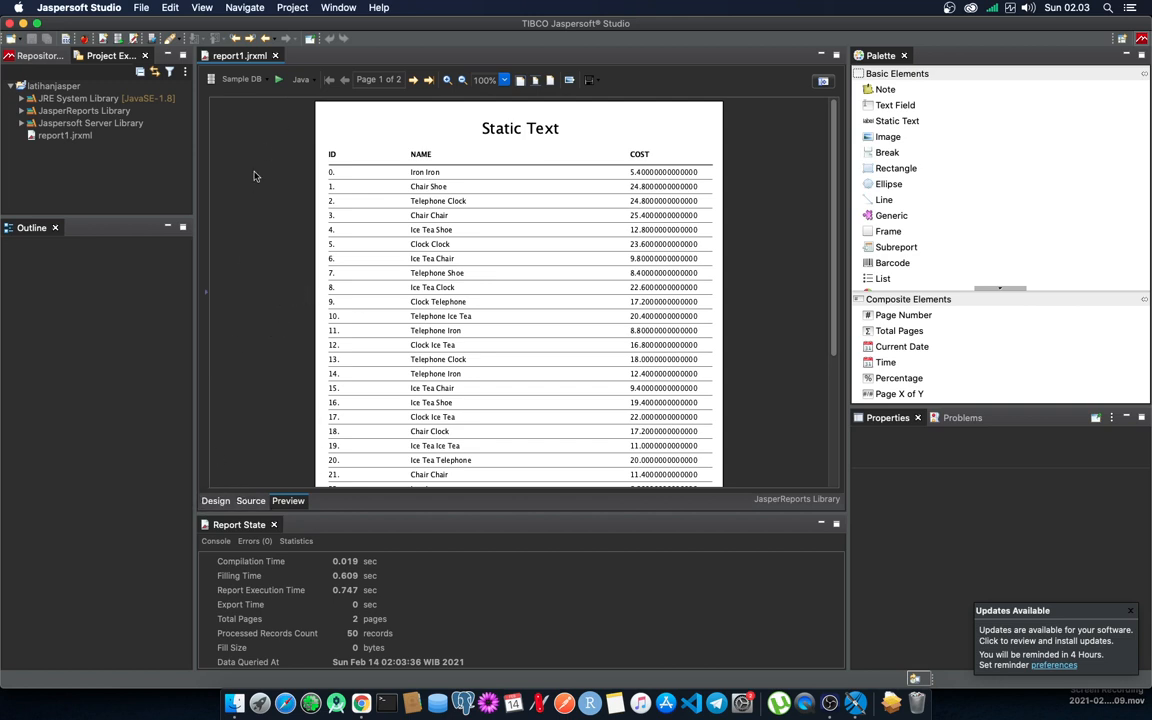
click(215, 500)
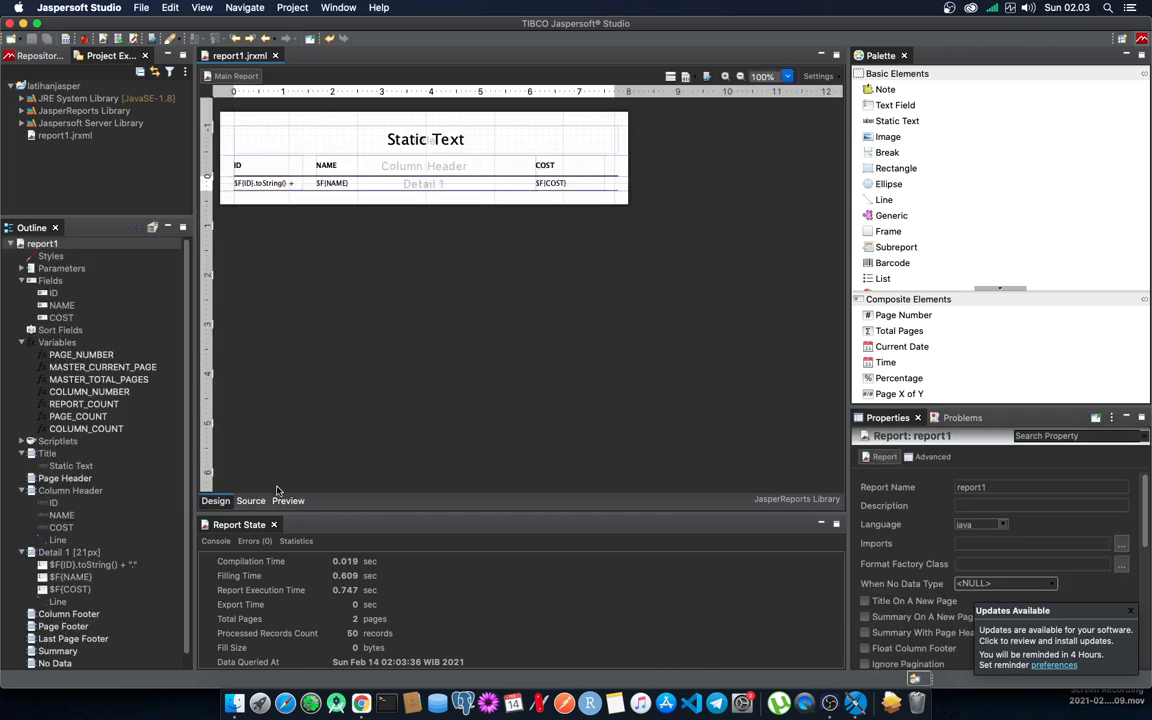
Rerun the report preview with the Sample DB data and go back to the design.
click(286, 500)
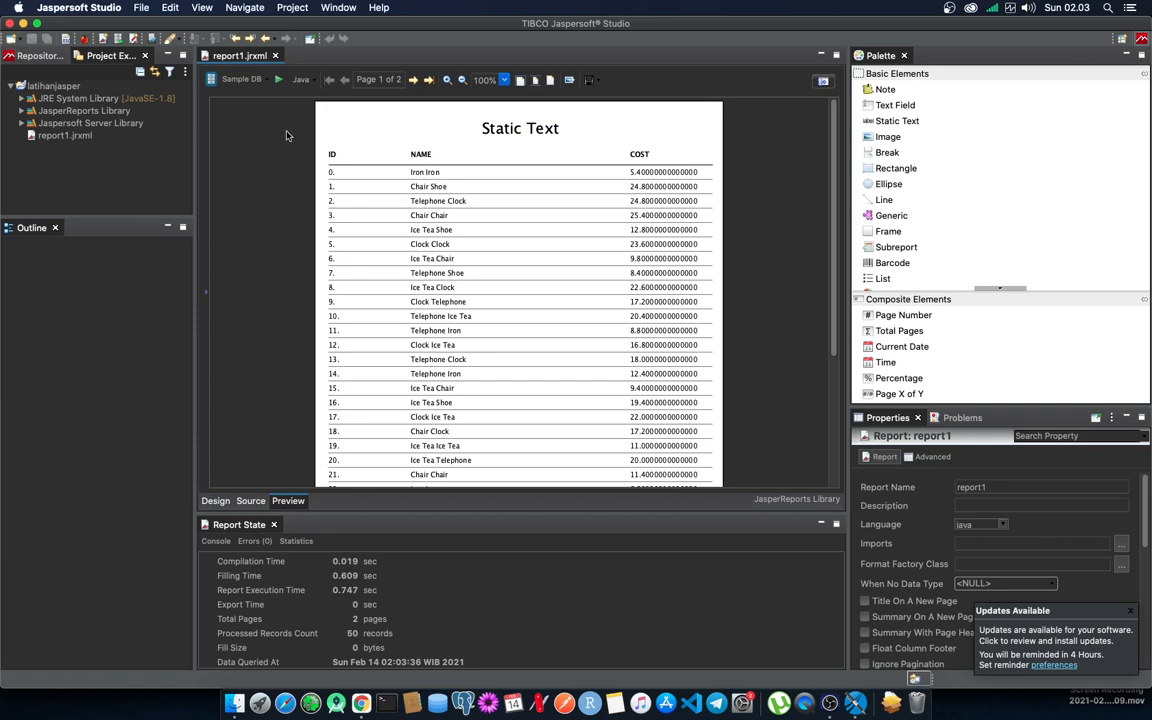
click(279, 81)
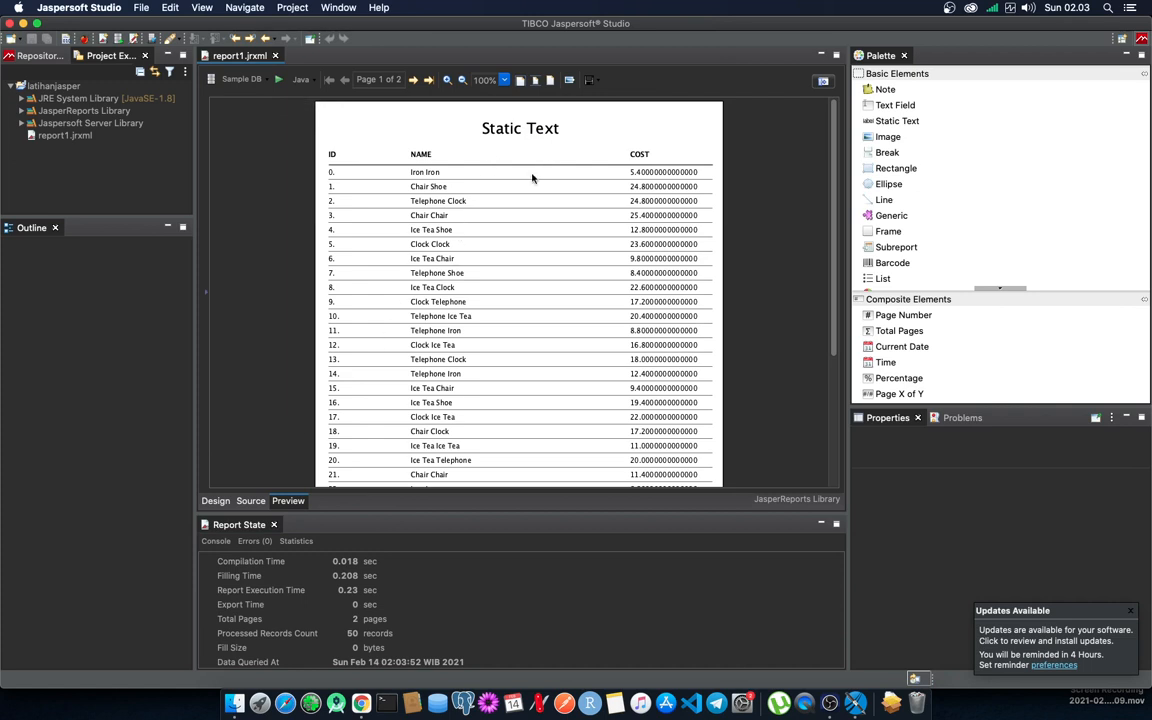
click(215, 501)
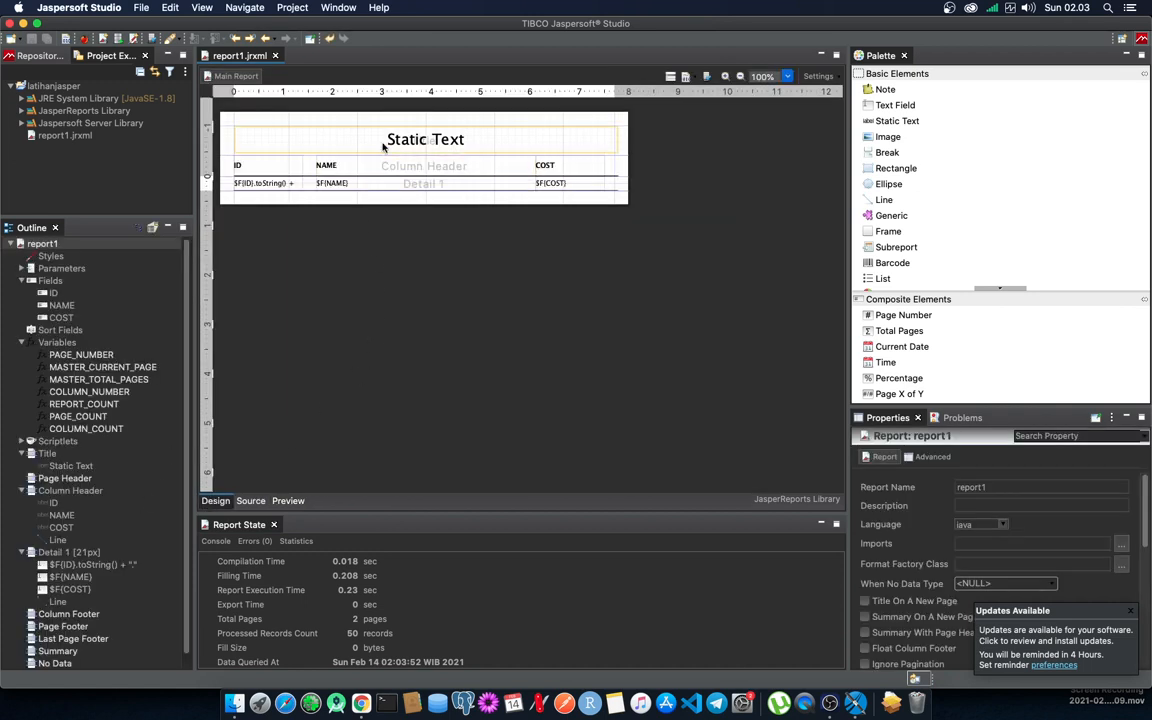
Preview the report, look through its JRXML source from the query down to the column header, and return to the preview.
click(284, 504)
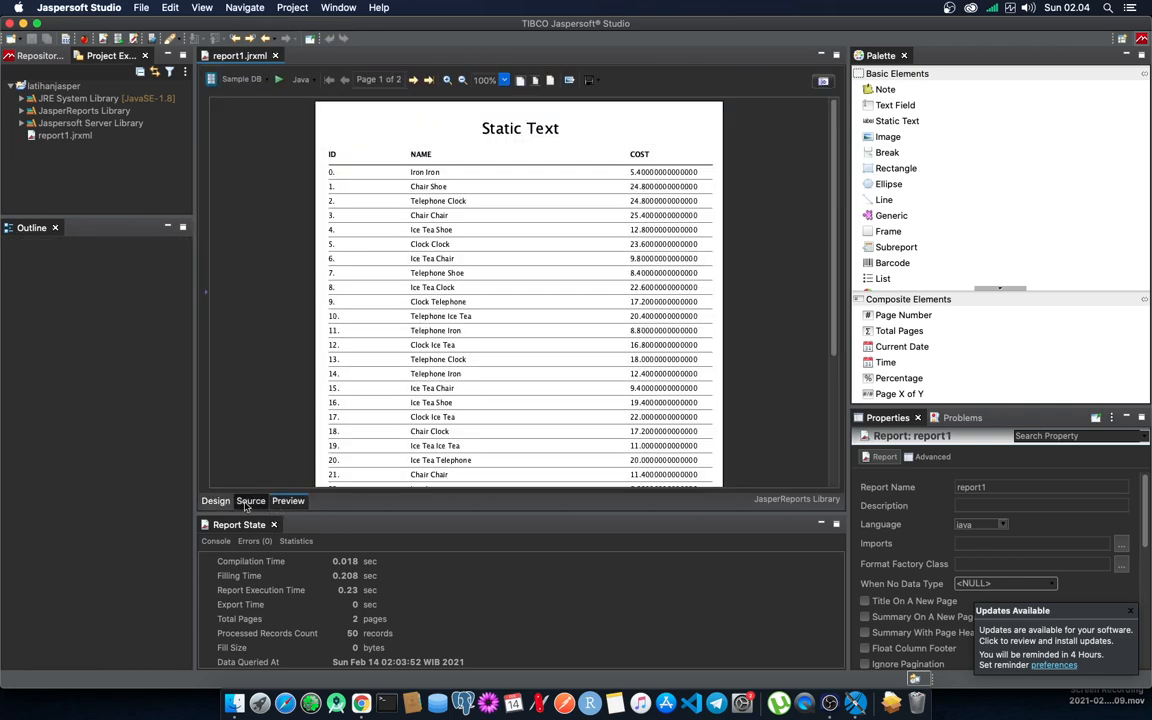
click(250, 501)
scroll(394, 232, down, 2)
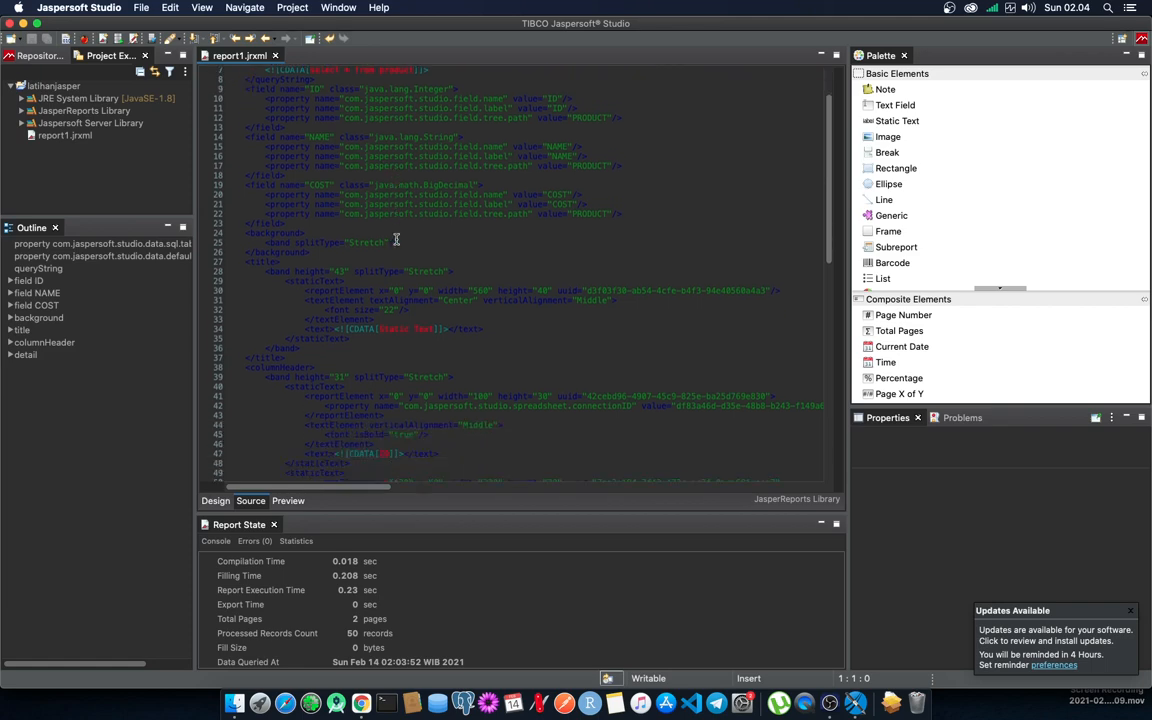
scroll(396, 240, up, 2)
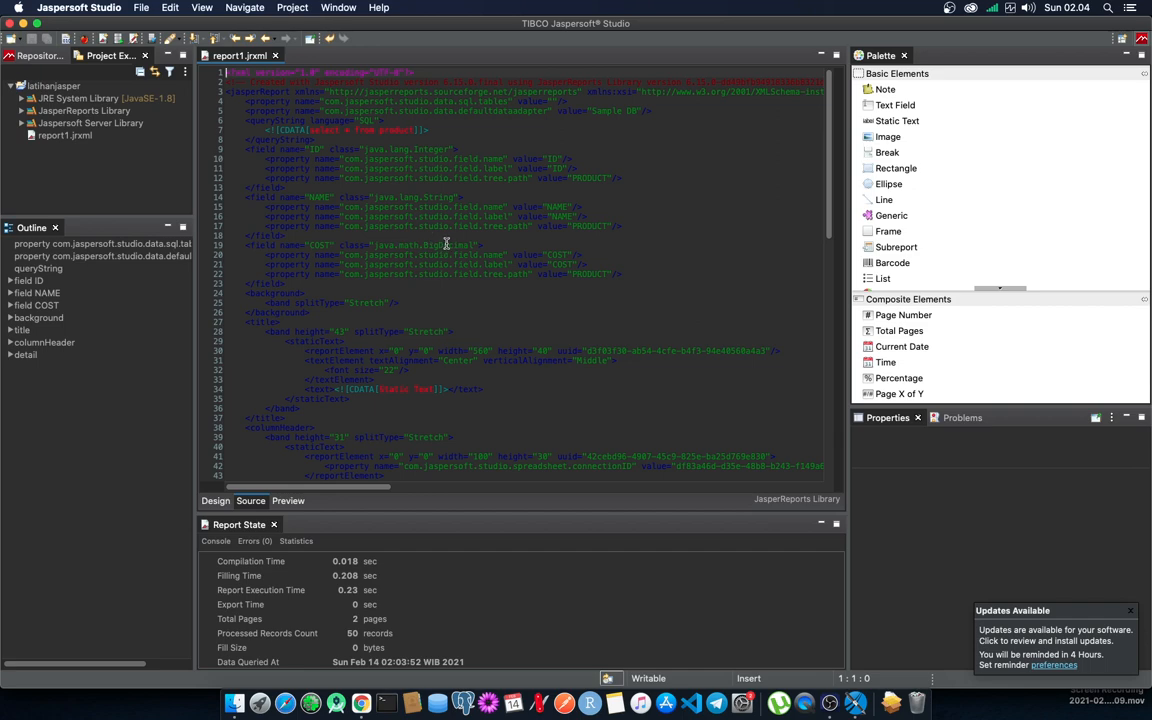
drag(210, 78, 435, 424)
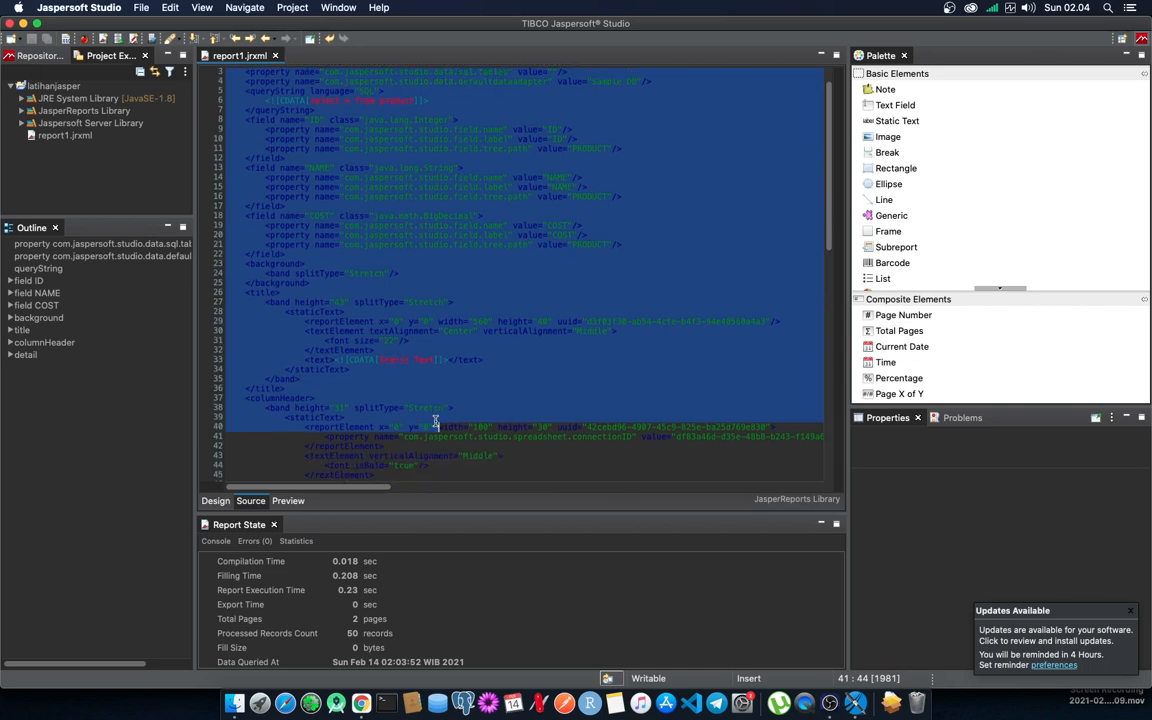
click(288, 500)
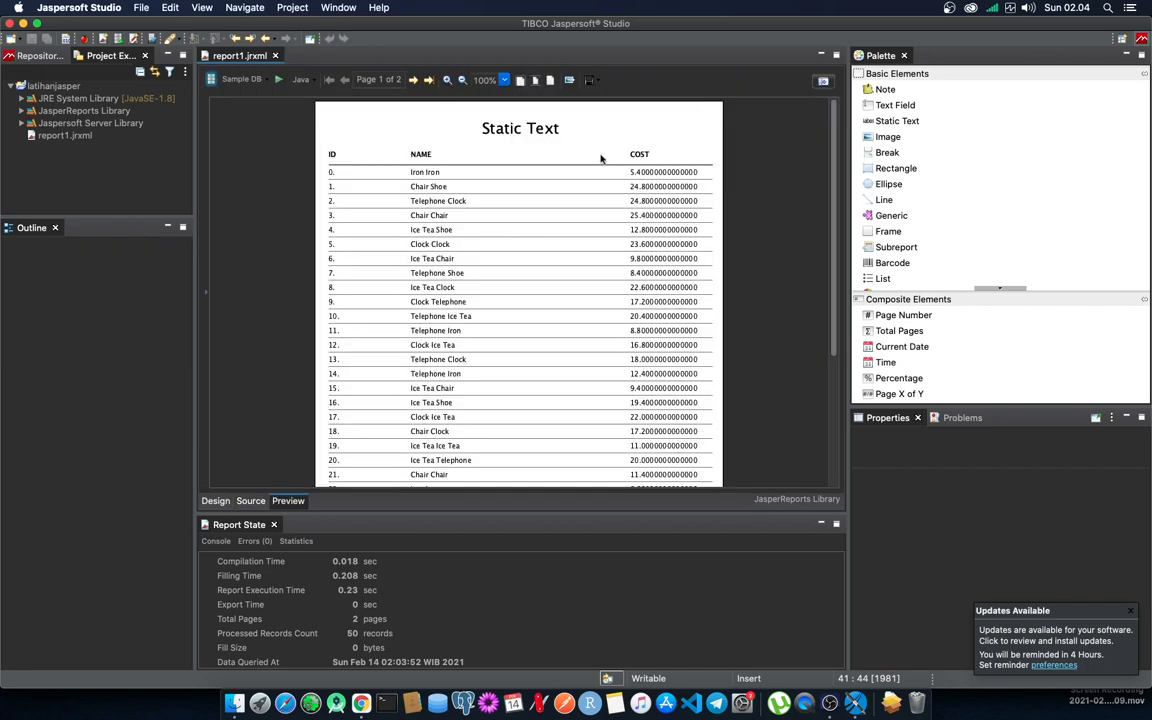
click(595, 84)
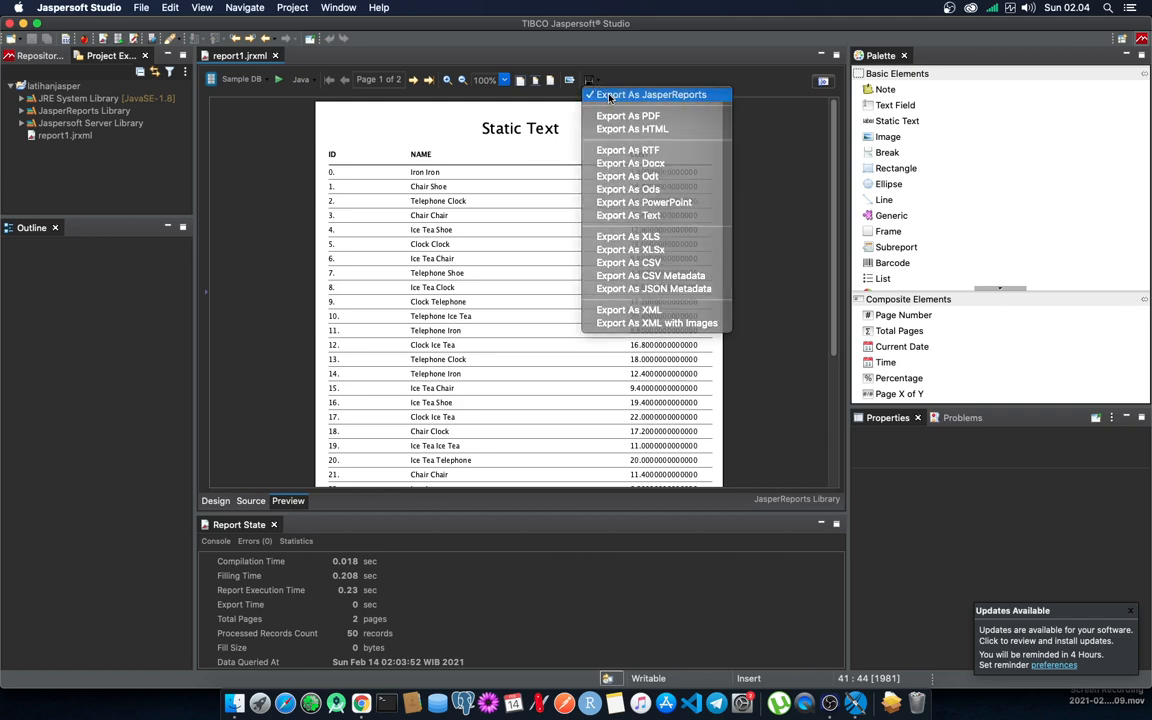
click(609, 96)
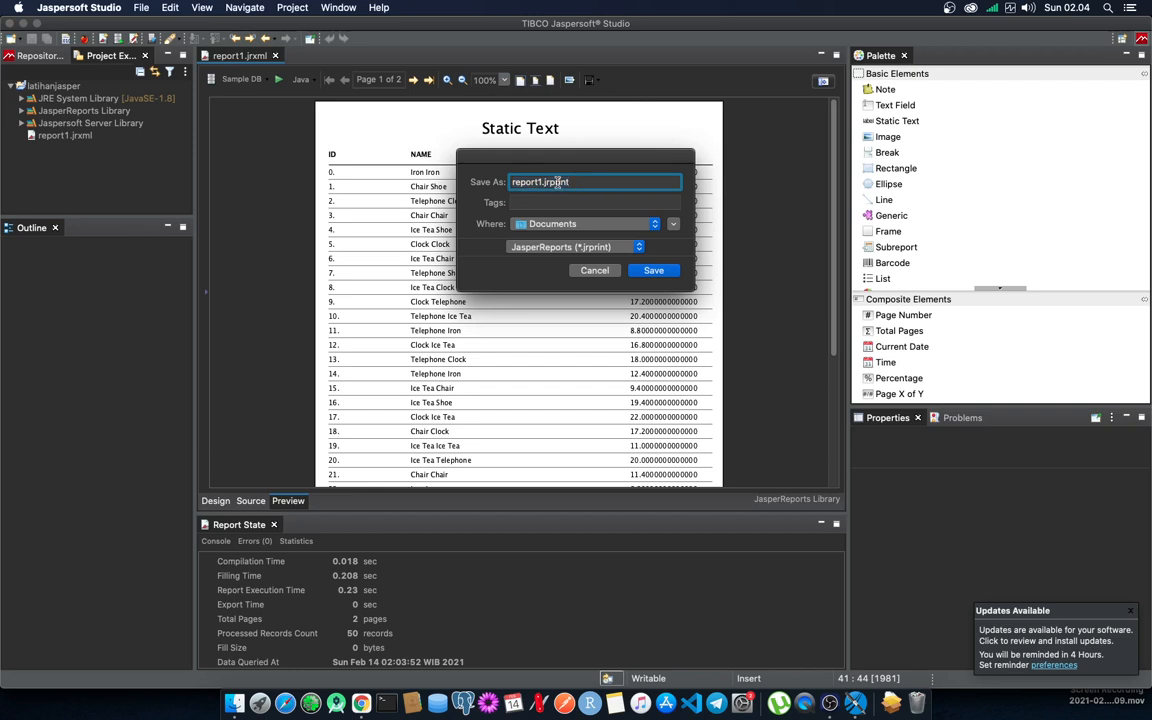
click(565, 182)
drag(572, 184, 484, 172)
click(595, 271)
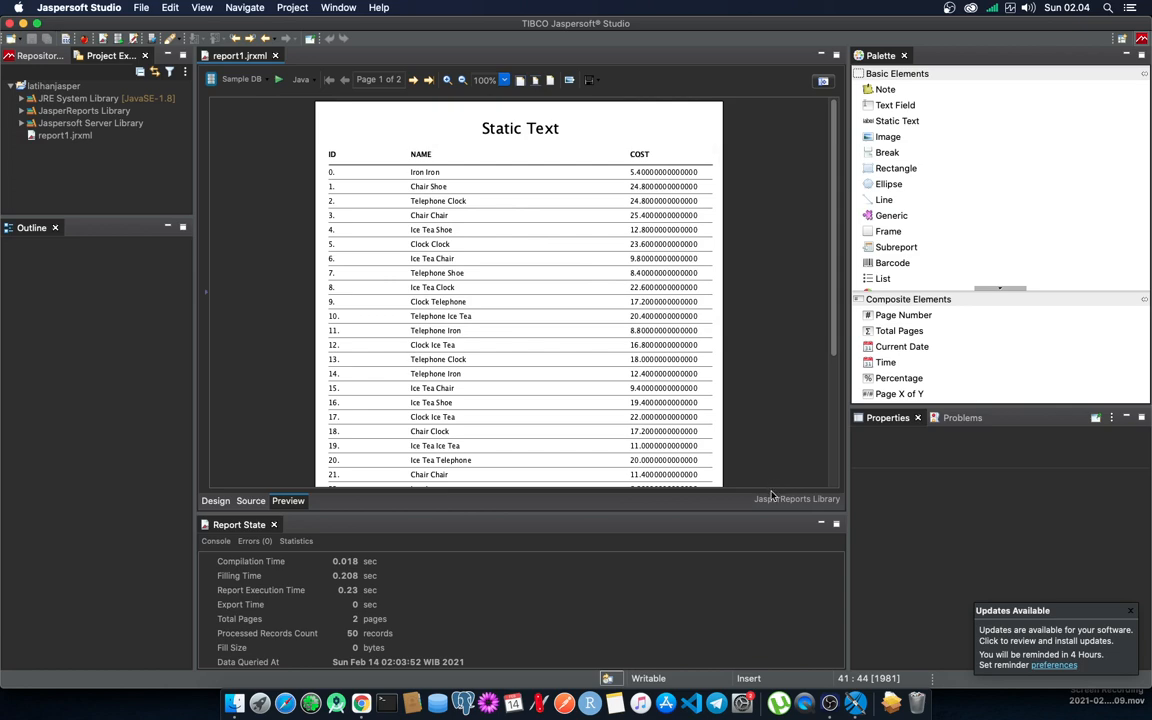
Look over the first preview page down to its last row and review the available export formats.
scroll(814, 475, down, 5)
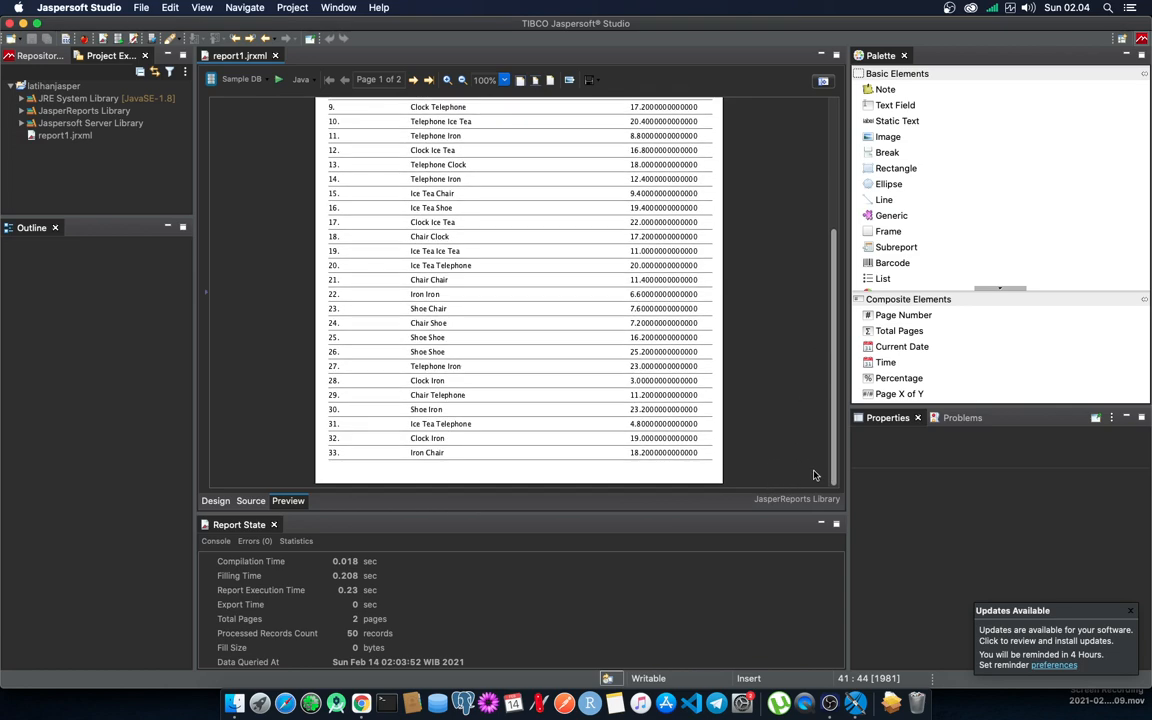
scroll(814, 475, up, 5)
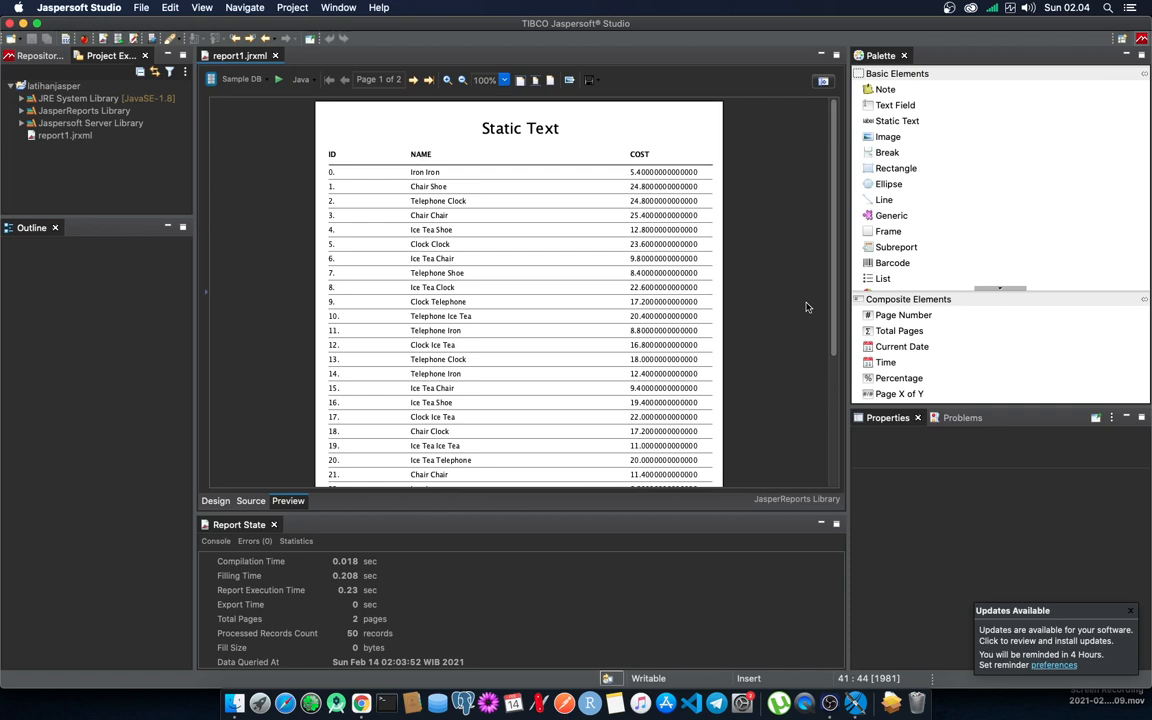
click(595, 81)
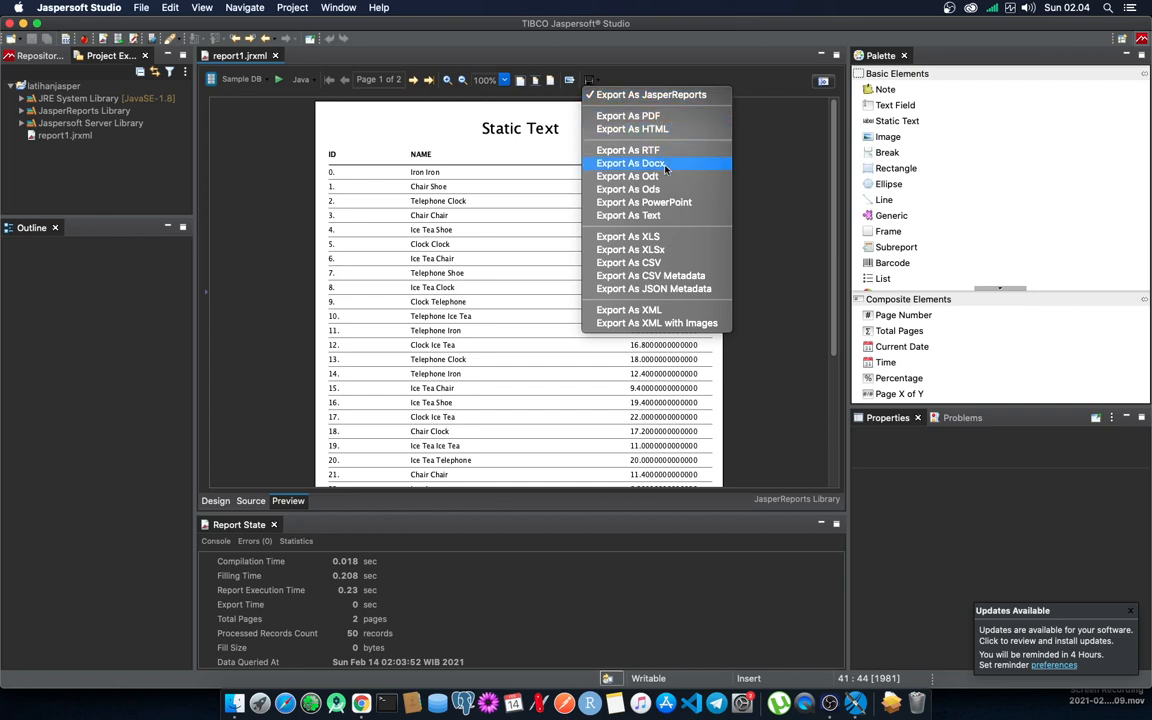
click(261, 182)
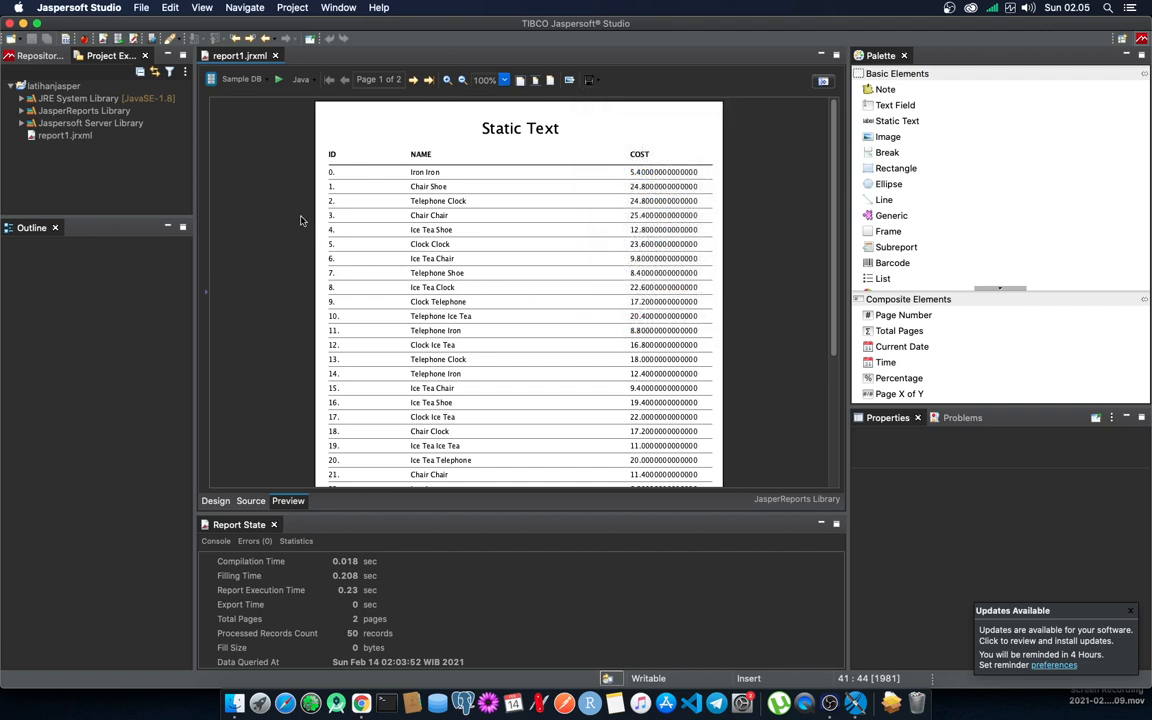
Minimize the Report State view and widen the report editor area to give the preview more room.
click(820, 523)
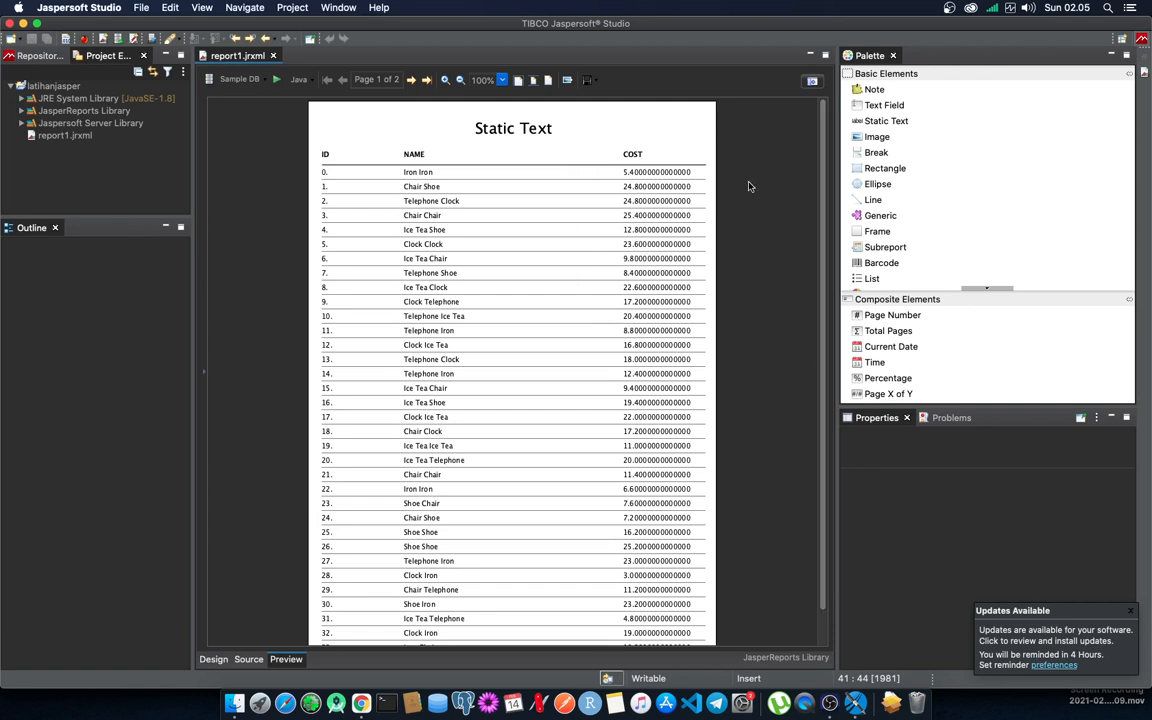
drag(836, 219, 882, 219)
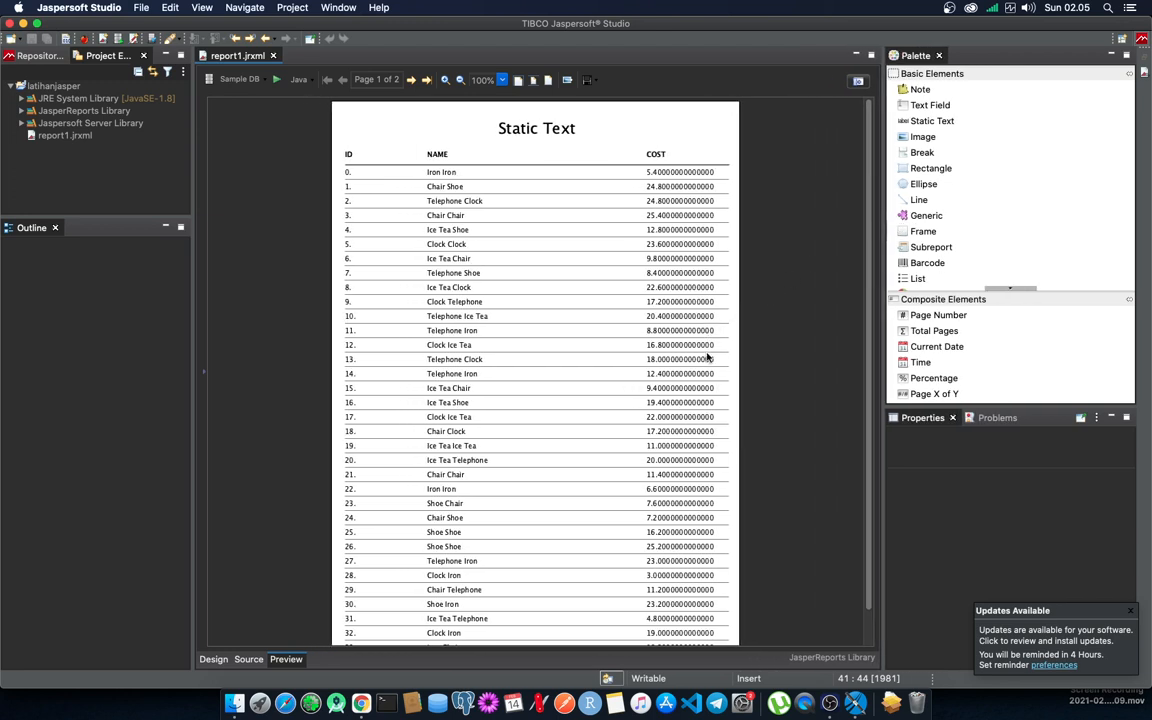